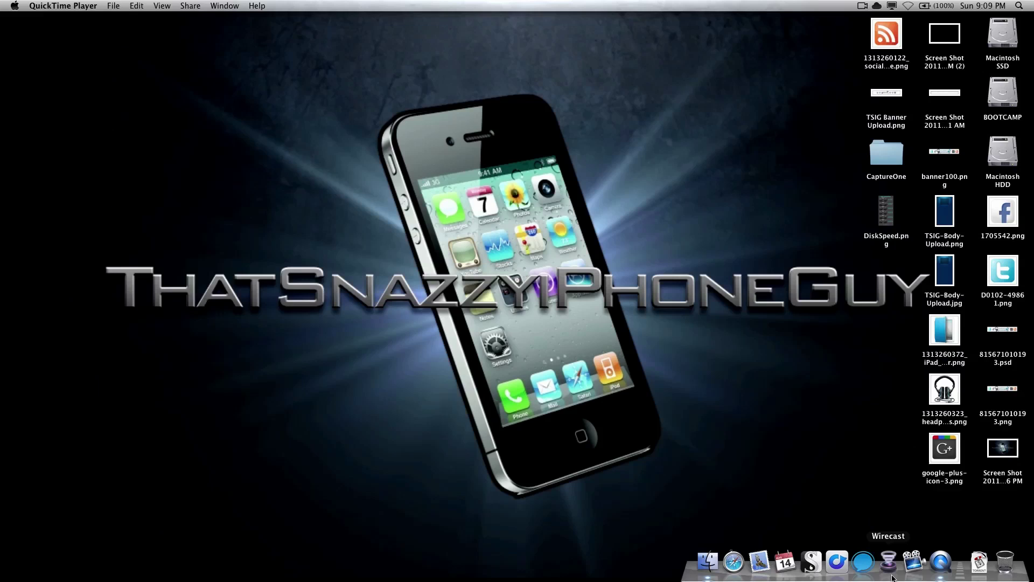
Bring up Configure Recording from the menu-bar item and keep the M220MV display as the capture source
{"action": "left_click", "coordinate": [914, 565]}
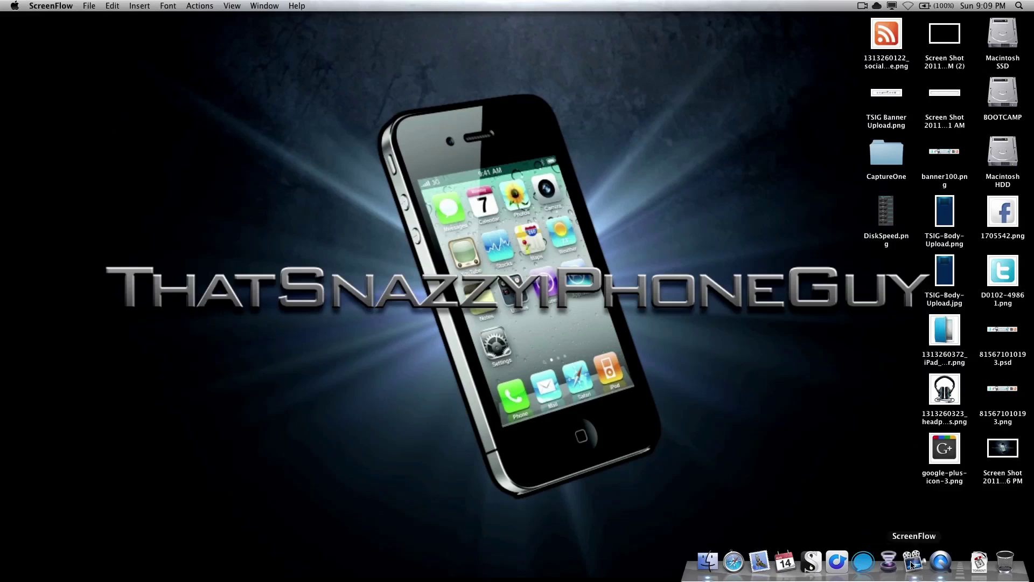
{"action": "left_click", "coordinate": [859, 6]}
{"action": "left_click", "coordinate": [861, 5]}
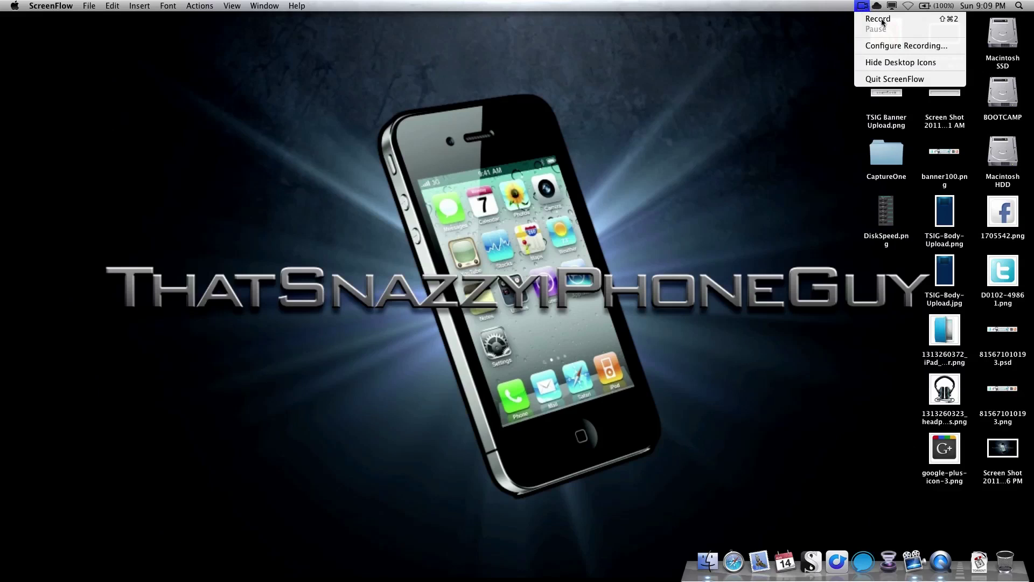
{"action": "left_click", "coordinate": [772, 229]}
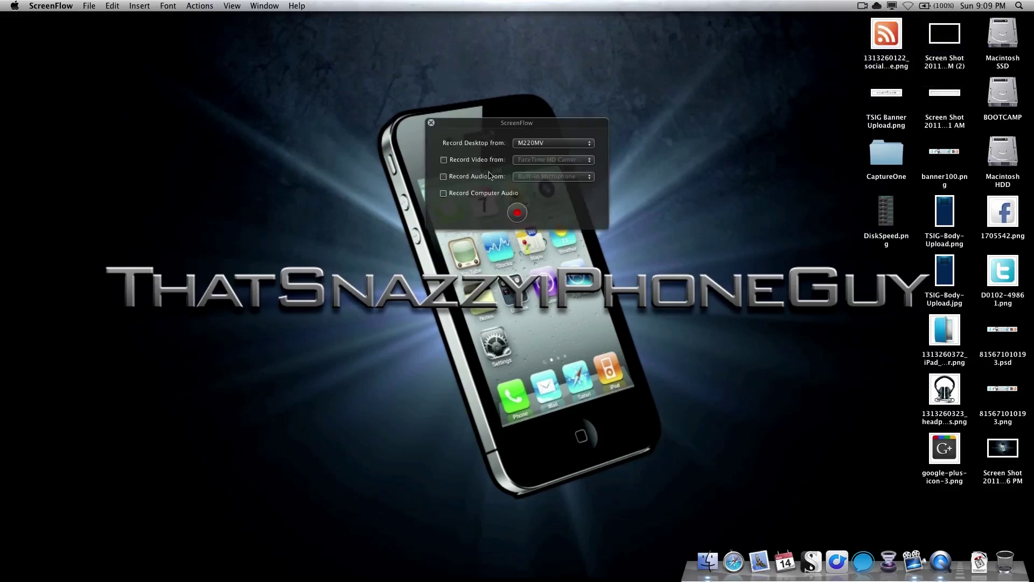
{"action": "left_click", "coordinate": [579, 146]}
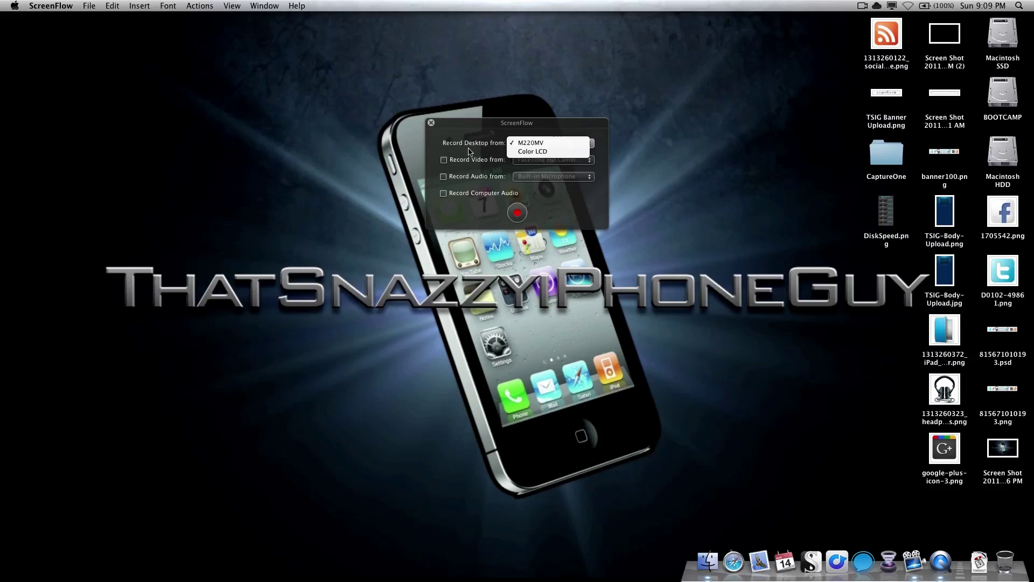
{"action": "left_click", "coordinate": [475, 144]}
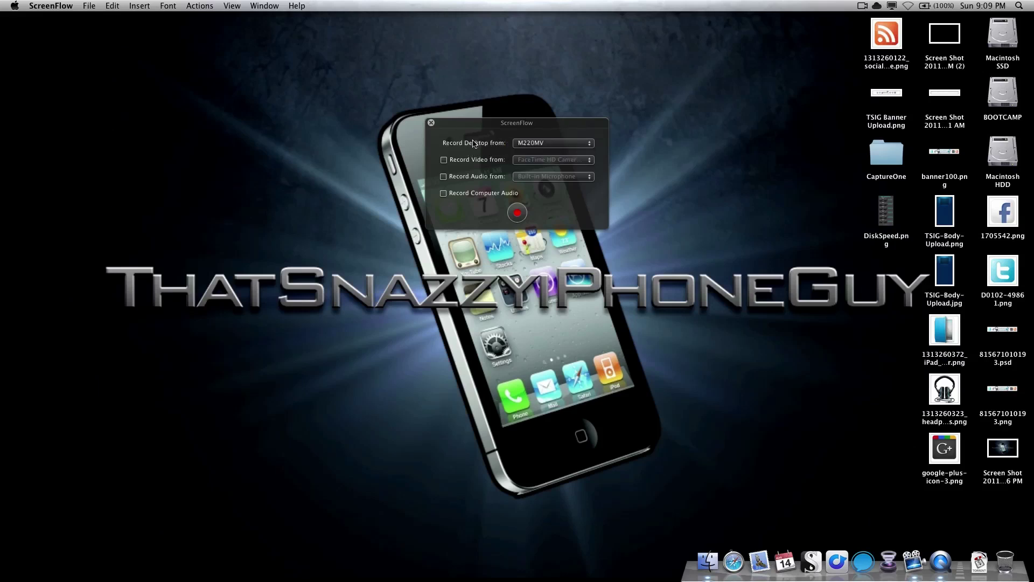
Try the webcam and audio inputs (built-in microphone), then leave both turned off
{"action": "left_click", "coordinate": [484, 161]}
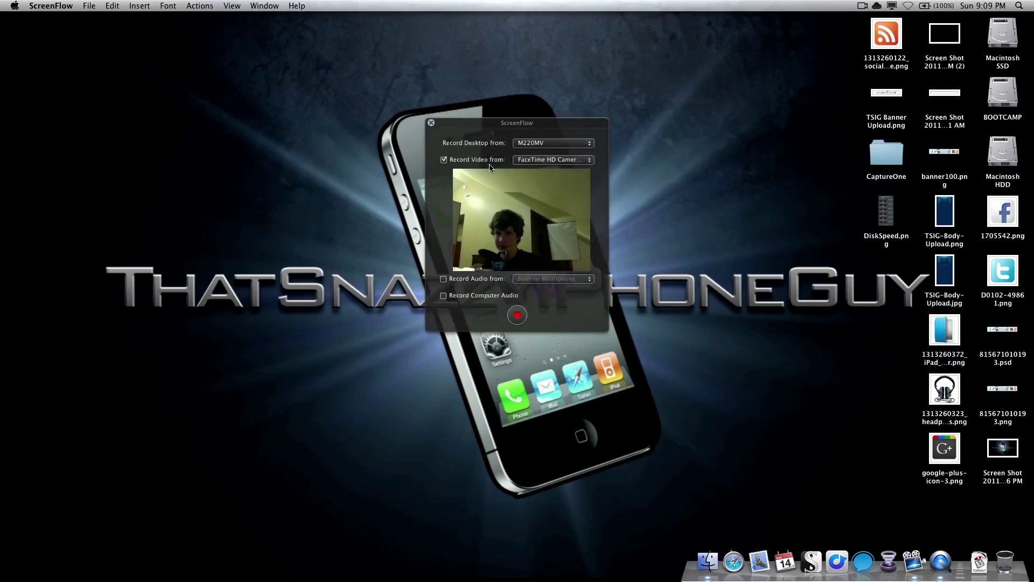
{"action": "left_click", "coordinate": [489, 160]}
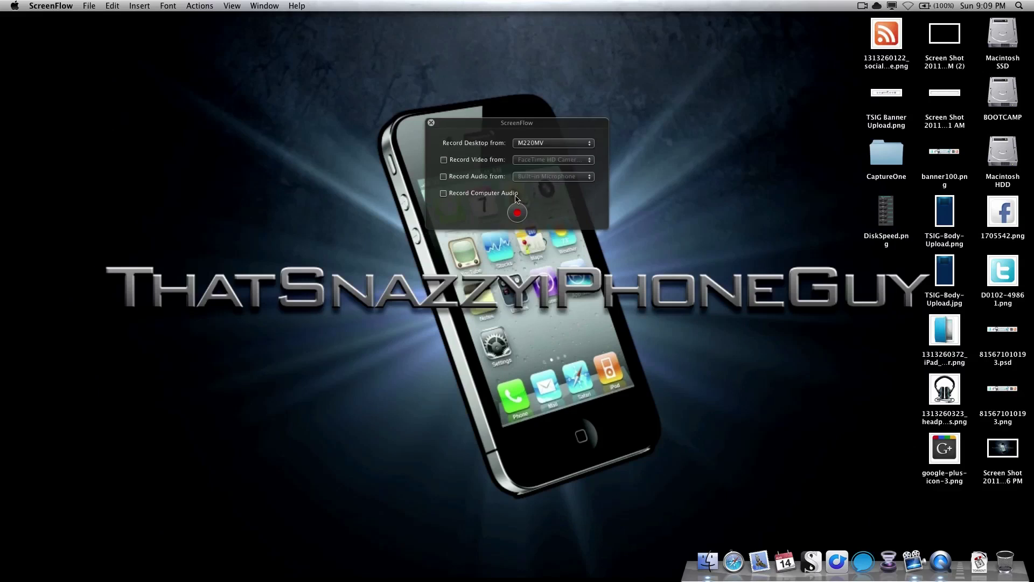
{"action": "left_click", "coordinate": [488, 176]}
{"action": "left_click", "coordinate": [546, 176]}
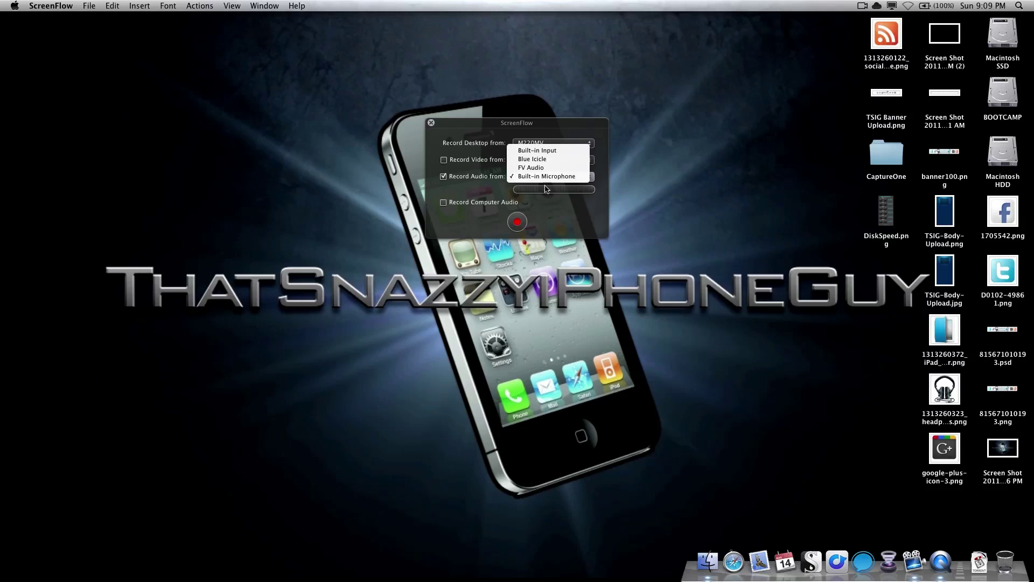
{"action": "left_click", "coordinate": [546, 176]}
{"action": "left_click", "coordinate": [488, 176]}
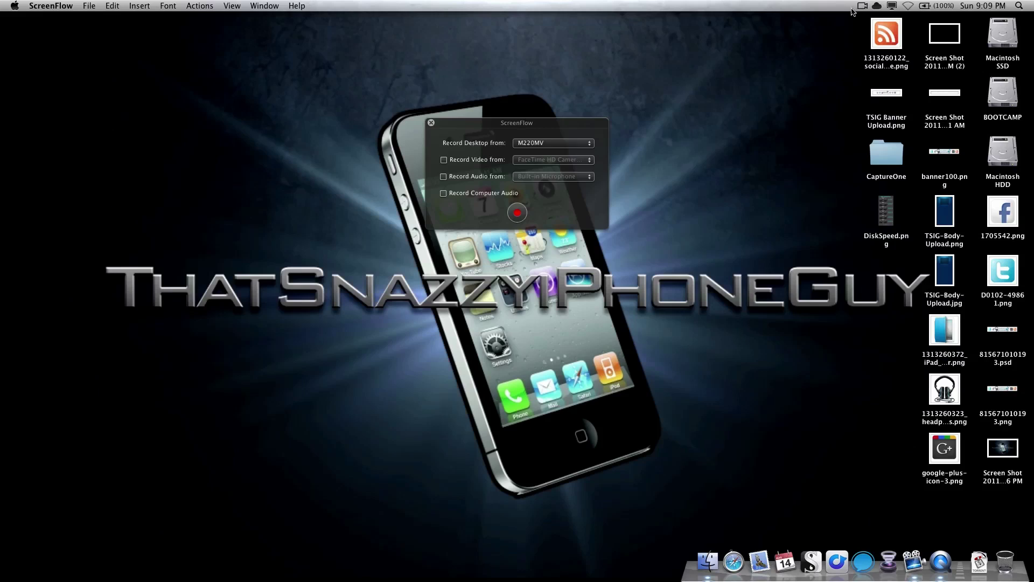
Hide the desktop icons from the menu-bar item, then start recording the desktop with the red record button
{"action": "left_click", "coordinate": [859, 6]}
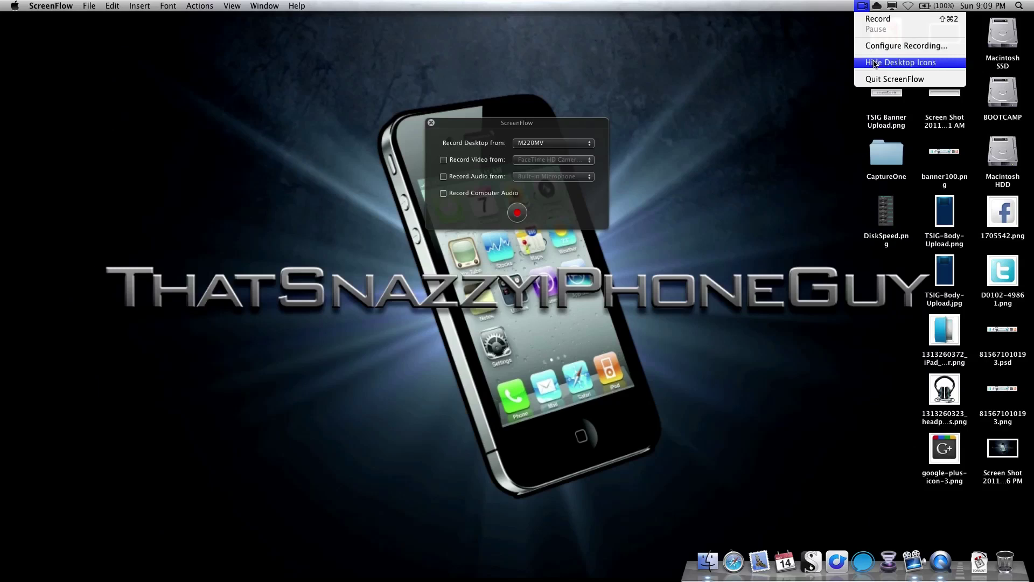
{"action": "left_click", "coordinate": [874, 63]}
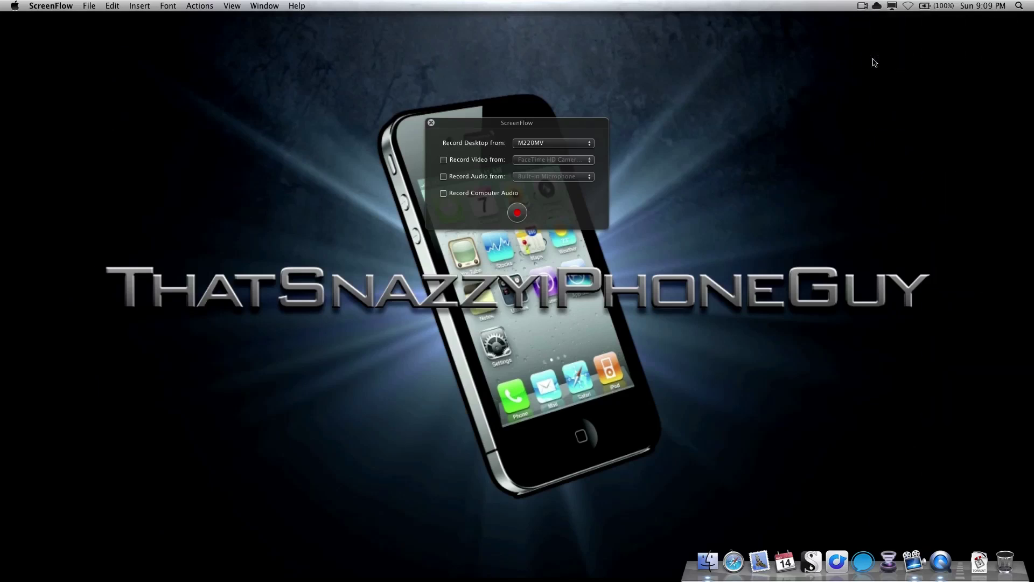
{"action": "left_click", "coordinate": [874, 7]}
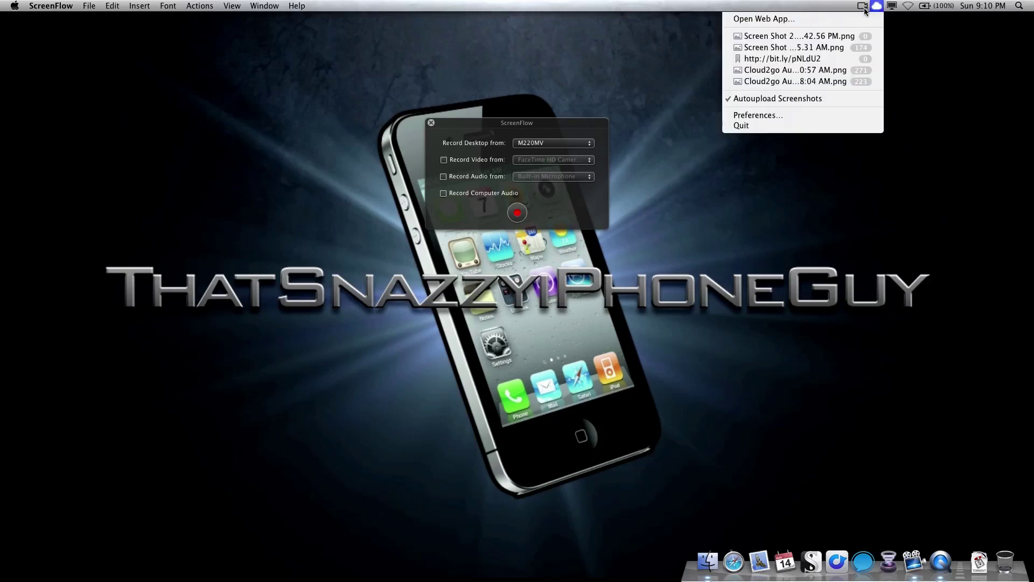
{"action": "left_click", "coordinate": [862, 8]}
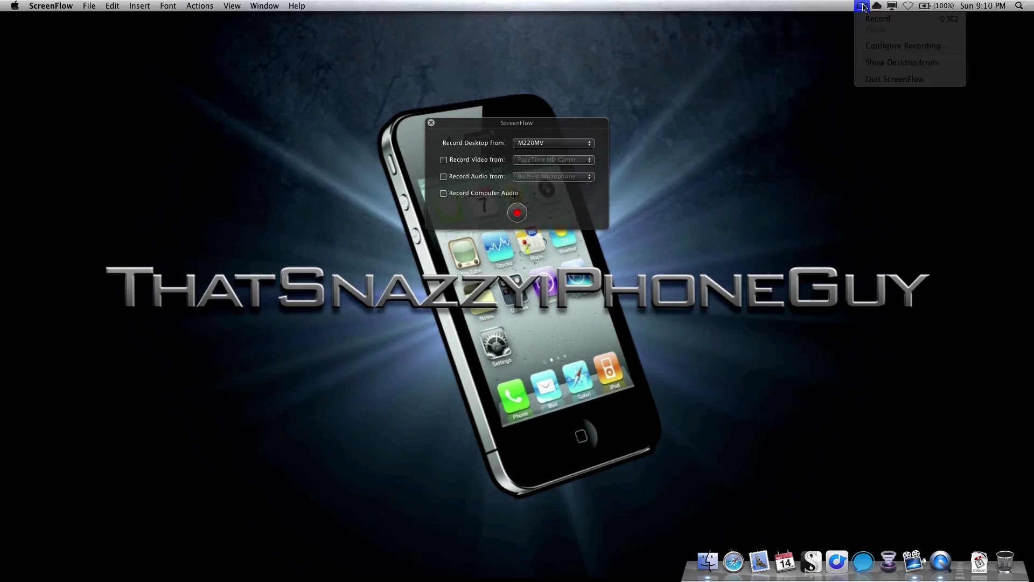
{"action": "left_click", "coordinate": [517, 213]}
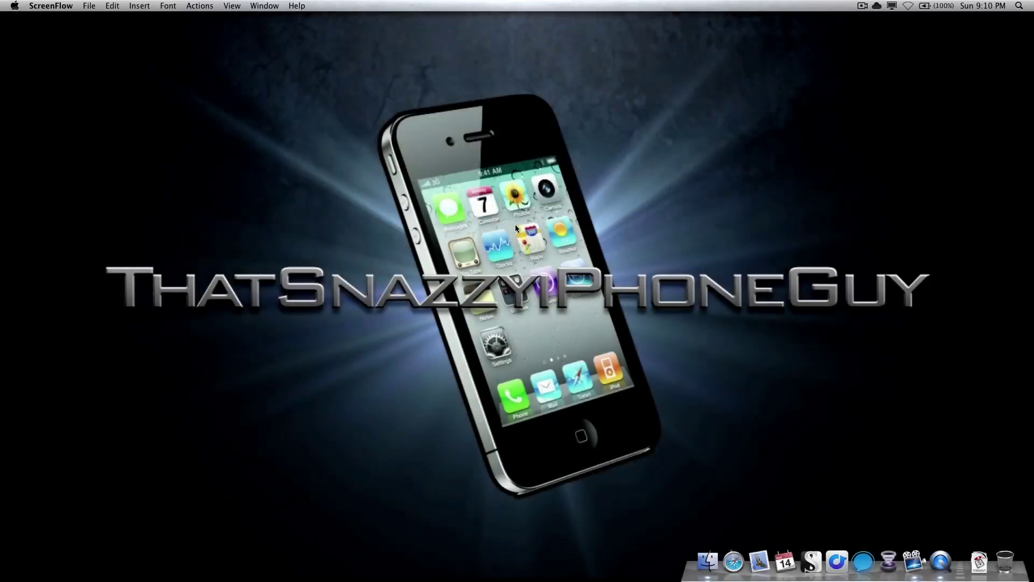
Switch to Safari and load the Wells Fargo site by entering 'wells' in the address bar
{"action": "left_click", "coordinate": [733, 563]}
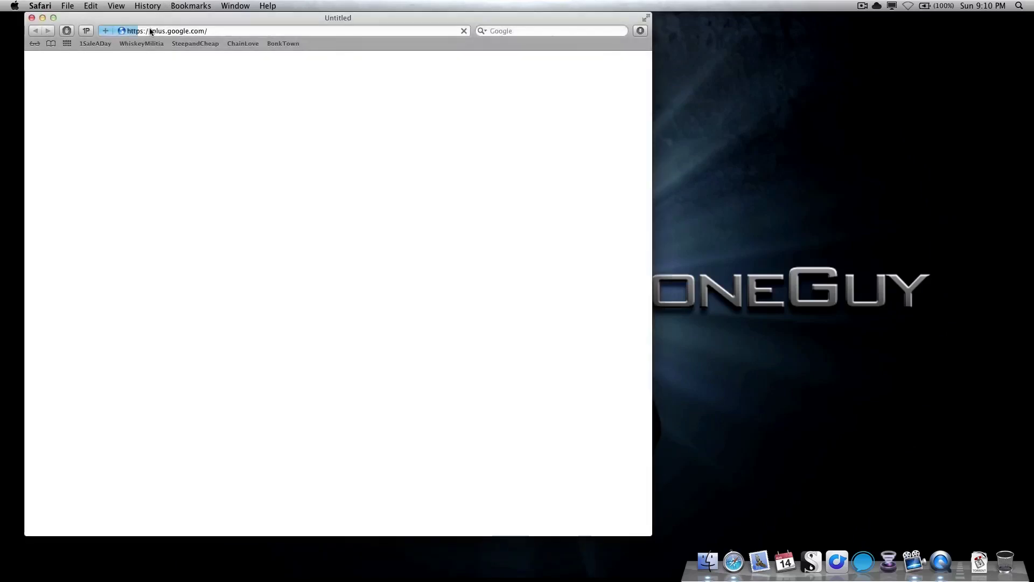
{"action": "left_click", "coordinate": [192, 35]}
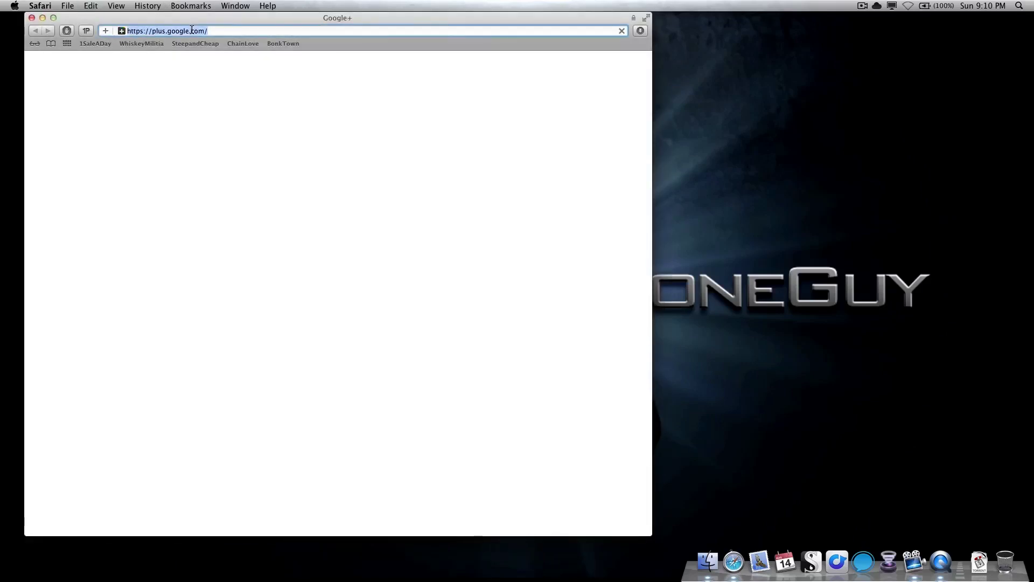
{"action": "type", "text": "wellsfargo"}
{"action": "key", "text": "Return"}
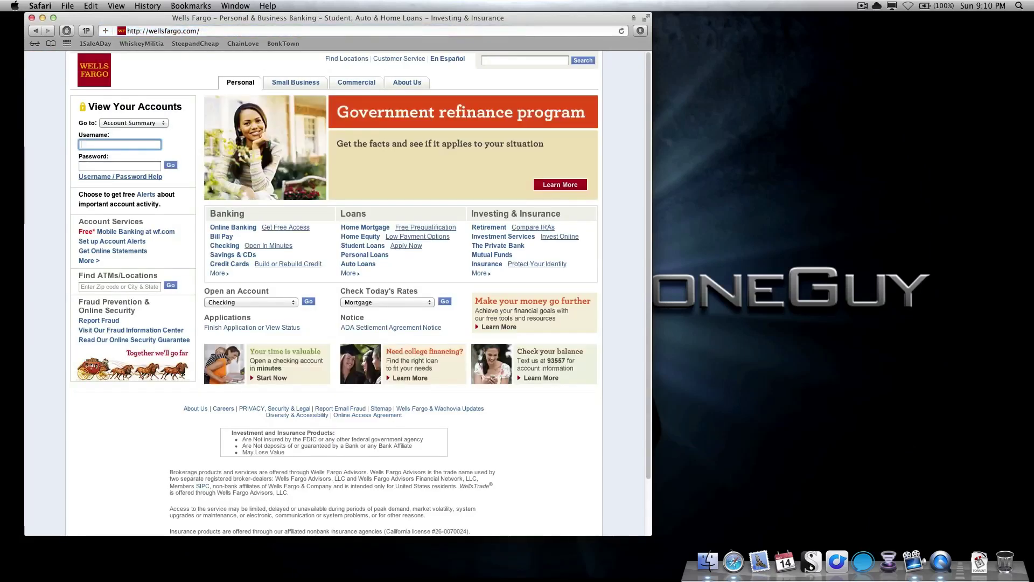
Fill in the username and password, submit the sign-in, then stop the screen recording
{"action": "key", "text": "Tab"}
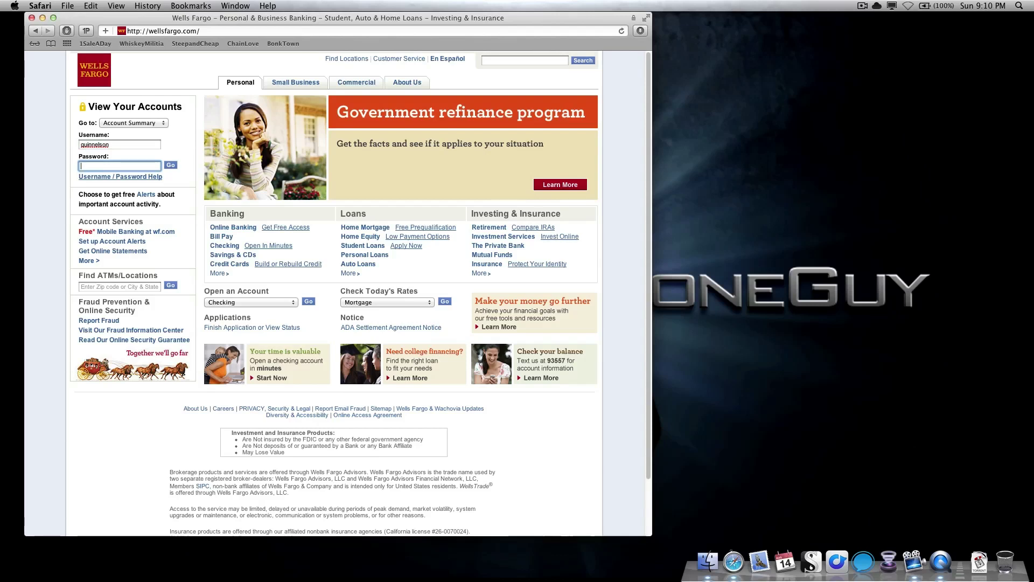
{"action": "type", "text": "•••••••••••••"}
{"action": "key", "text": "Return"}
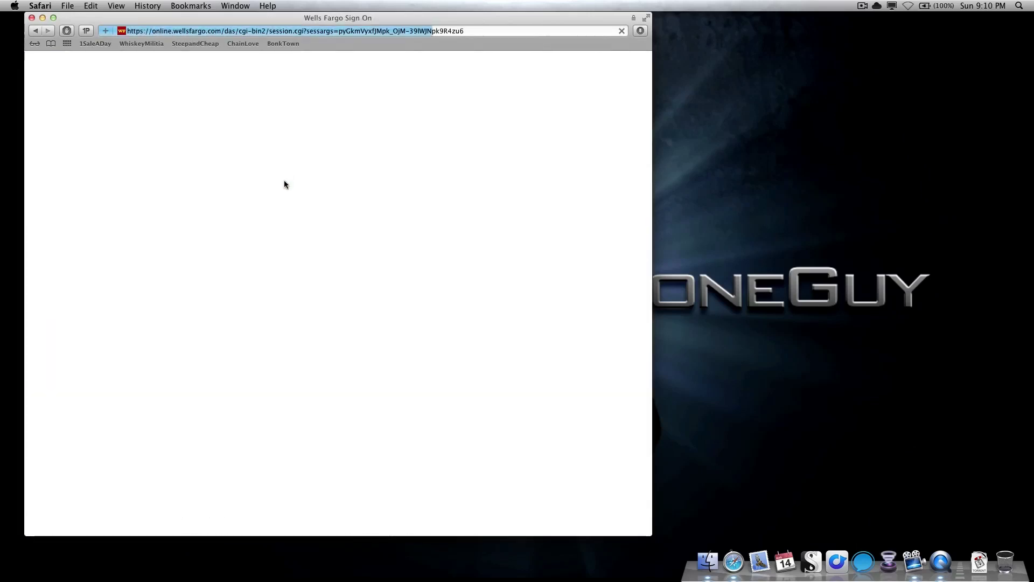
{"action": "key", "text": "super+q"}
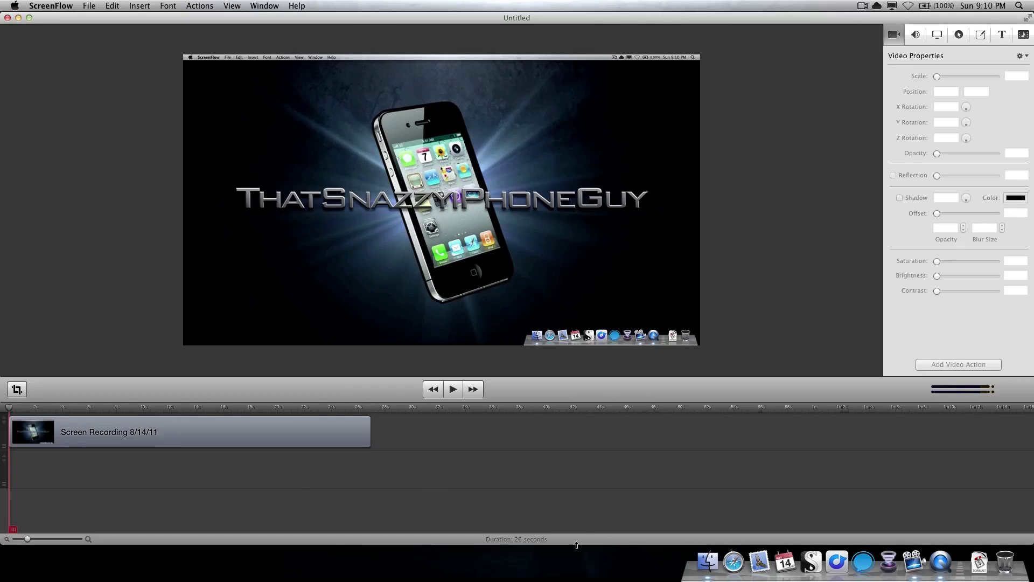
Select the Screen Recording clip and scrub the playhead through the 26-second footage
{"action": "left_click", "coordinate": [142, 422]}
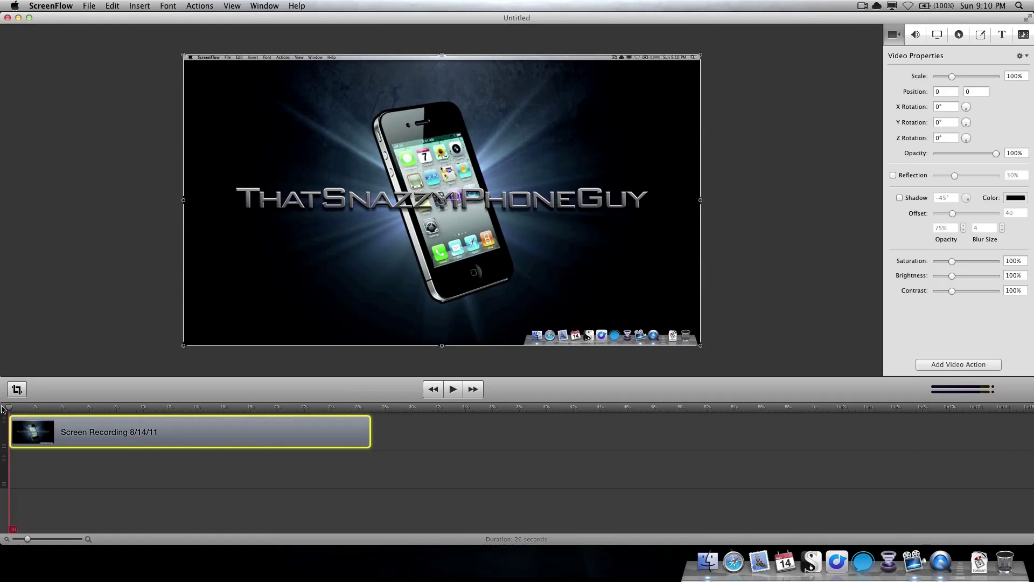
{"action": "left_click_drag", "start_coordinate": [11, 410], "coordinate": [18, 377]}
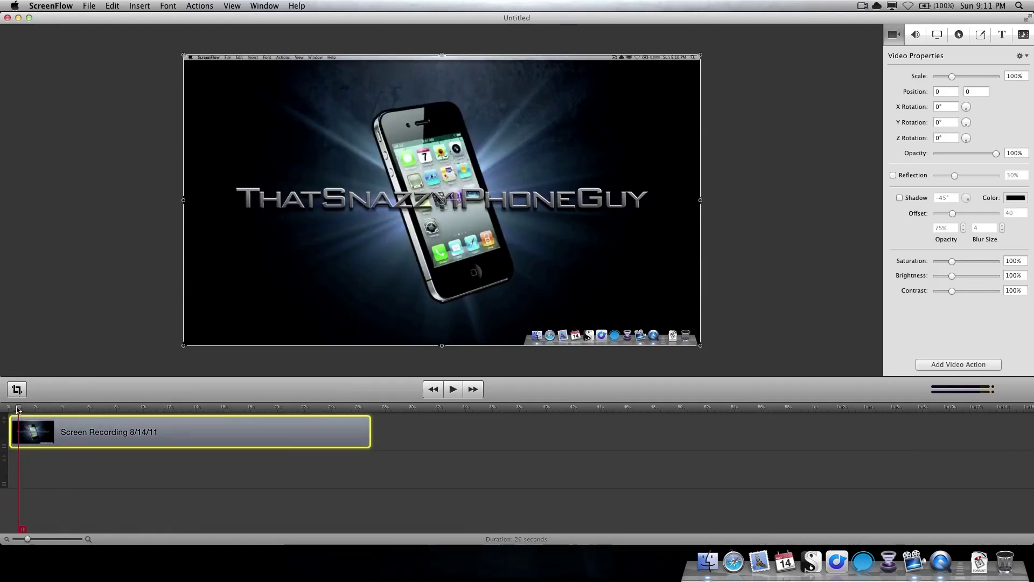
{"action": "left_click_drag", "start_coordinate": [18, 410], "coordinate": [28, 410]}
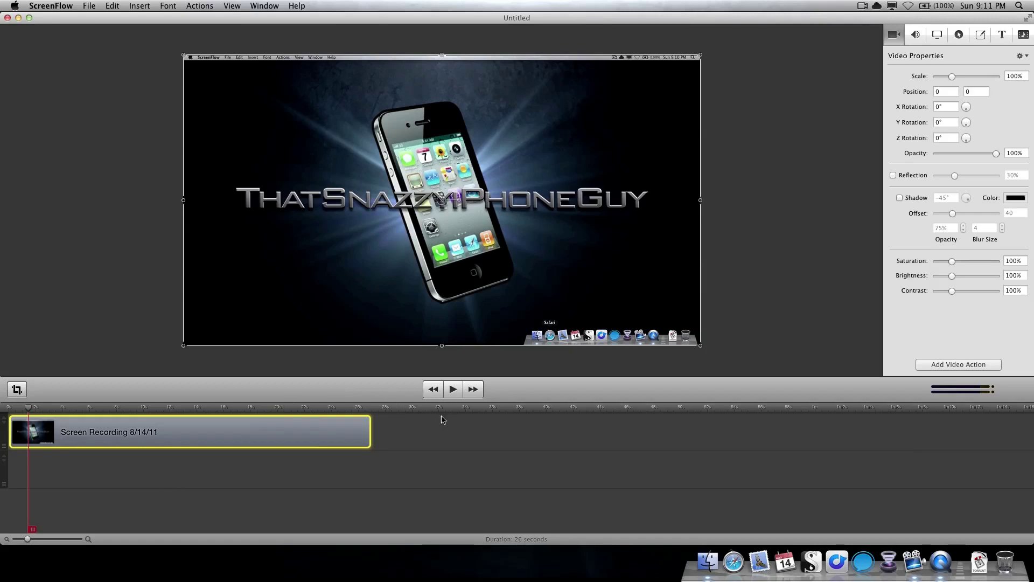
{"action": "left_click", "coordinate": [455, 395]}
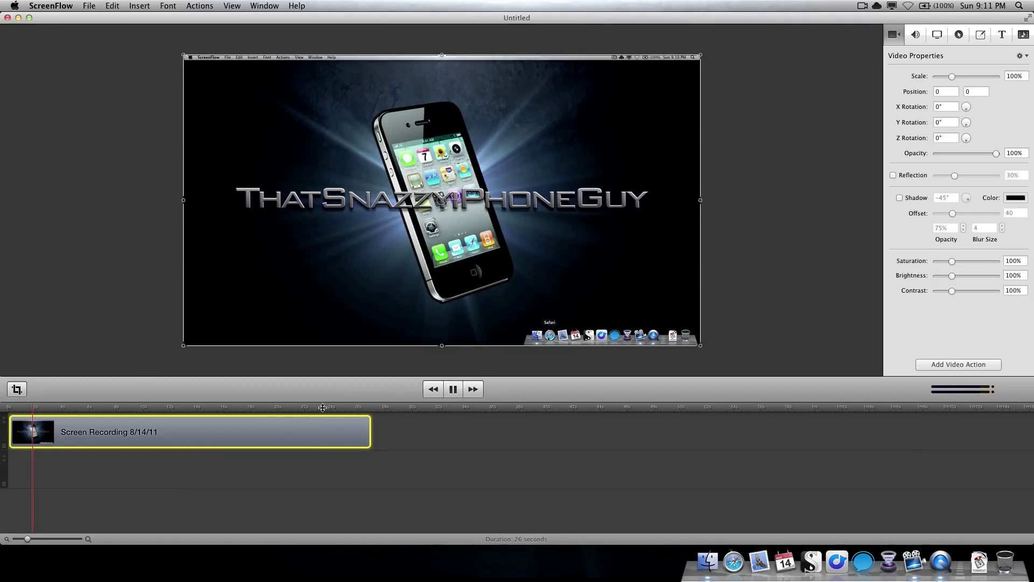
{"action": "left_click", "coordinate": [78, 410]}
{"action": "mouse_move", "coordinate": [78, 410]}
{"action": "left_mouse_down"}
{"action": "mouse_move", "coordinate": [190, 421]}
{"action": "mouse_move", "coordinate": [10, 407]}
{"action": "left_mouse_up"}
Play back the first seconds of the recording from the start
{"action": "key", "text": "space"}
{"action": "key", "text": "space"}
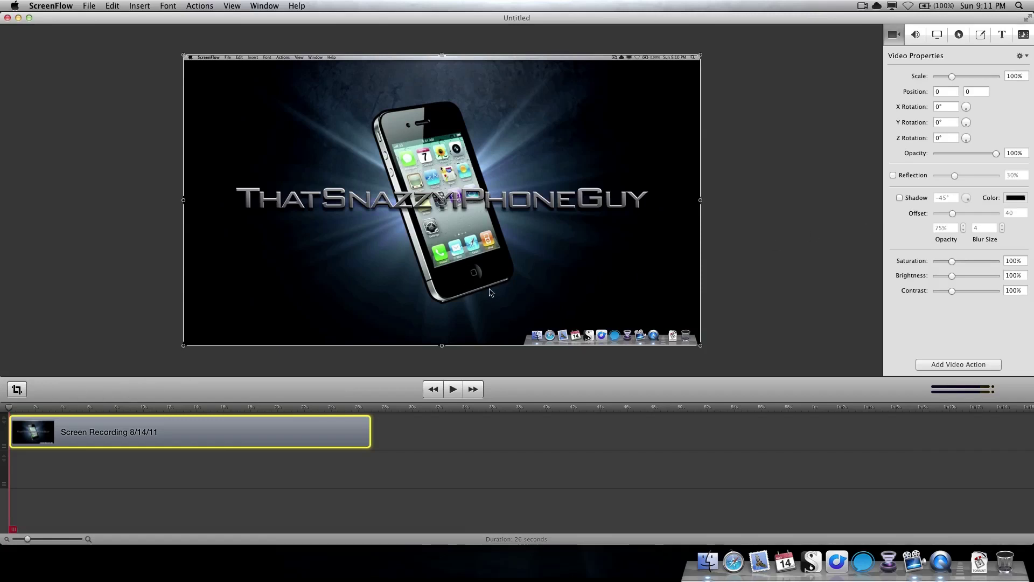
{"action": "key", "text": "space"}
{"action": "key", "text": "space"}
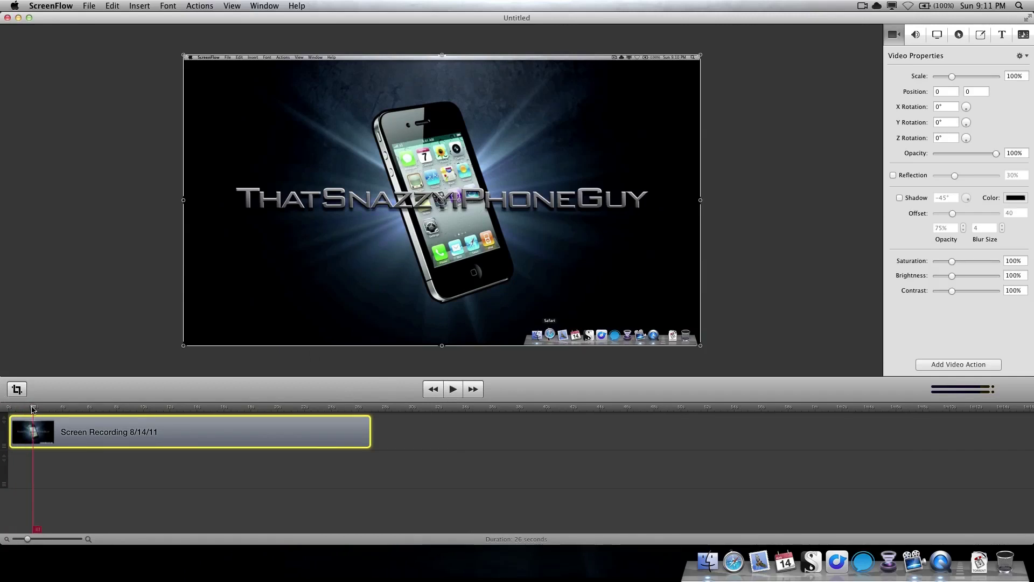
Nudge the clip later on the timeline, undo the move, and preview later frames
{"action": "left_click_drag", "start_coordinate": [34, 407], "coordinate": [19, 406]}
{"action": "left_click_drag", "start_coordinate": [57, 438], "coordinate": [88, 437]}
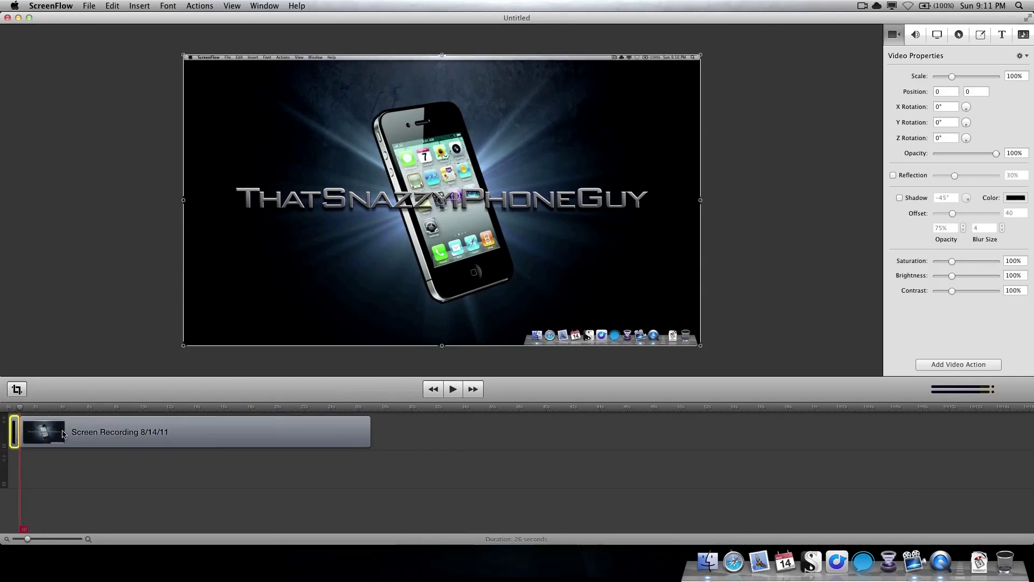
{"action": "key", "text": "super+z"}
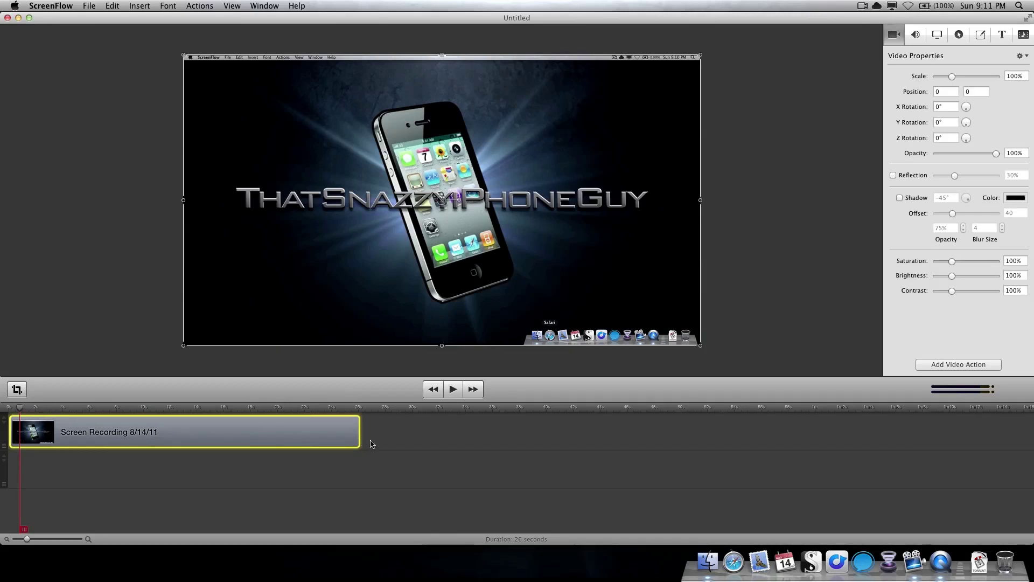
{"action": "left_click", "coordinate": [364, 427]}
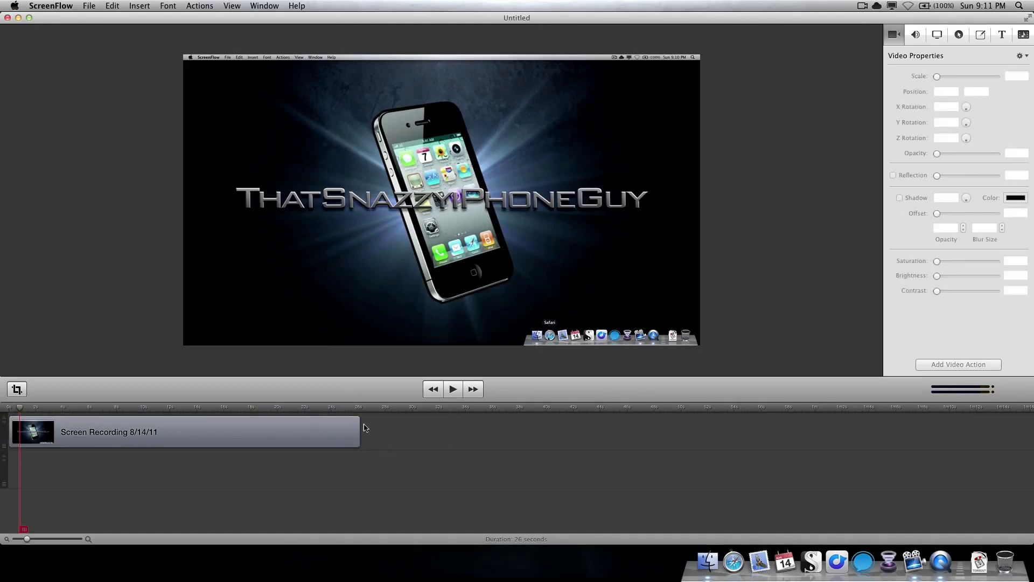
{"action": "left_click_drag", "start_coordinate": [360, 406], "coordinate": [311, 406]}
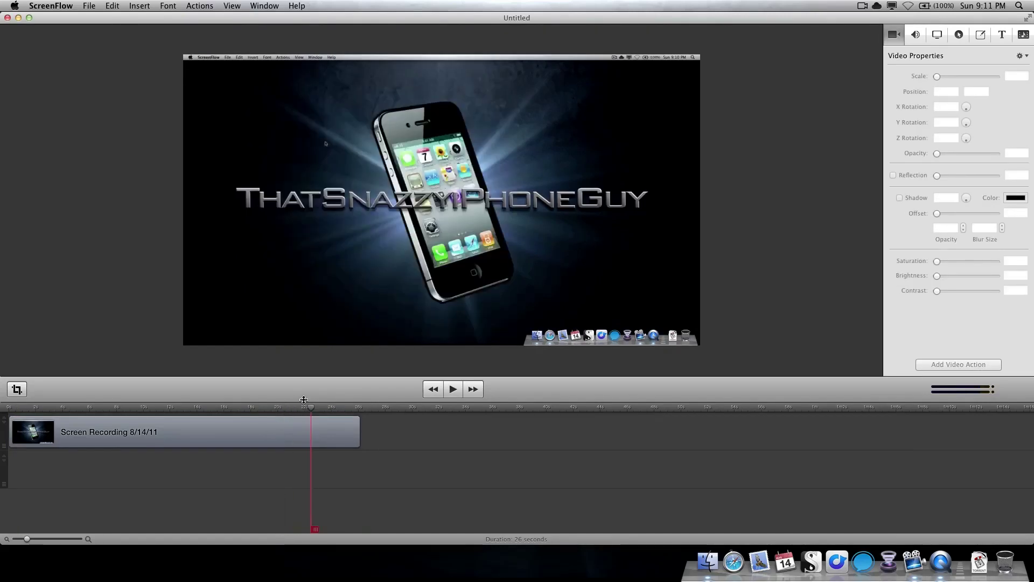
Reselect the recording clip and return the playhead to the start of the recording
{"action": "left_click", "coordinate": [334, 428]}
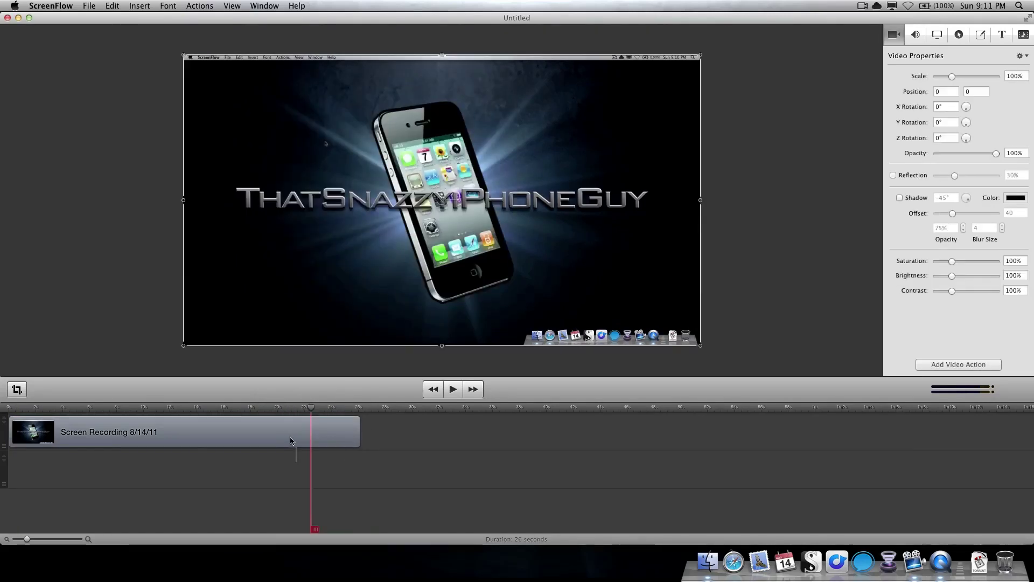
{"action": "left_click", "coordinate": [320, 434]}
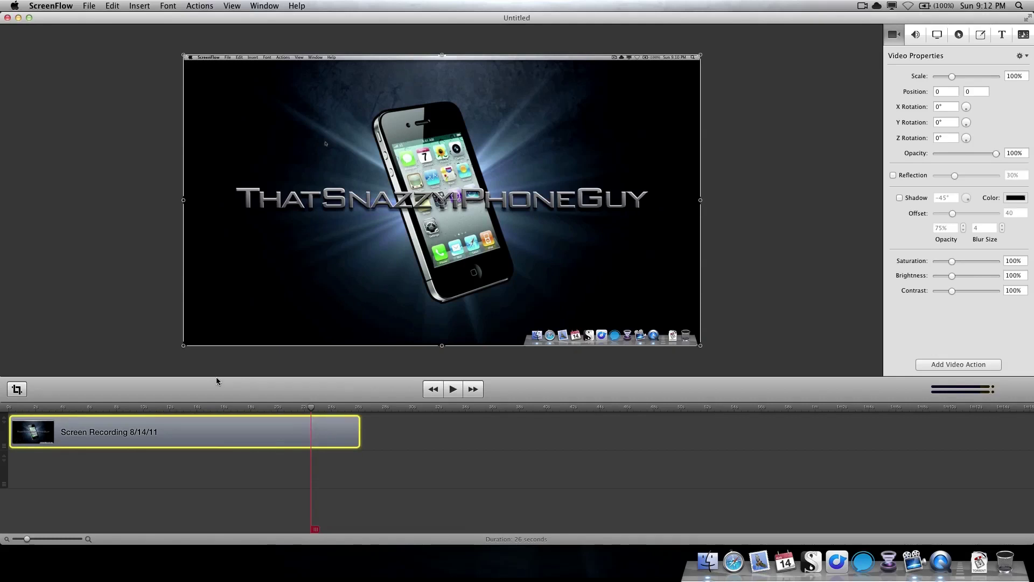
{"action": "left_click_drag", "start_coordinate": [144, 407], "coordinate": [225, 407]}
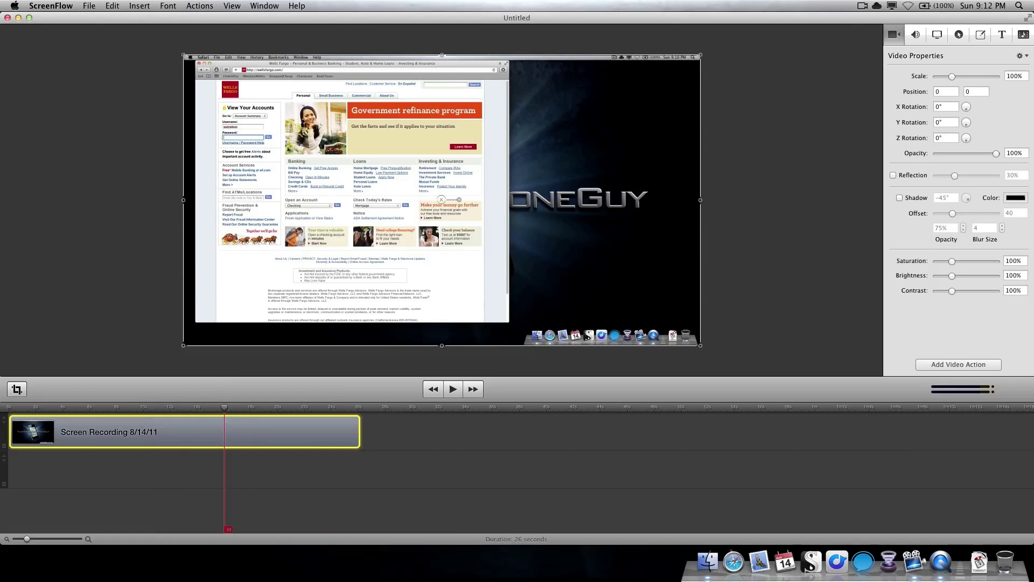
{"action": "left_click", "coordinate": [87, 5]}
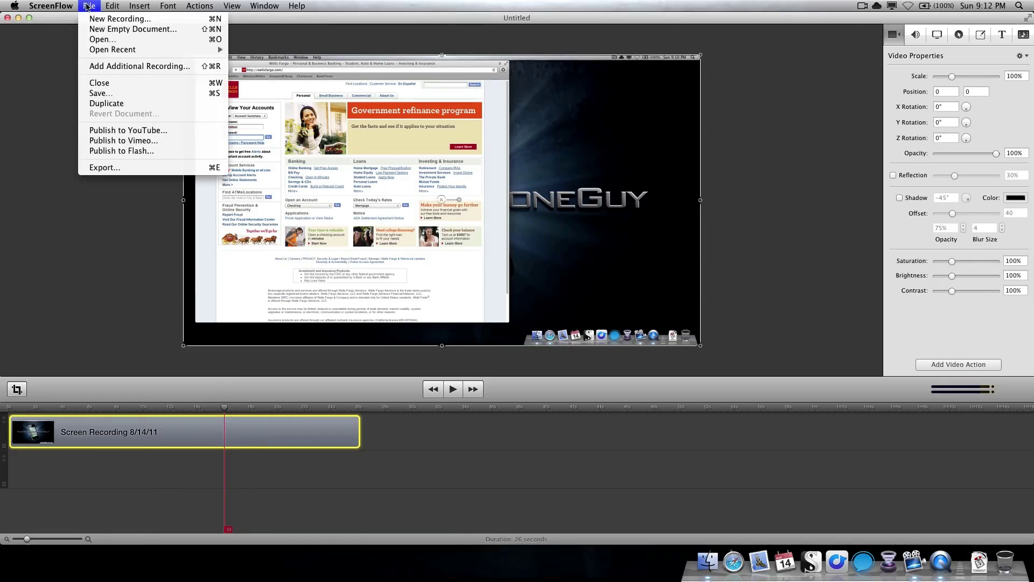
{"action": "left_click", "coordinate": [88, 7]}
{"action": "left_click_drag", "start_coordinate": [26, 407], "coordinate": [12, 406]}
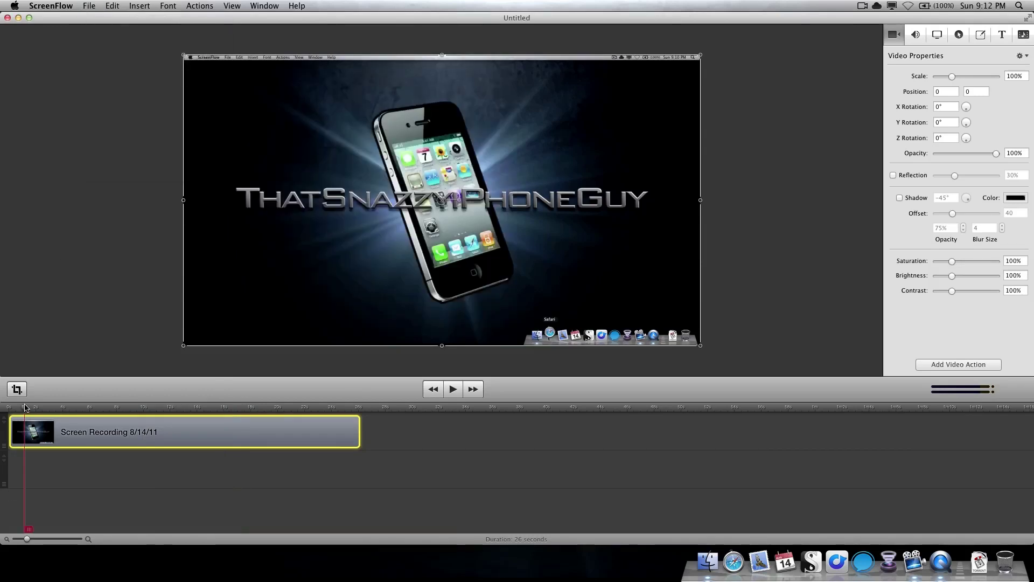
Add a starting transition to the clip and set it to Cross Dissolve
{"action": "right_click", "coordinate": [93, 439]}
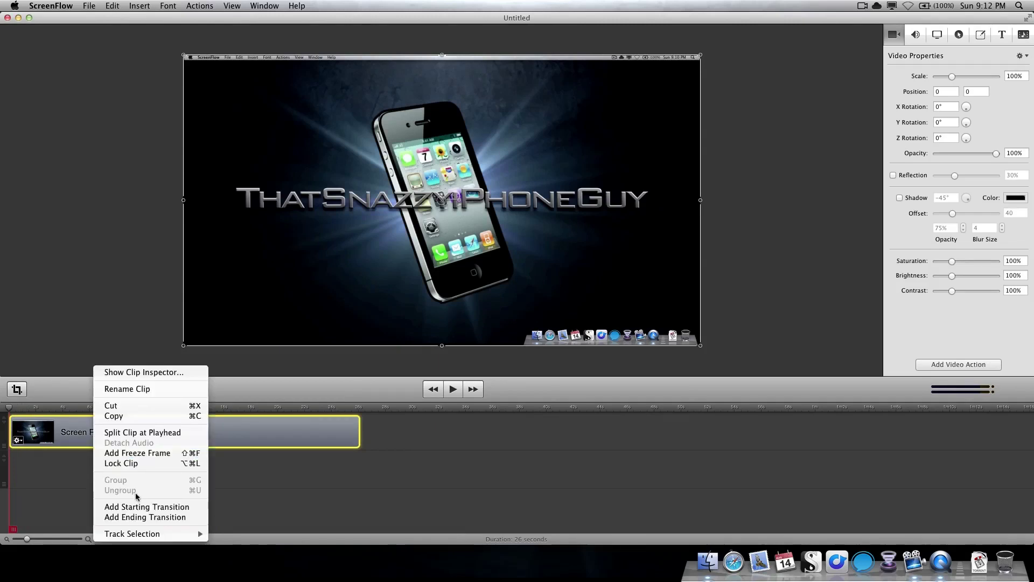
{"action": "left_click", "coordinate": [145, 506]}
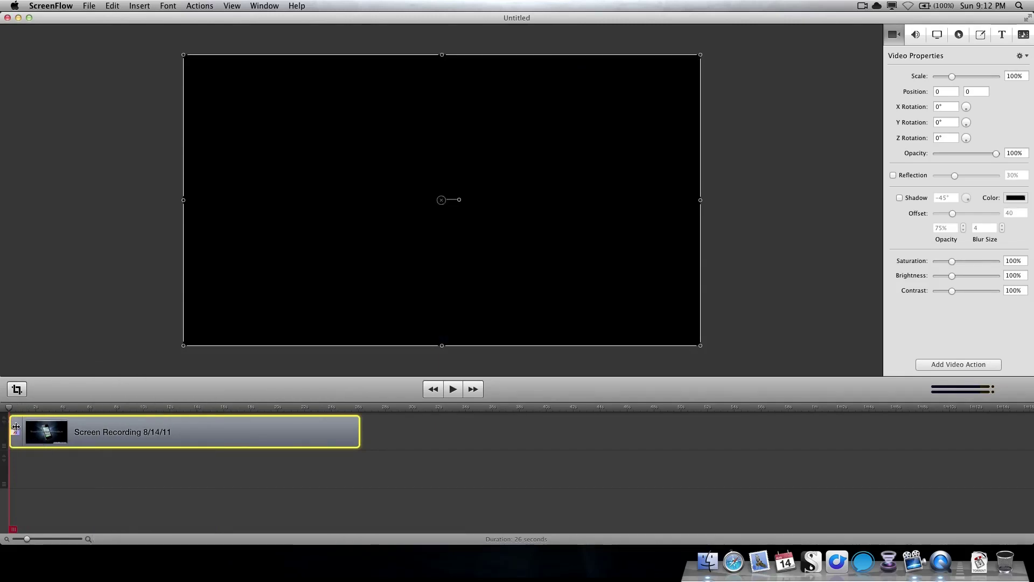
{"action": "key", "text": "space"}
{"action": "key", "text": "space"}
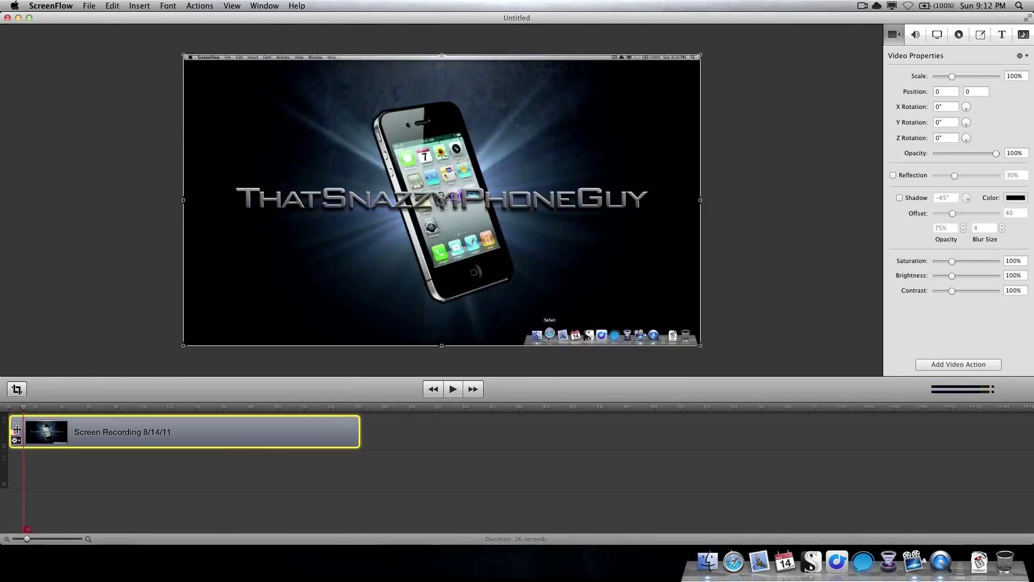
{"action": "left_click", "coordinate": [18, 428]}
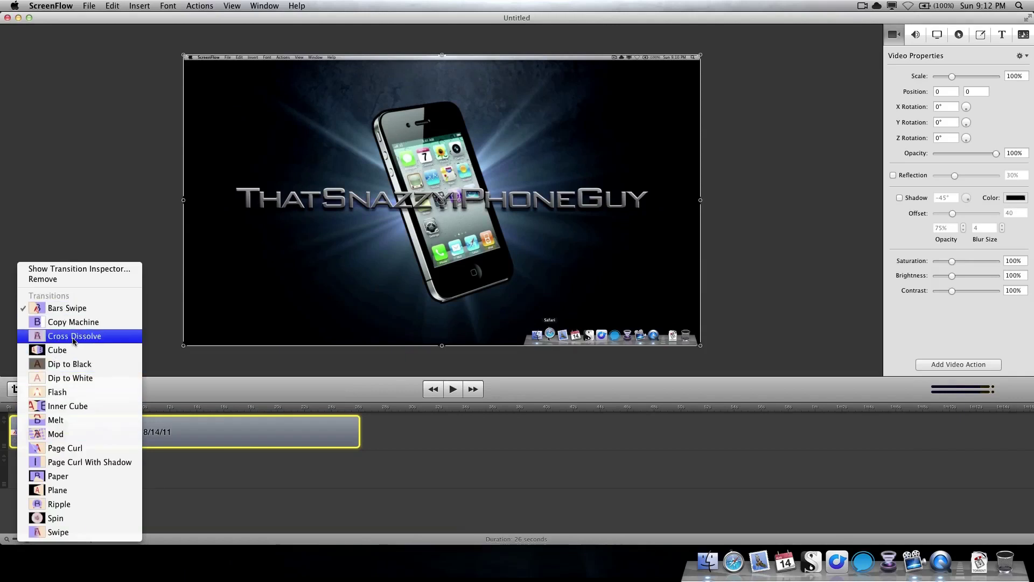
{"action": "left_click", "coordinate": [74, 339]}
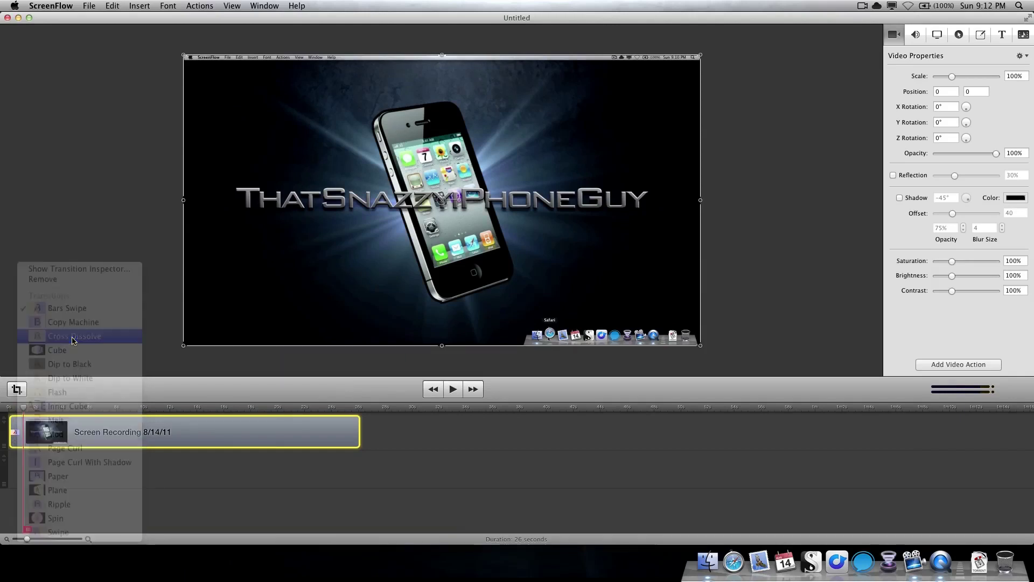
{"action": "left_click", "coordinate": [18, 427]}
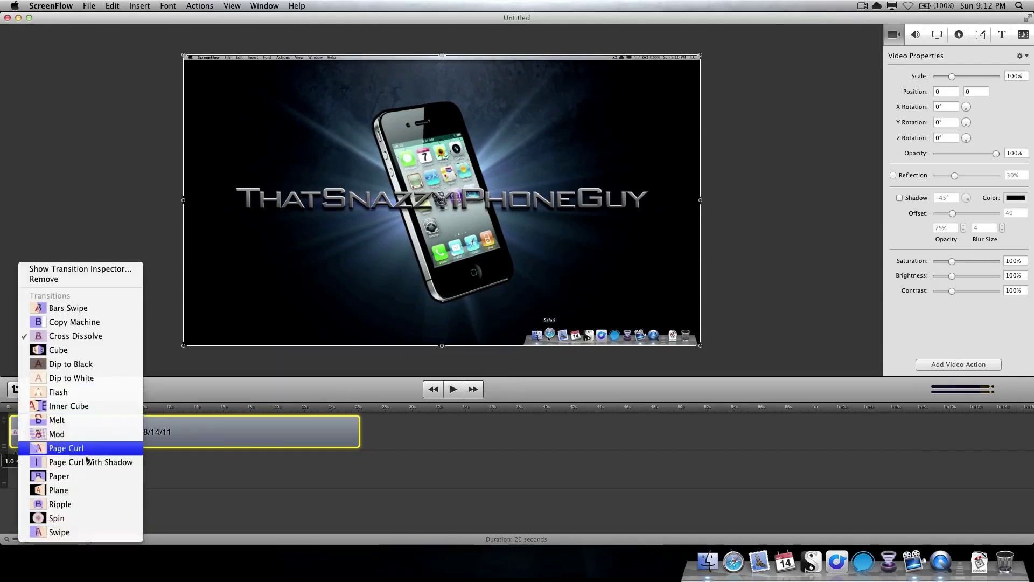
{"action": "left_click", "coordinate": [242, 485]}
Play the intro from the start to preview the fade-in, then reselect the clip
{"action": "left_click", "coordinate": [19, 407]}
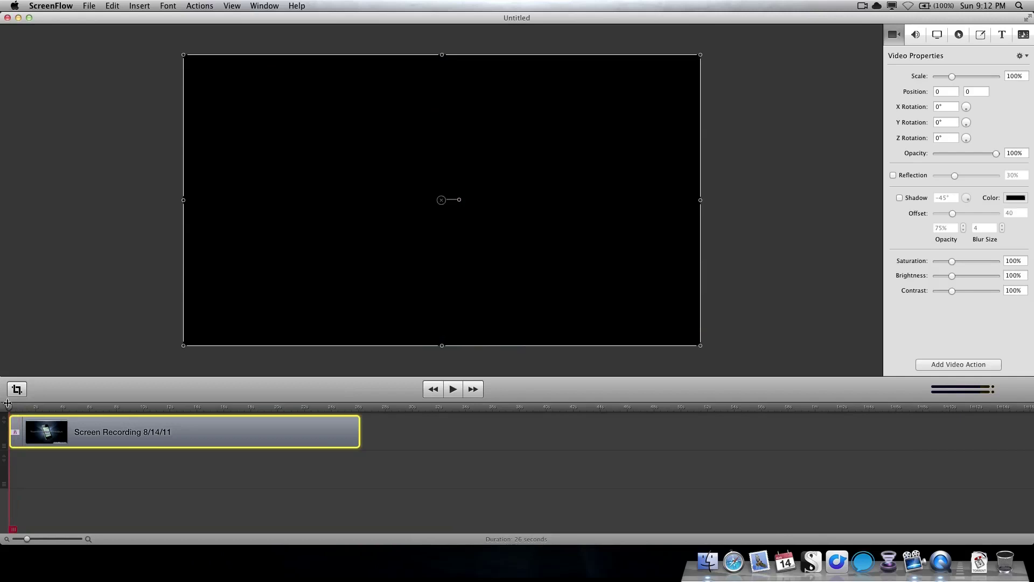
{"action": "key", "text": "space"}
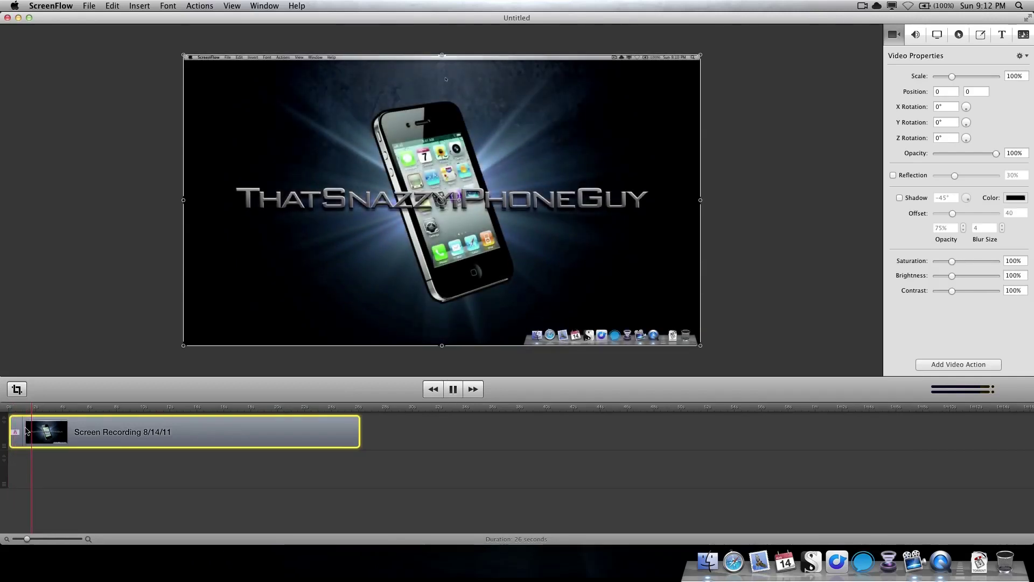
{"action": "left_click", "coordinate": [109, 458]}
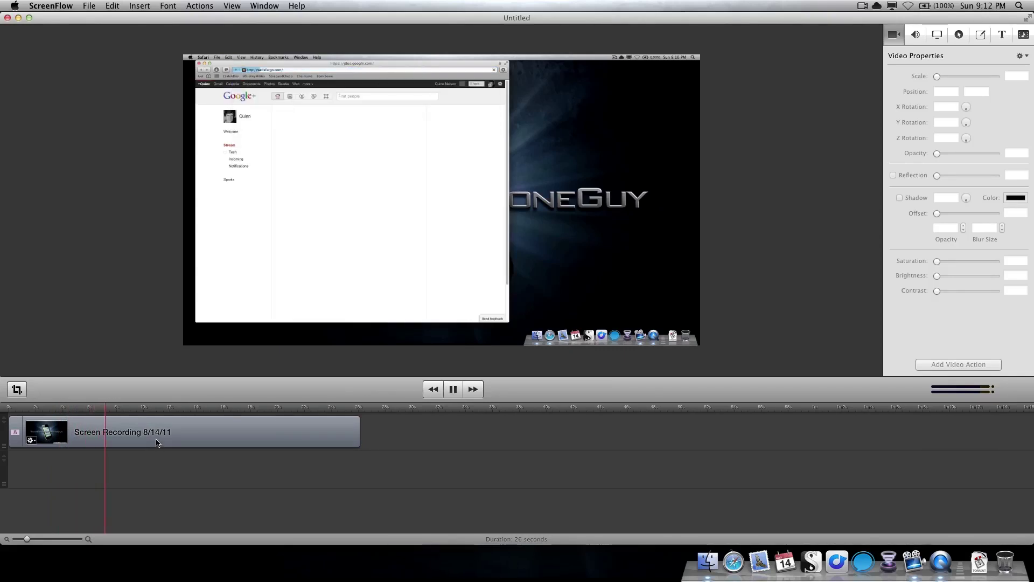
{"action": "key", "text": "space"}
{"action": "key", "text": "space"}
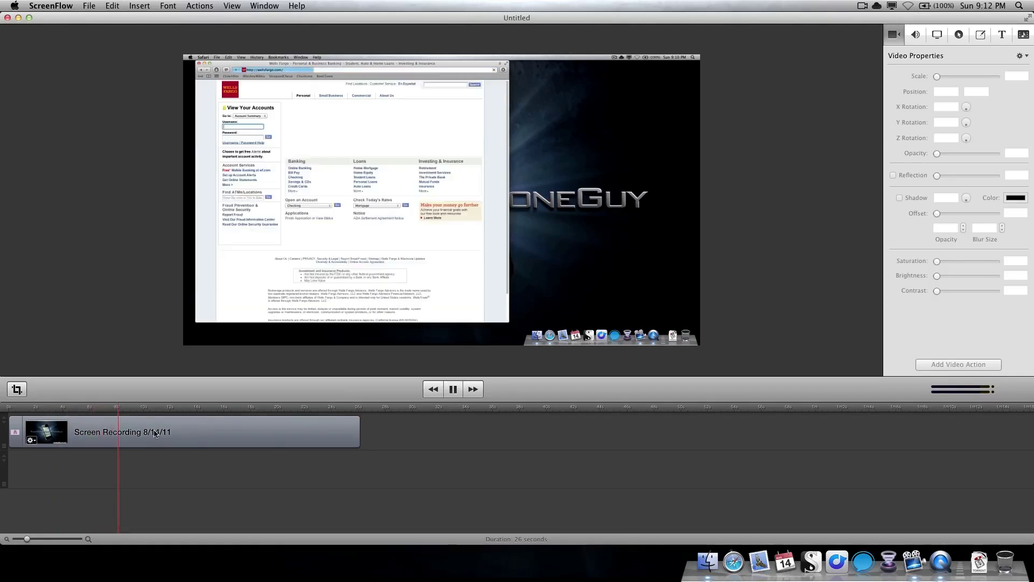
{"action": "key", "text": "space"}
{"action": "left_click", "coordinate": [154, 433]}
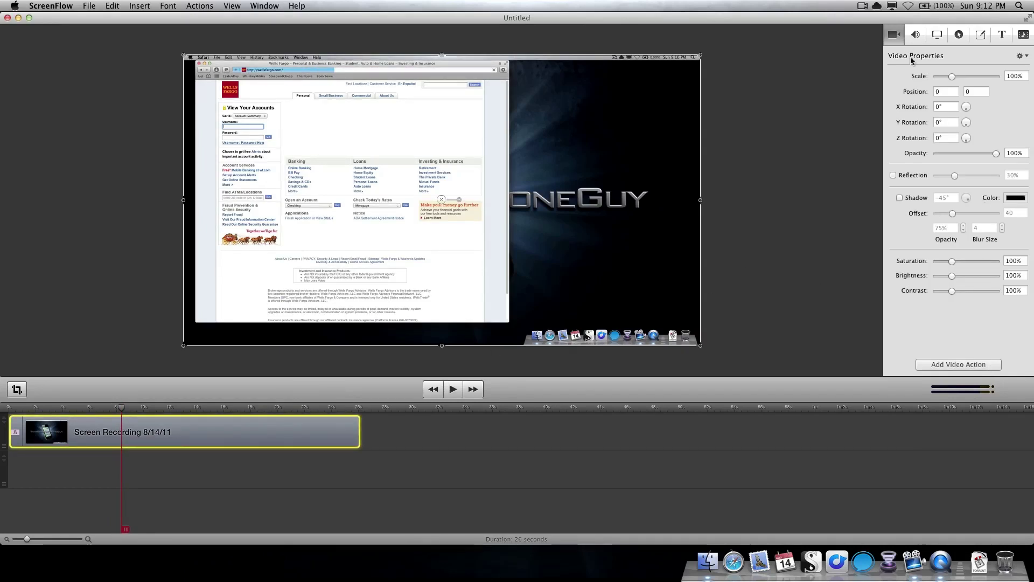
Add a video action scaling the recording to 202% at position 890, -506, resetting X rotation to 0°
{"action": "left_click", "coordinate": [961, 368]}
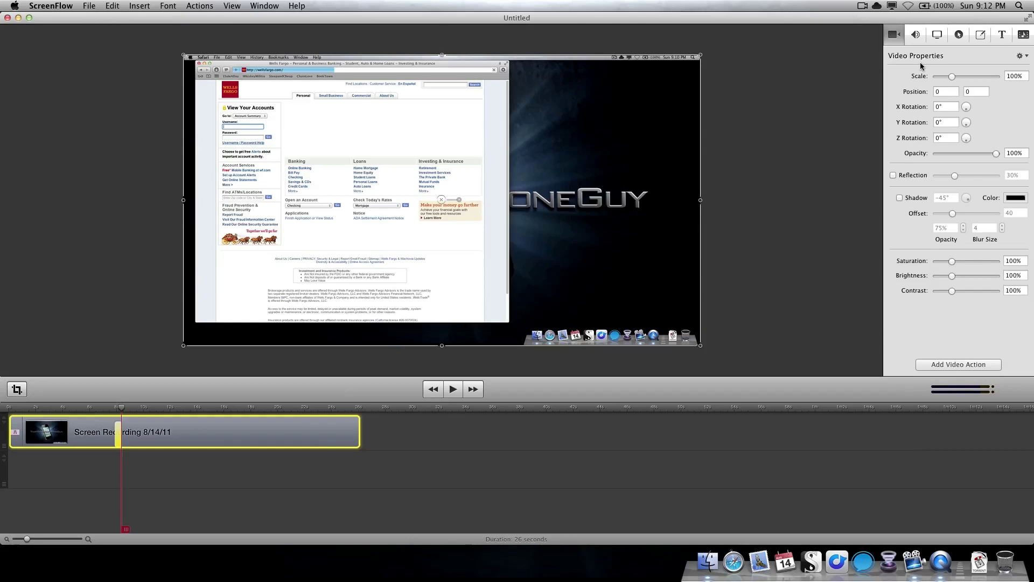
{"action": "left_click_drag", "start_coordinate": [952, 75], "coordinate": [939, 77]}
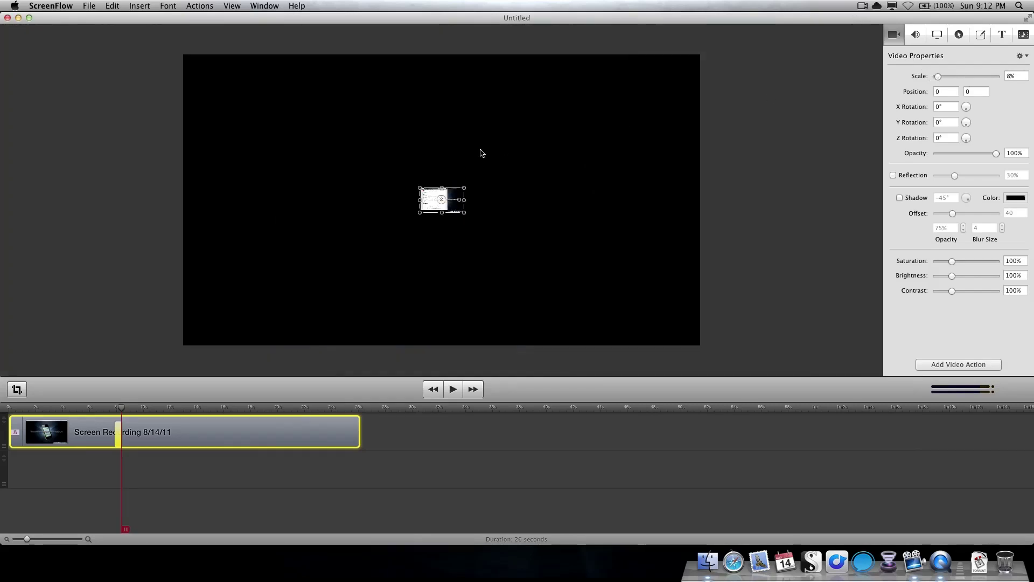
{"action": "scroll", "coordinate": [458, 146], "scroll_direction": "up", "scroll_amount": 5}
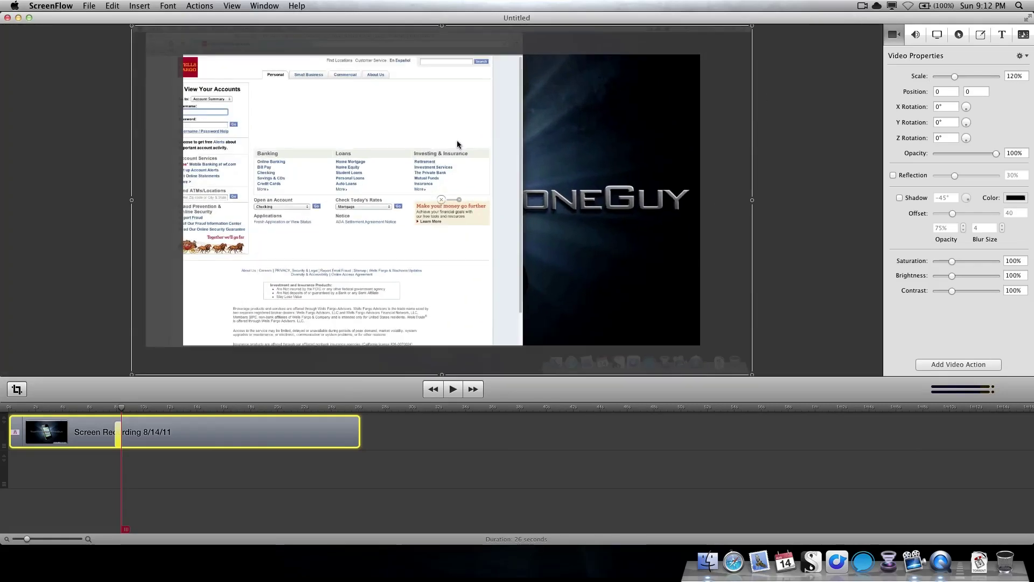
{"action": "mouse_move", "coordinate": [380, 100]}
{"action": "left_mouse_down"}
{"action": "mouse_move", "coordinate": [555, 238]}
{"action": "mouse_move", "coordinate": [488, 198]}
{"action": "mouse_move", "coordinate": [511, 189]}
{"action": "left_mouse_up"}
{"action": "scroll", "coordinate": [487, 197], "scroll_direction": "up", "scroll_amount": 2}
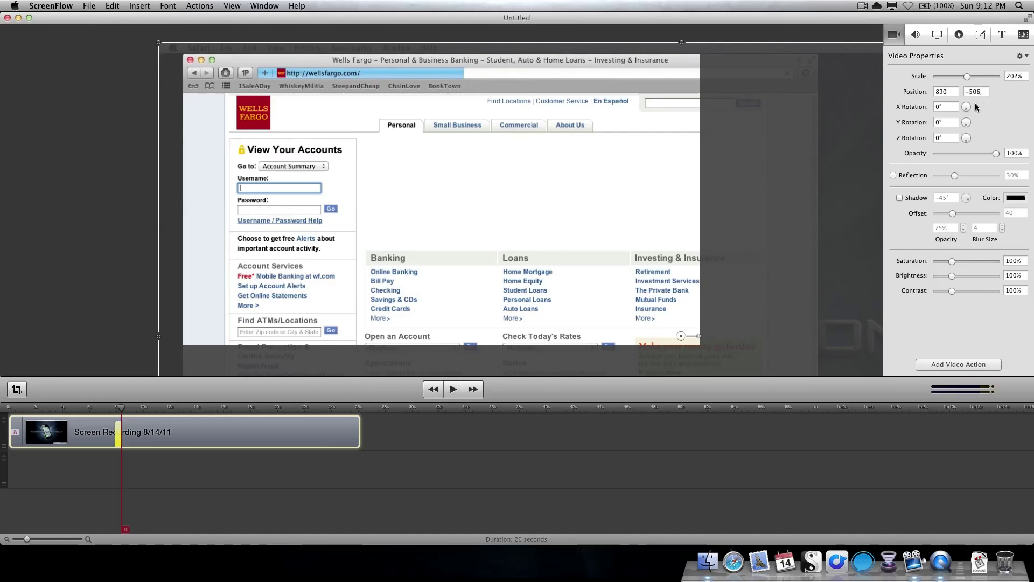
{"action": "mouse_move", "coordinate": [968, 112]}
{"action": "left_mouse_down"}
{"action": "mouse_move", "coordinate": [971, 84]}
{"action": "mouse_move", "coordinate": [959, 101]}
{"action": "left_mouse_up"}
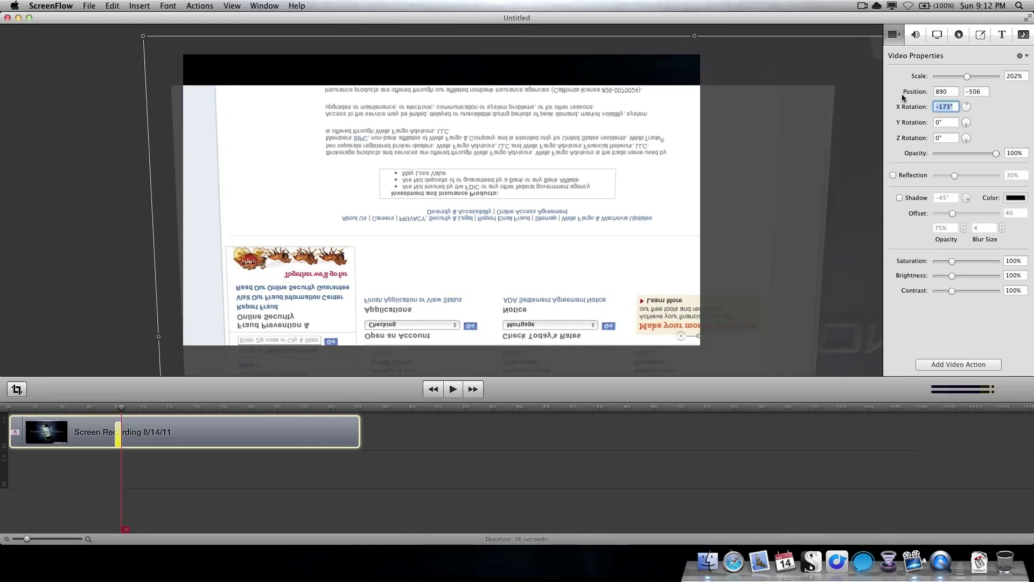
{"action": "type", "text": "0"}
{"action": "key", "text": "Return"}
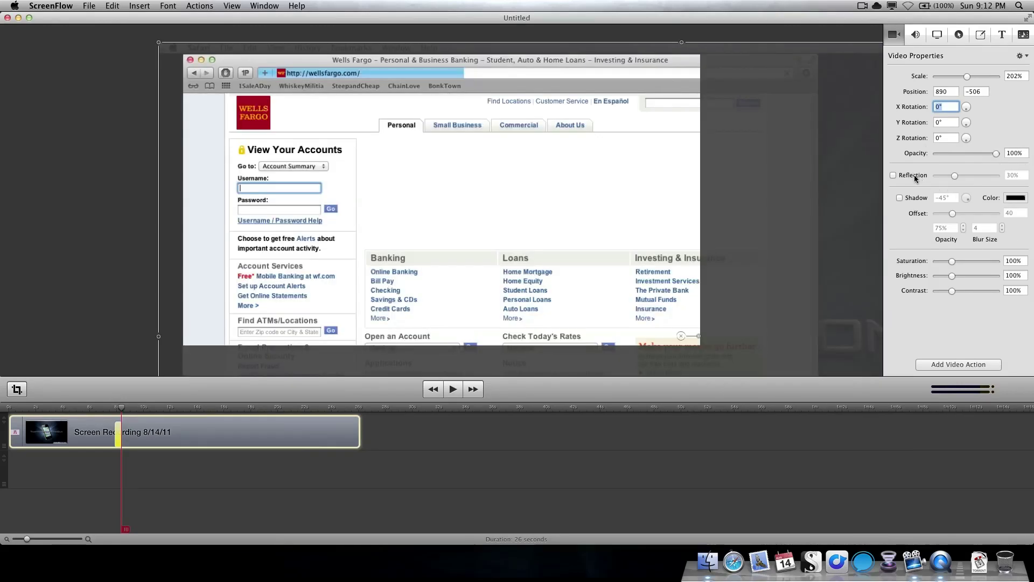
Try reflection, drop shadow and a saturation boost on the recording, leaving them at defaults
{"action": "left_click", "coordinate": [914, 176]}
{"action": "left_click", "coordinate": [911, 176]}
{"action": "left_click", "coordinate": [917, 199]}
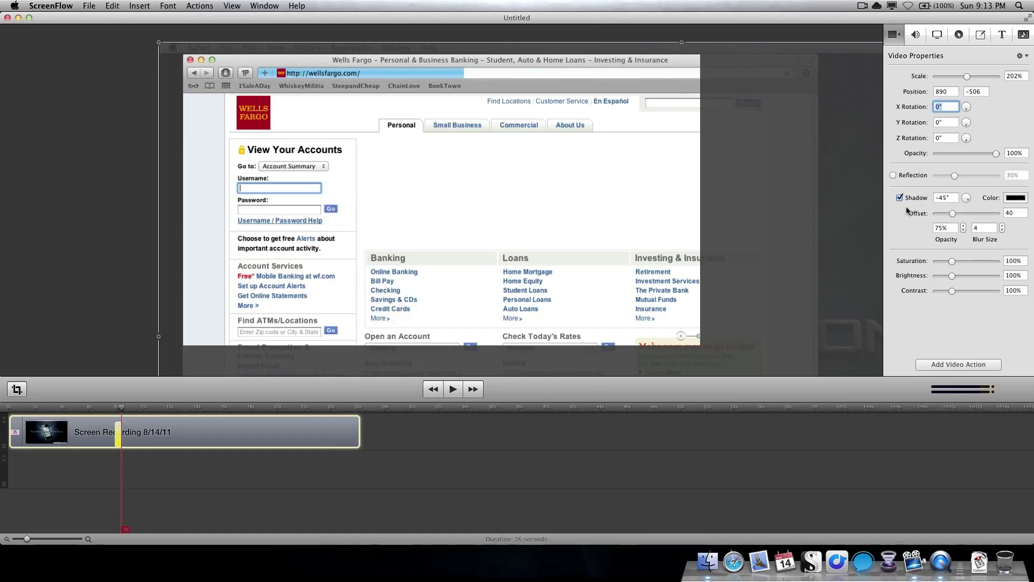
{"action": "left_click", "coordinate": [898, 197]}
{"action": "mouse_move", "coordinate": [952, 260]}
{"action": "left_mouse_down"}
{"action": "mouse_move", "coordinate": [988, 261]}
{"action": "mouse_move", "coordinate": [954, 263]}
{"action": "left_mouse_up"}
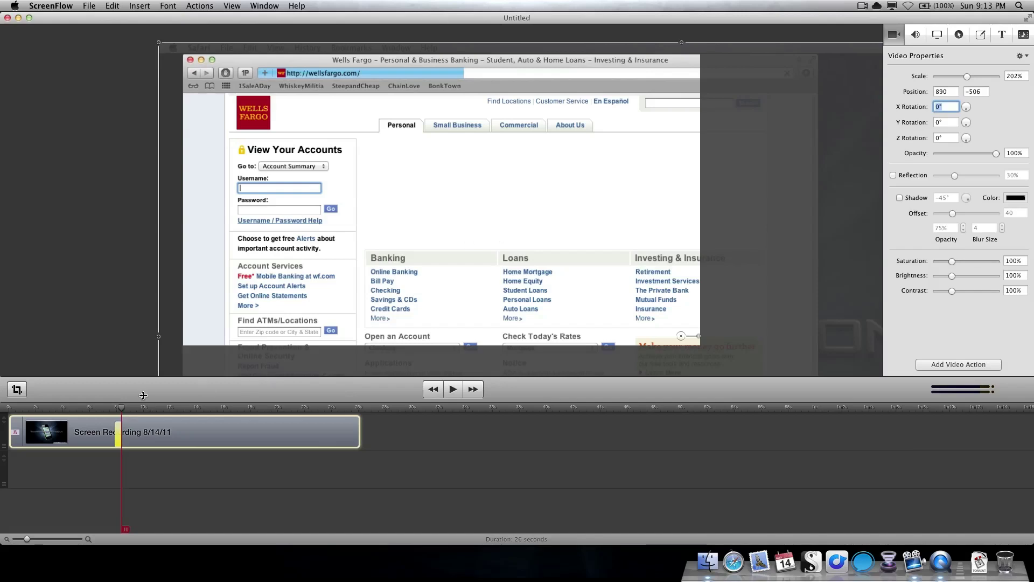
Play through the zoom effect, then scrub back to where one username letter shows in the field
{"action": "left_click", "coordinate": [118, 409]}
{"action": "key", "text": "space"}
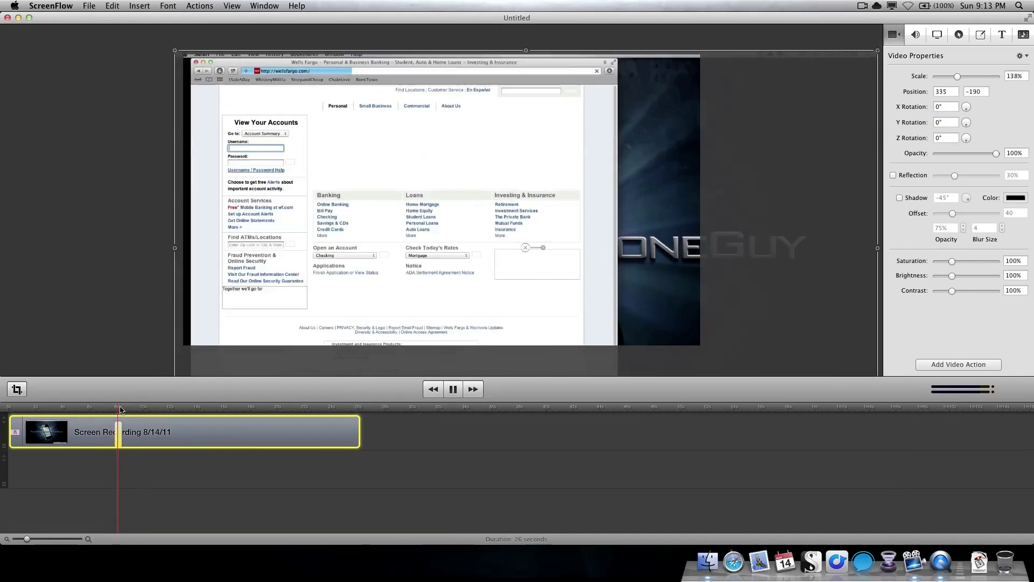
{"action": "key", "text": "space"}
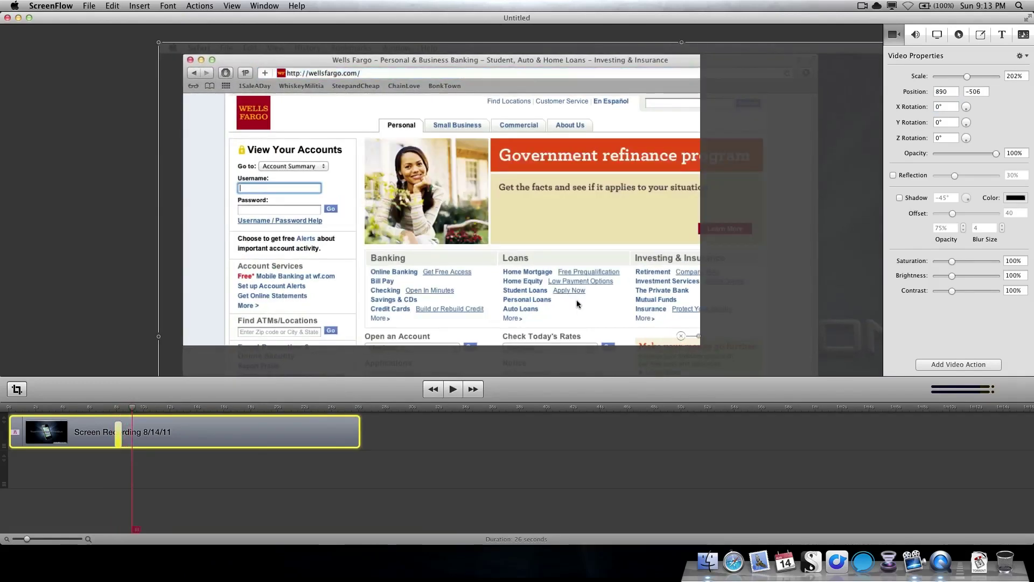
{"action": "key", "text": "space"}
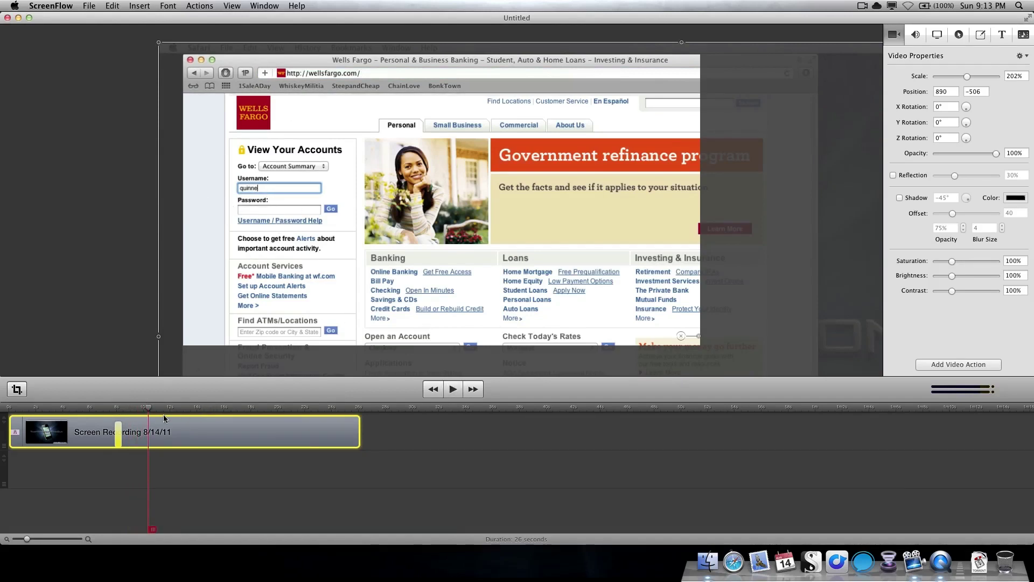
{"action": "left_click", "coordinate": [146, 408]}
{"action": "left_click_drag", "start_coordinate": [146, 409], "coordinate": [134, 408]}
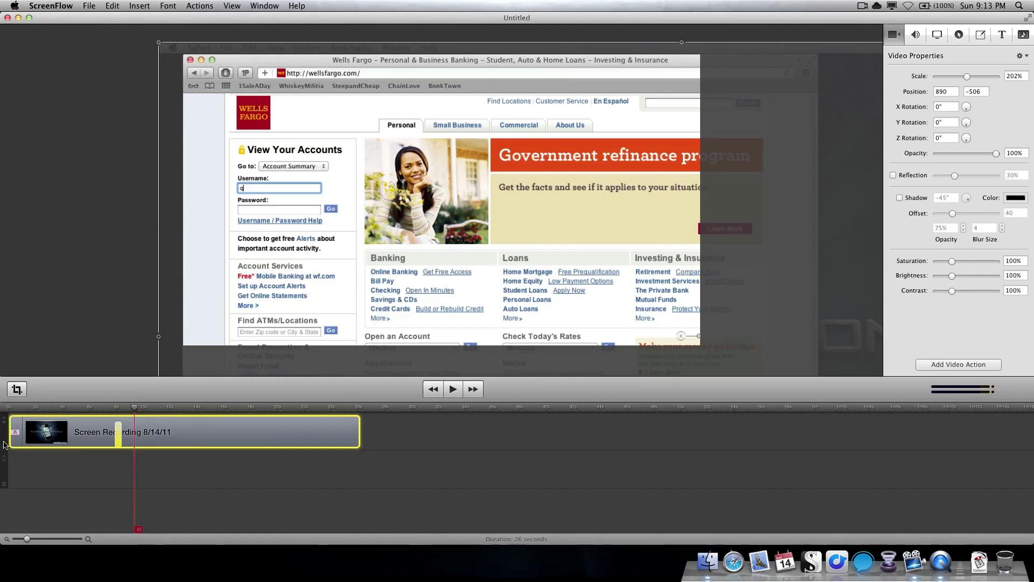
{"action": "scroll", "coordinate": [4, 443], "scroll_direction": "up", "scroll_amount": 2}
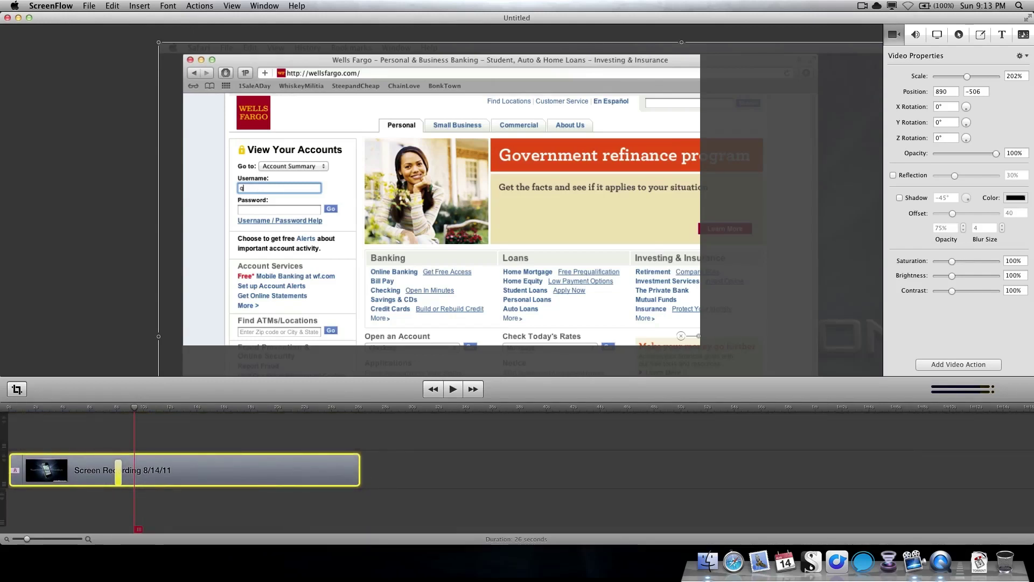
Review the clip's Audio Properties, then switch the inspector to Screen Recording Properties
{"action": "left_click", "coordinate": [915, 34]}
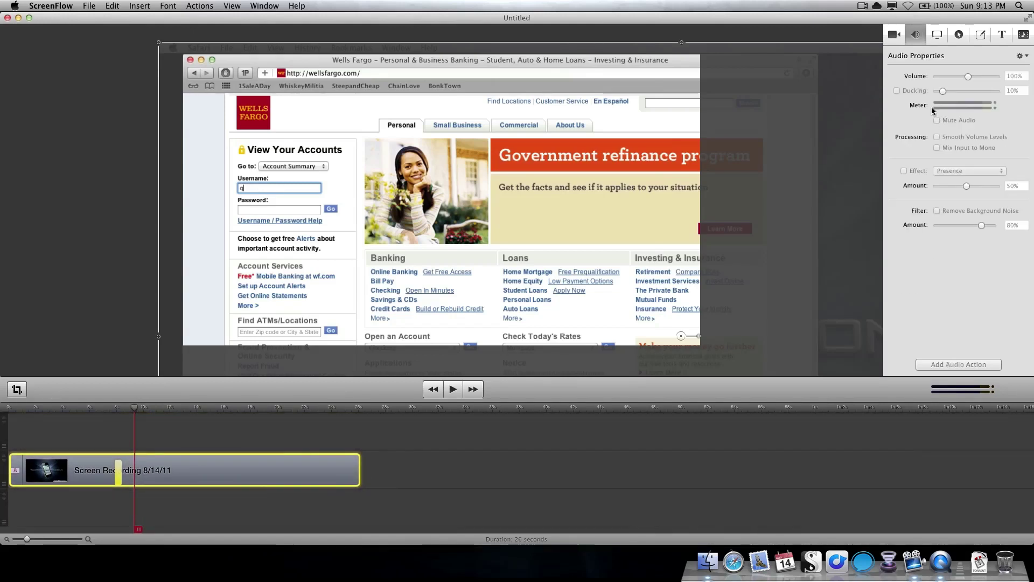
{"action": "left_click", "coordinate": [935, 35]}
{"action": "left_click", "coordinate": [915, 33]}
{"action": "left_click", "coordinate": [937, 35]}
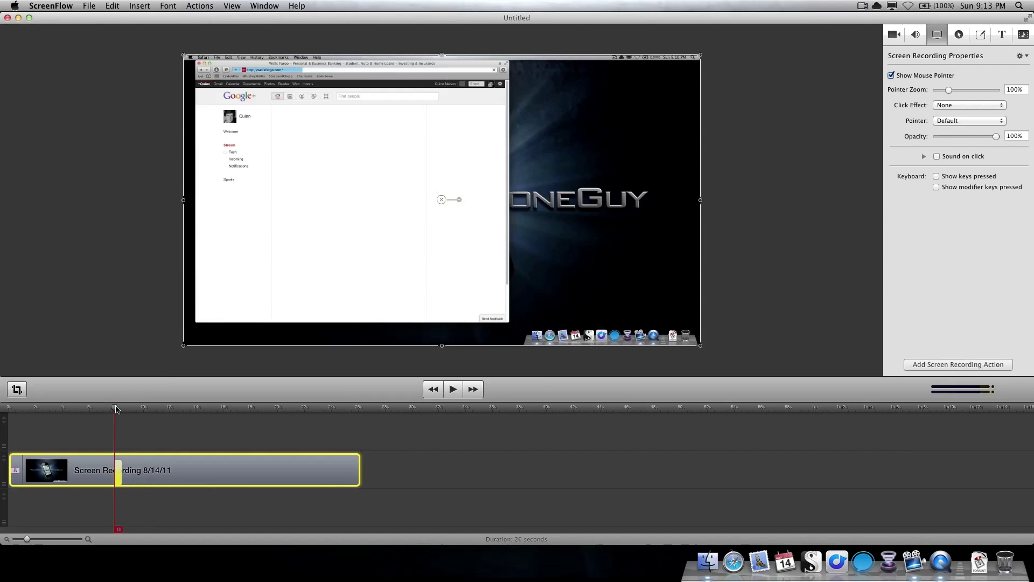
Try hiding and resizing the recorded pointer, keep it at 100% with no click effect
{"action": "mouse_move", "coordinate": [115, 408]}
{"action": "left_mouse_down"}
{"action": "mouse_move", "coordinate": [73, 402]}
{"action": "mouse_move", "coordinate": [293, 414]}
{"action": "left_mouse_up"}
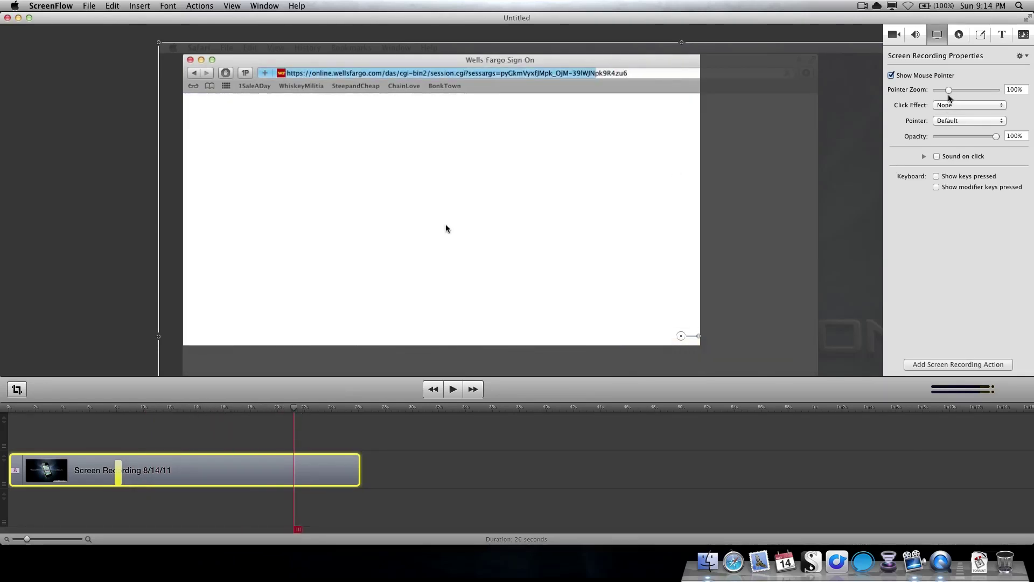
{"action": "left_click", "coordinate": [930, 77]}
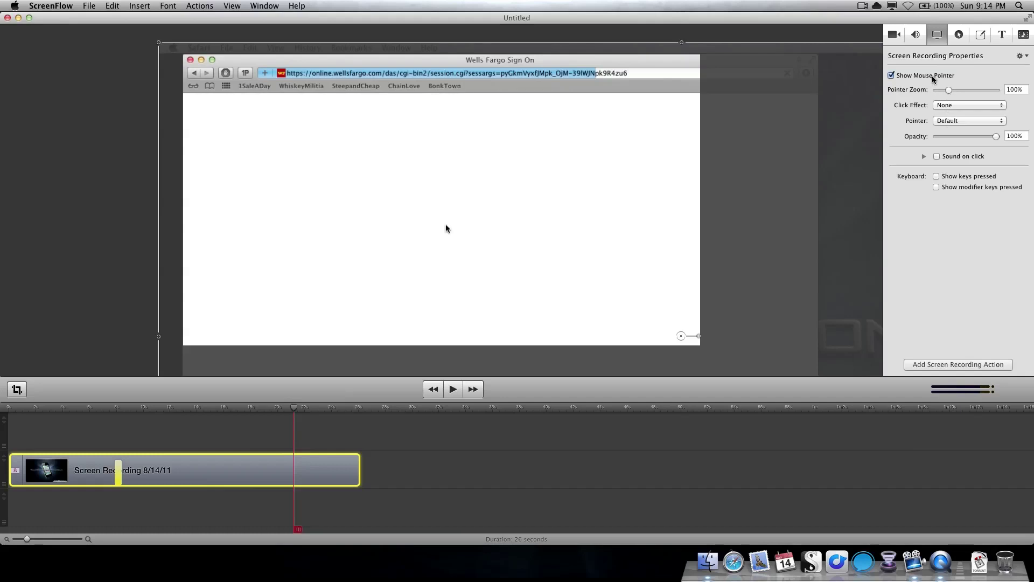
{"action": "mouse_move", "coordinate": [950, 93]}
{"action": "left_mouse_down"}
{"action": "mouse_move", "coordinate": [978, 93]}
{"action": "mouse_move", "coordinate": [950, 92]}
{"action": "left_mouse_up"}
{"action": "left_click", "coordinate": [1024, 90]}
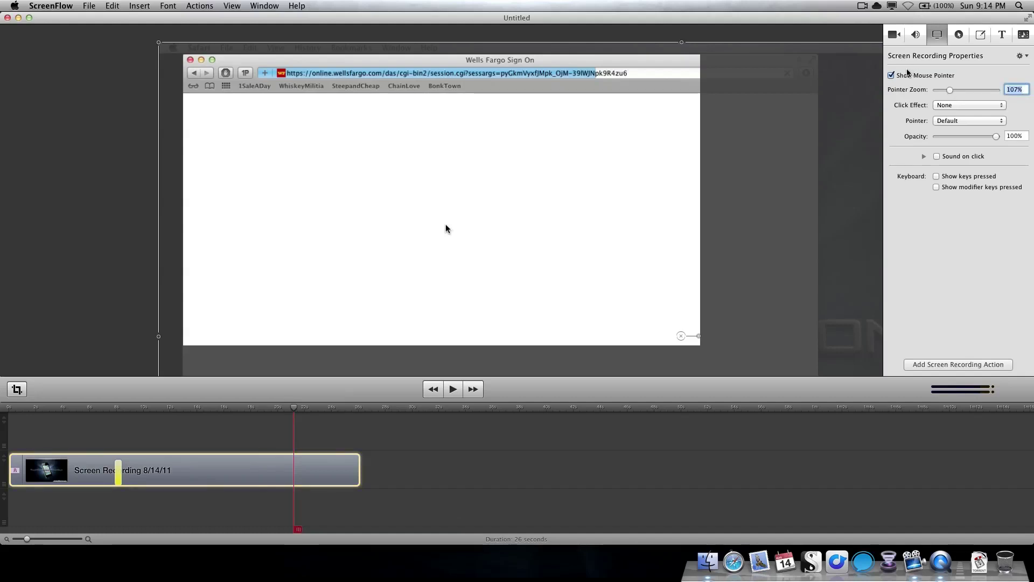
{"action": "type", "text": "100"}
{"action": "key", "text": "Return"}
{"action": "left_click", "coordinate": [966, 107]}
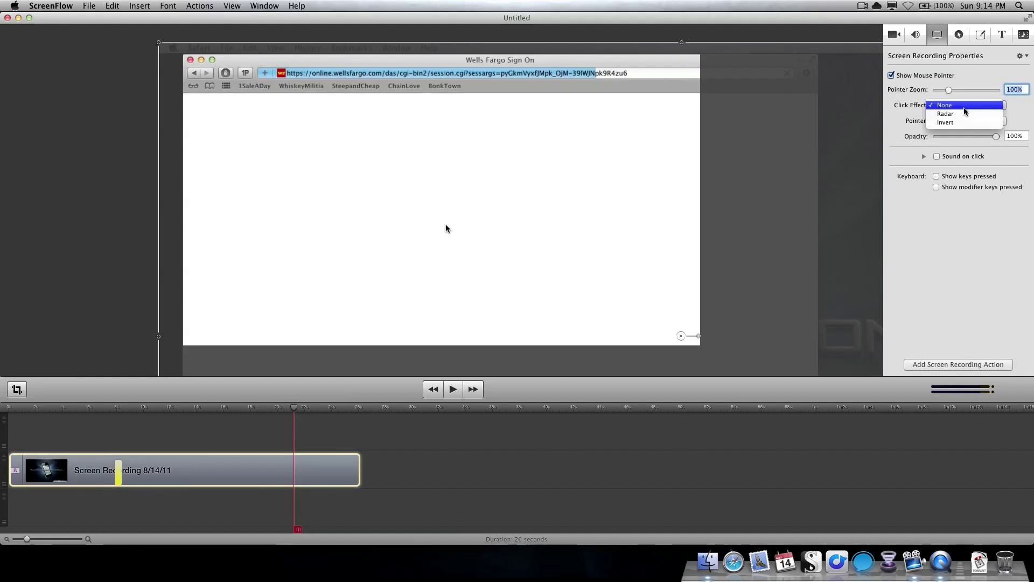
{"action": "left_click", "coordinate": [950, 106]}
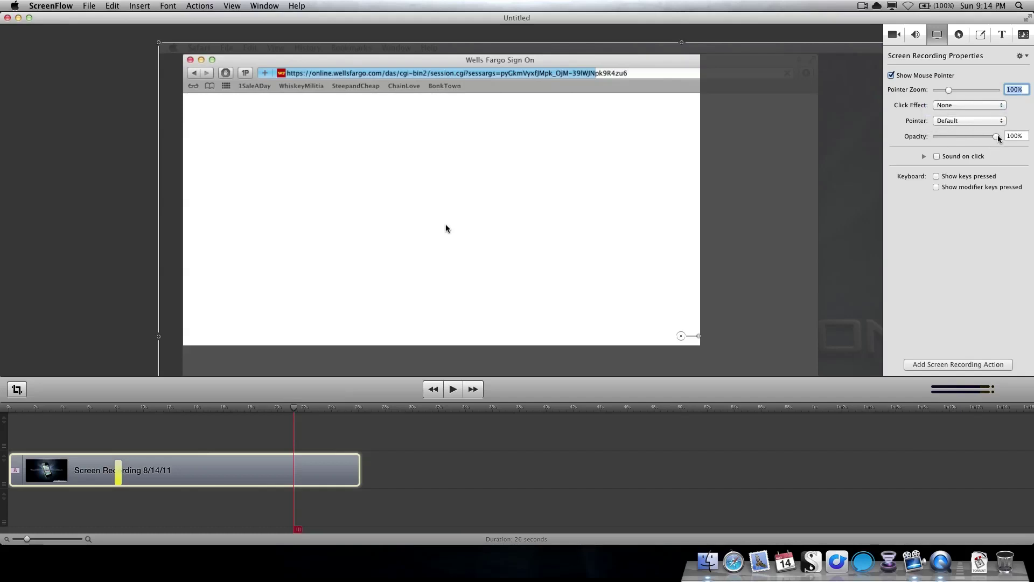
Try circle and square pointer styles, then return the pointer to the default style
{"action": "left_click", "coordinate": [945, 122]}
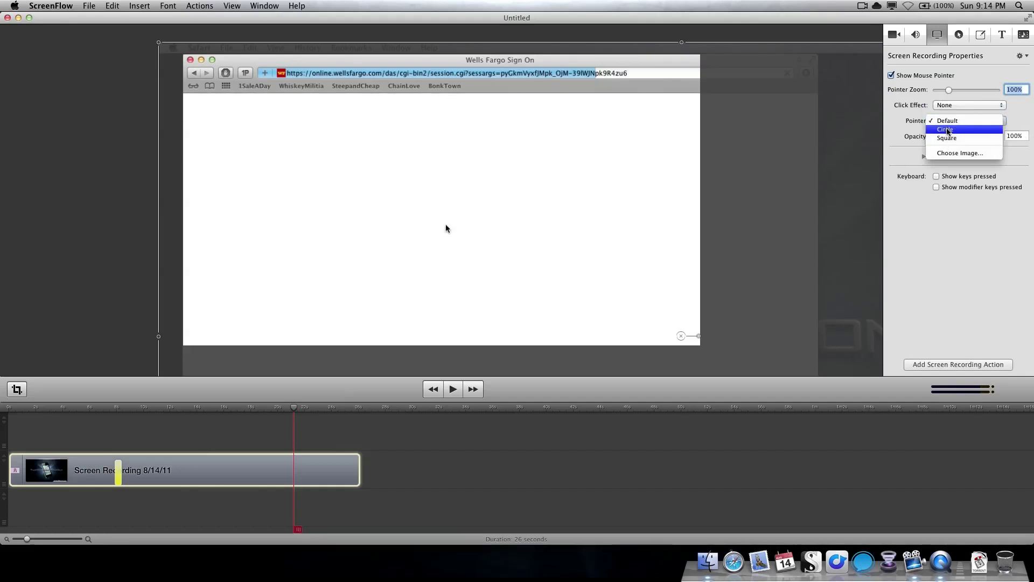
{"action": "left_click", "coordinate": [947, 131]}
{"action": "left_click", "coordinate": [953, 120]}
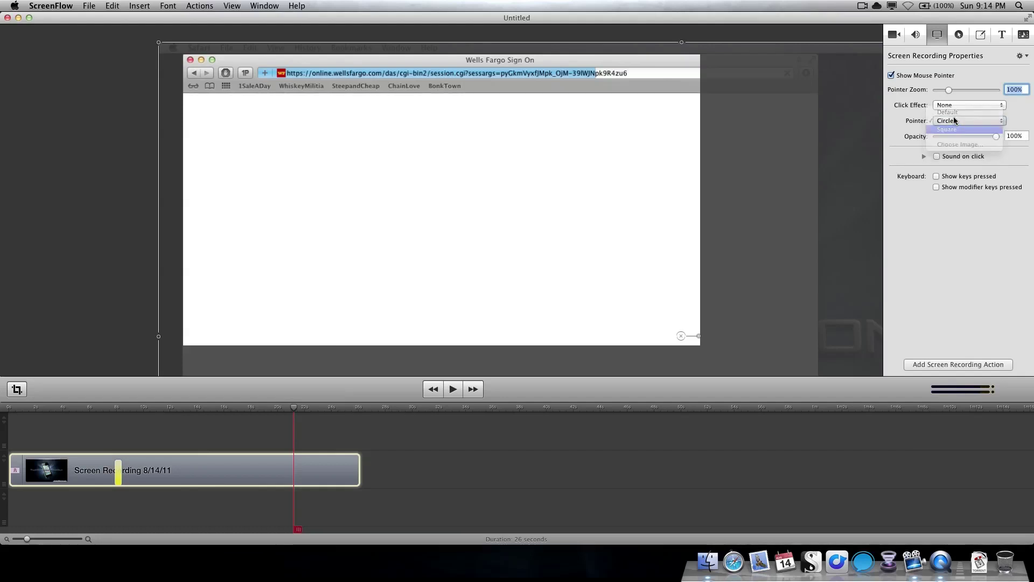
{"action": "left_click", "coordinate": [954, 120]}
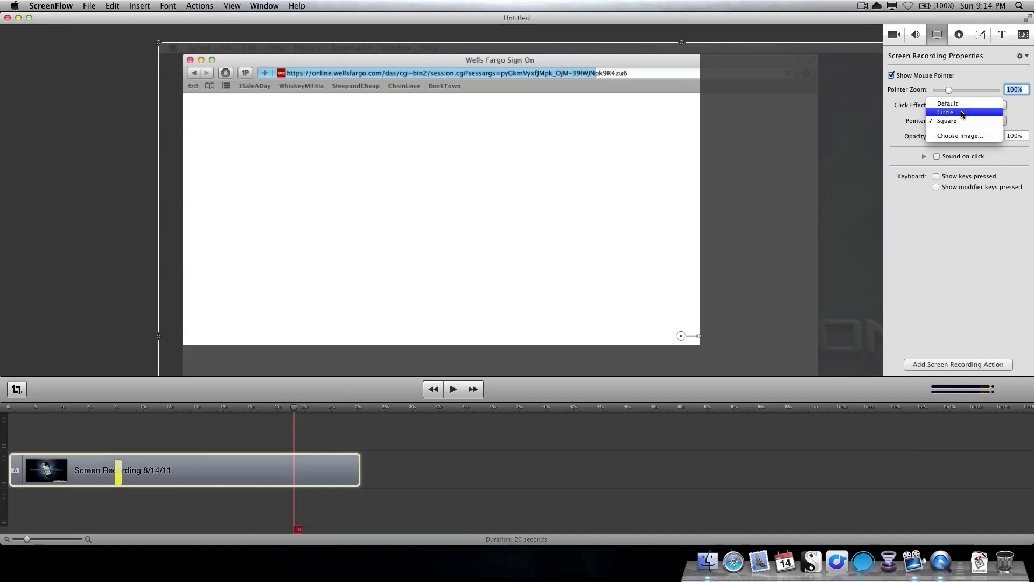
{"action": "left_click", "coordinate": [957, 103]}
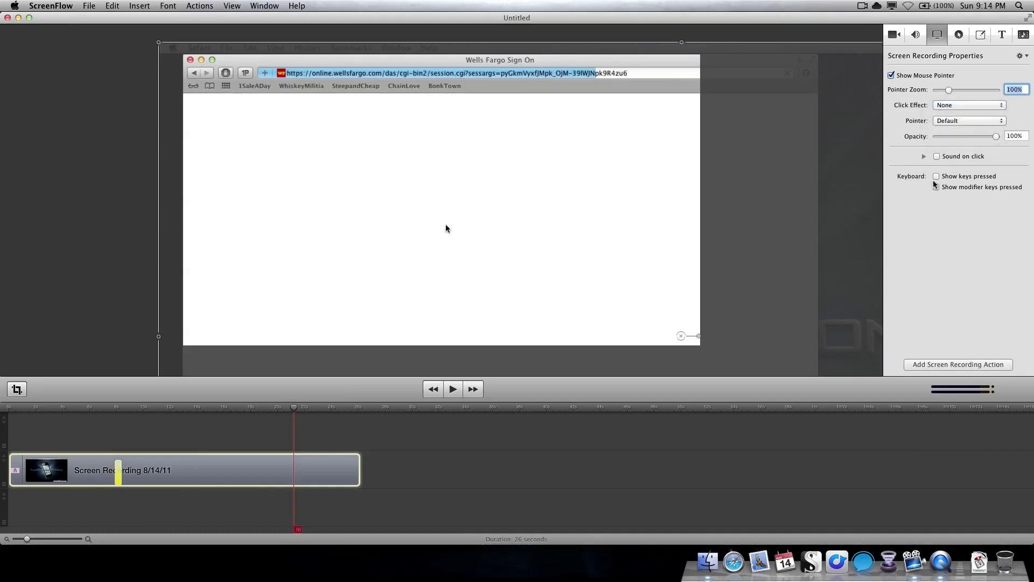
Toggle the click sound off again and enable Show modifier keys pressed in the video
{"action": "left_click", "coordinate": [925, 156]}
{"action": "left_click", "coordinate": [937, 157]}
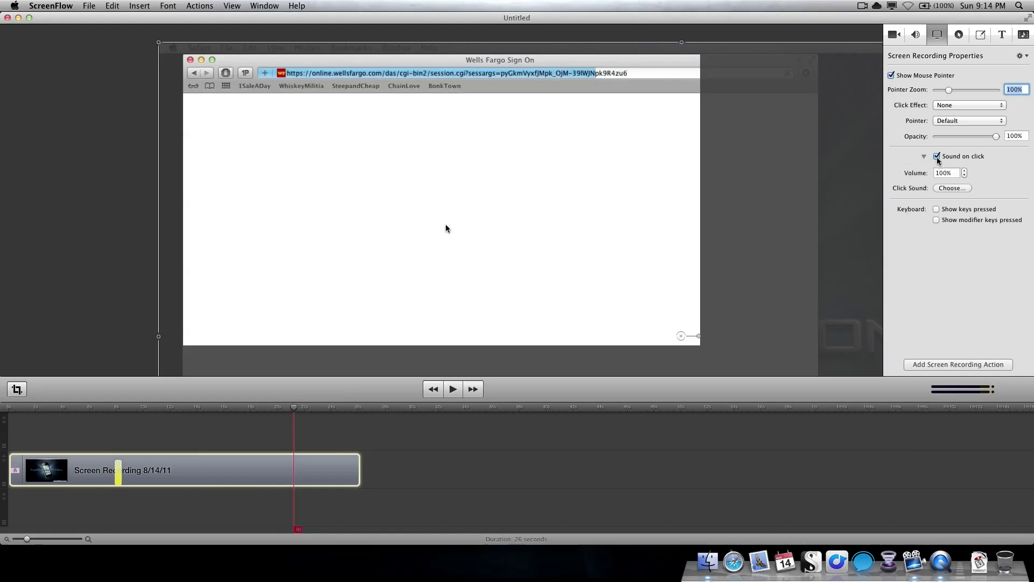
{"action": "left_click", "coordinate": [937, 157]}
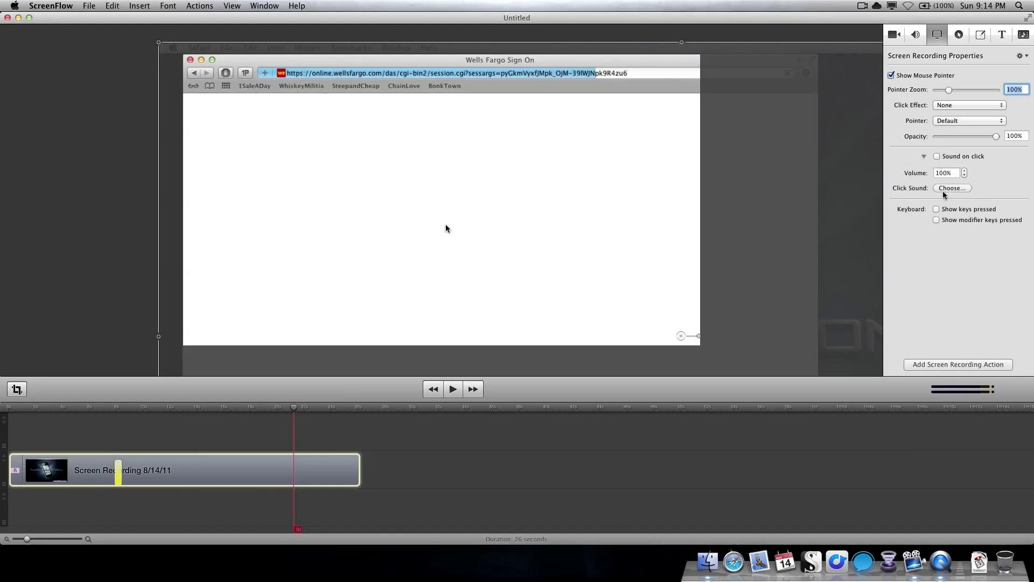
{"action": "left_click", "coordinate": [924, 156]}
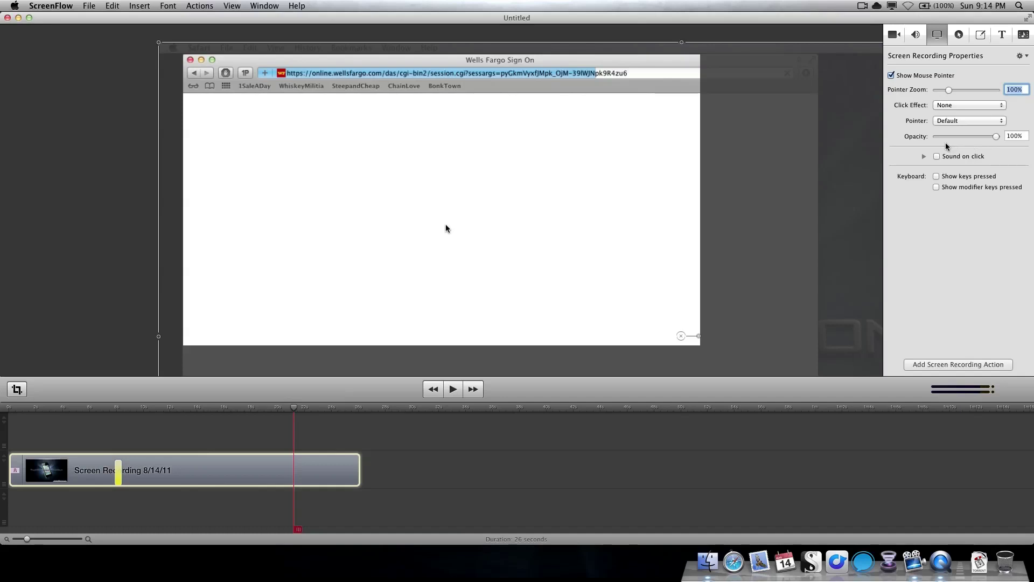
{"action": "left_click", "coordinate": [937, 187]}
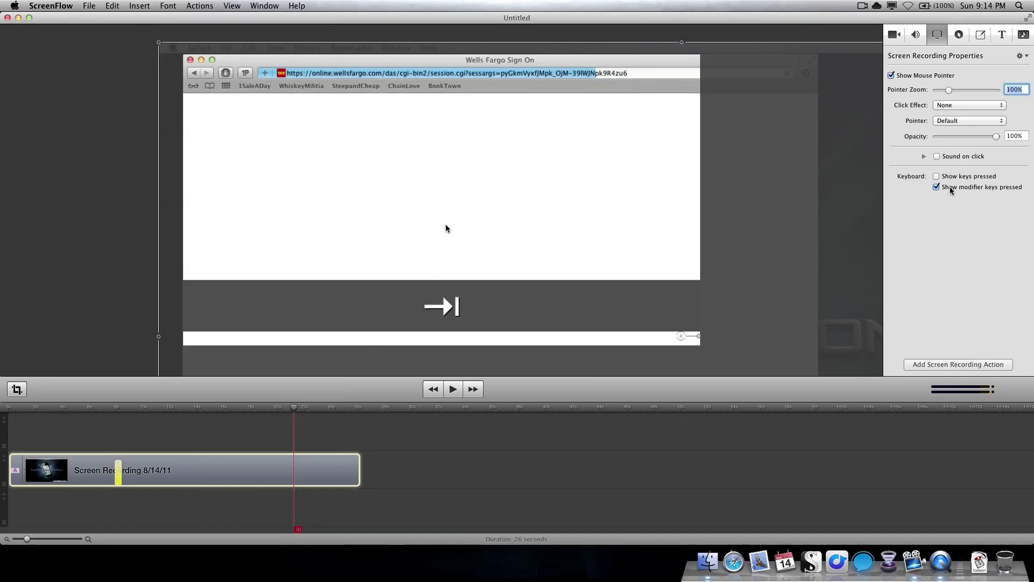
Add a callout at the loaded Wells Fargo page that spotlights a circle around the mouse pointer
{"action": "left_click", "coordinate": [958, 34]}
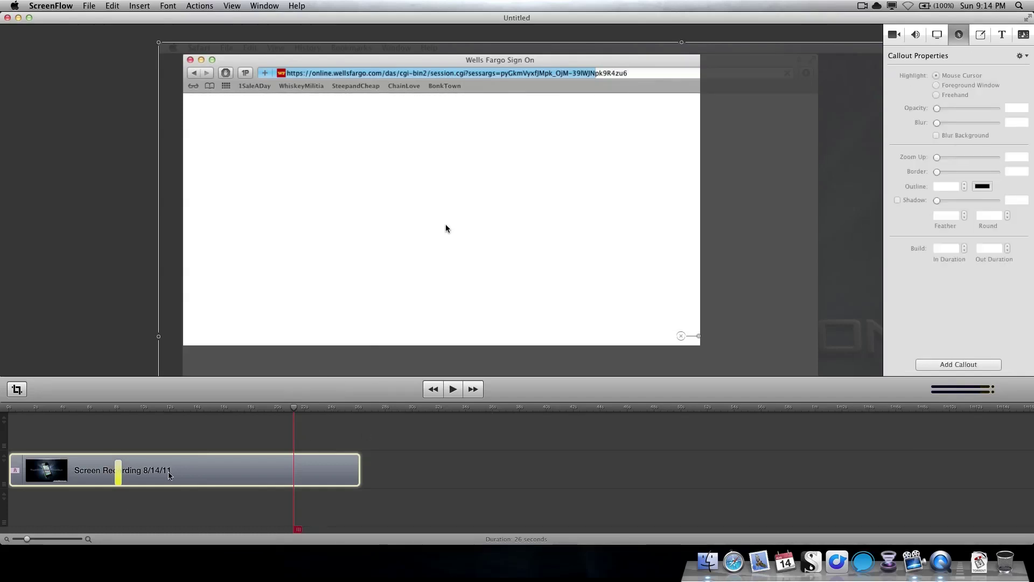
{"action": "left_click", "coordinate": [131, 405]}
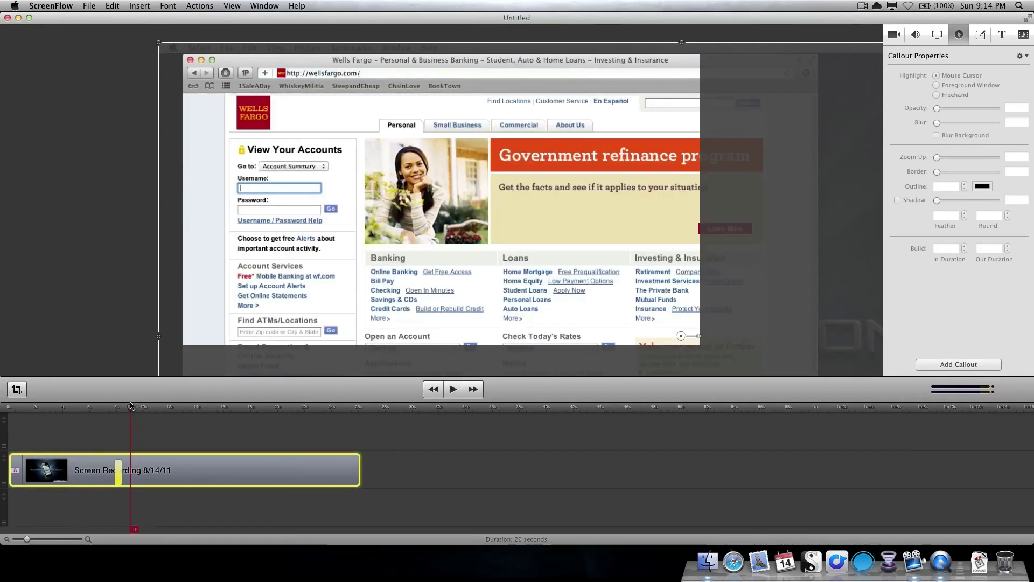
{"action": "left_click", "coordinate": [986, 365]}
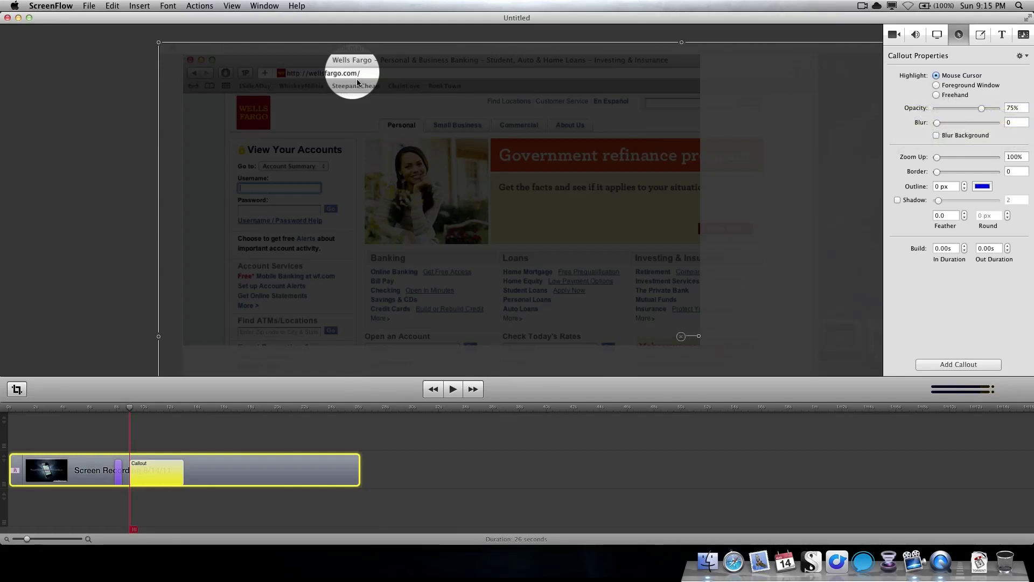
{"action": "left_click", "coordinate": [940, 35]}
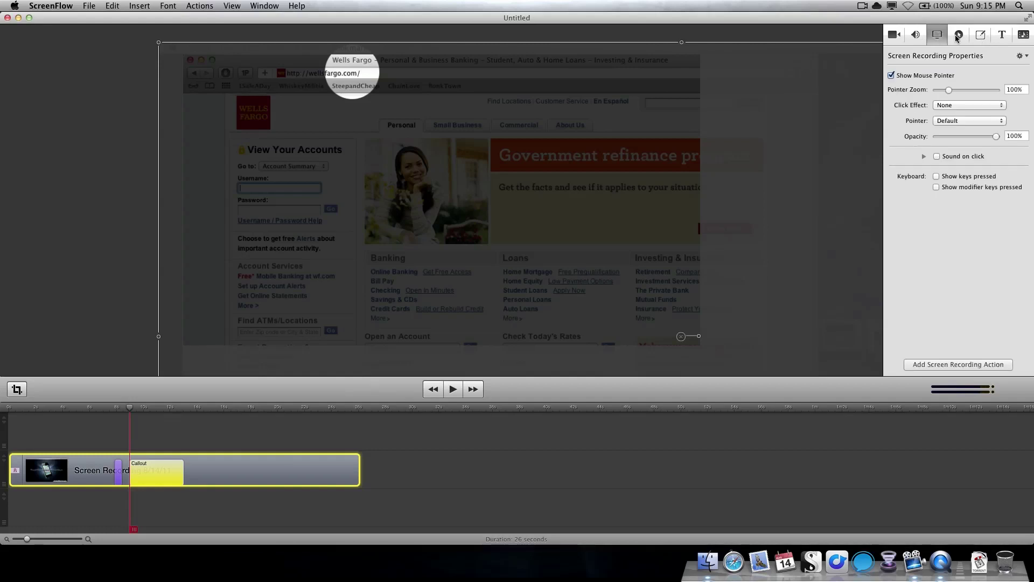
{"action": "left_click", "coordinate": [959, 35]}
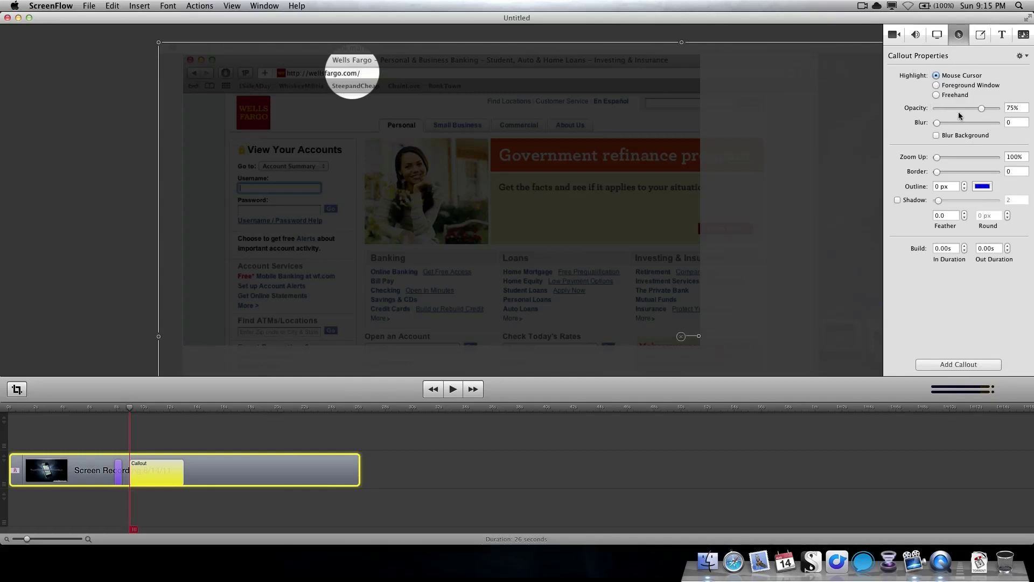
Set the callout Highlight to Foreground Window and drag the recording so the whole browser window shows
{"action": "left_click", "coordinate": [938, 84]}
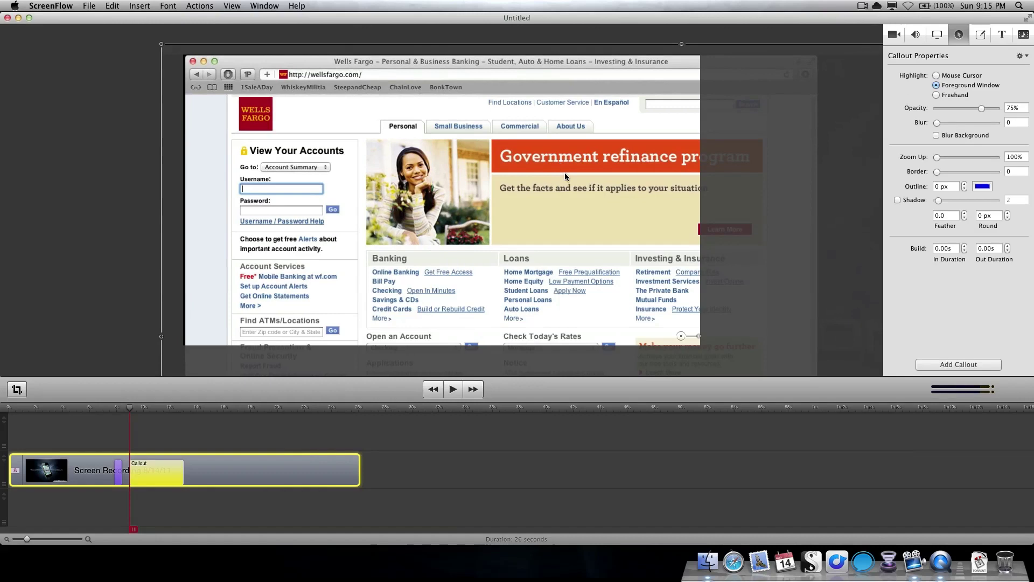
{"action": "left_click_drag", "start_coordinate": [583, 201], "coordinate": [316, 54]}
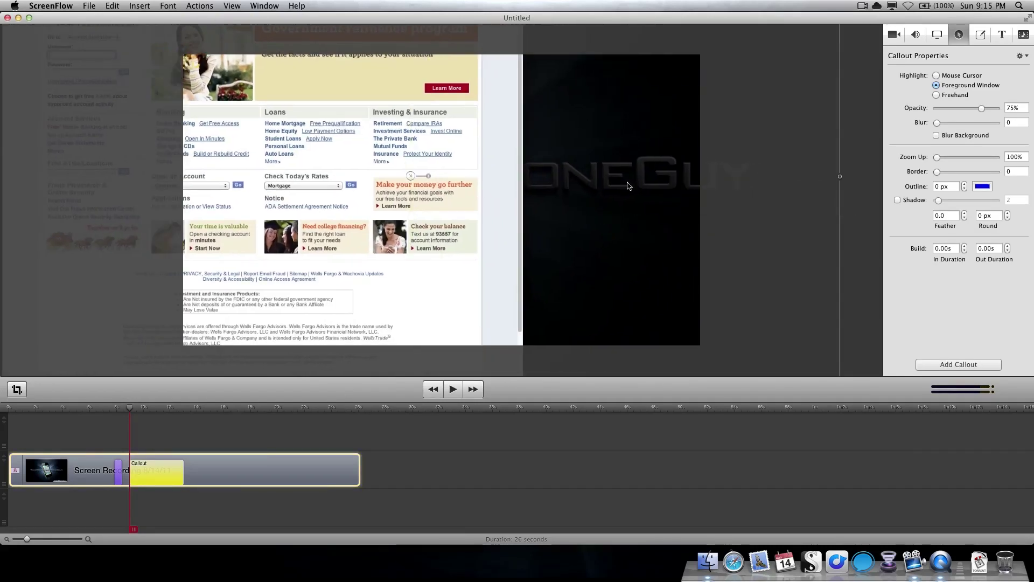
{"action": "left_click_drag", "start_coordinate": [627, 185], "coordinate": [341, 133]}
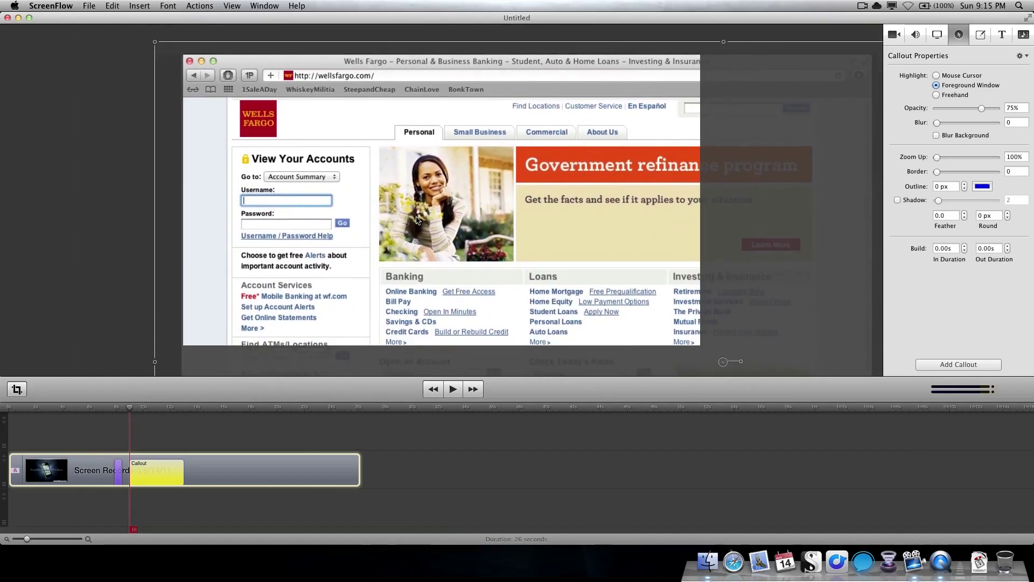
{"action": "left_click_drag", "start_coordinate": [341, 133], "coordinate": [417, 218]}
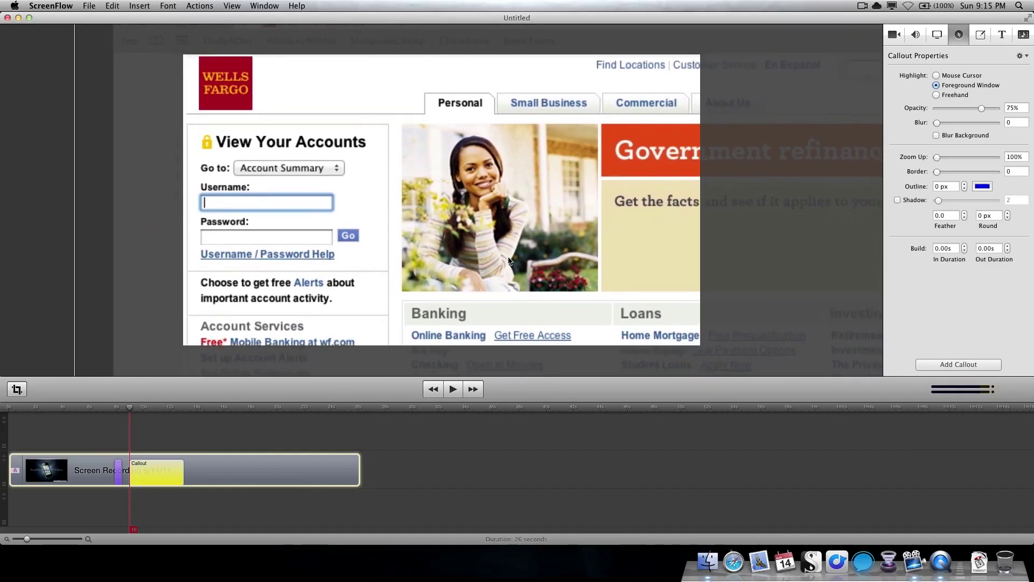
Switch the callout to Freehand, undo the trial stroke over the Personal tab, and pick the alternate brush
{"action": "left_click", "coordinate": [935, 95]}
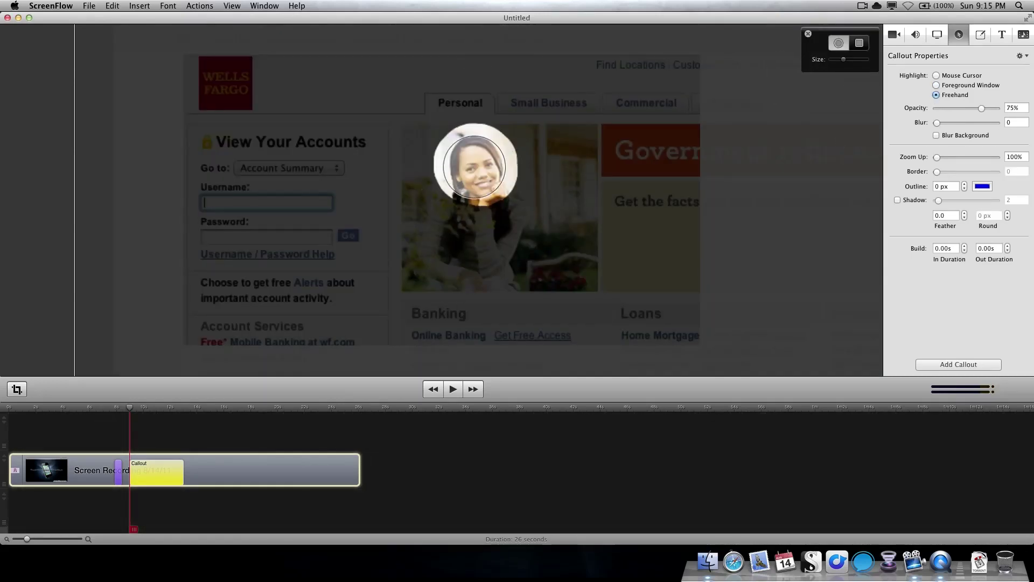
{"action": "left_click", "coordinate": [475, 165]}
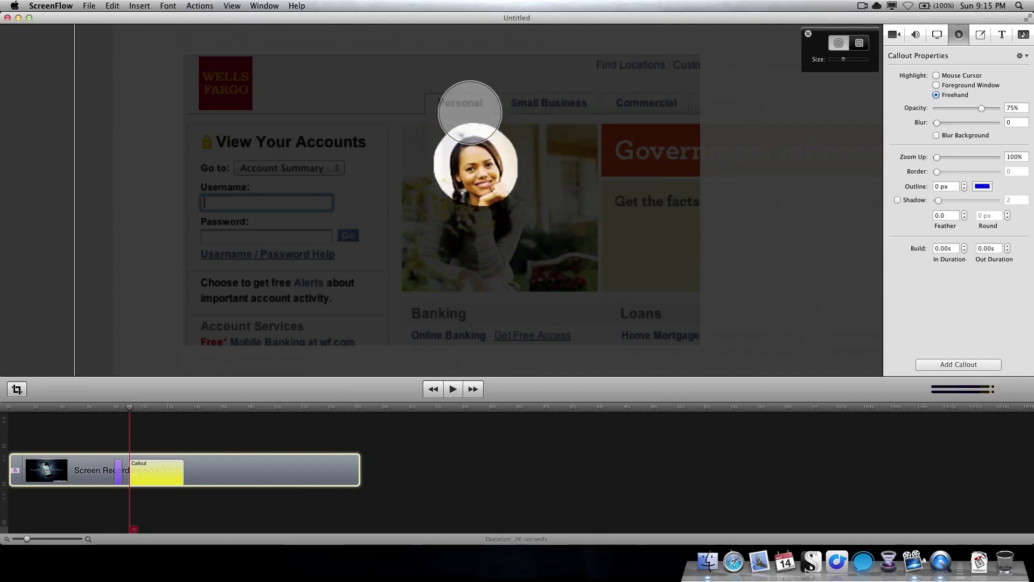
{"action": "left_click", "coordinate": [470, 113]}
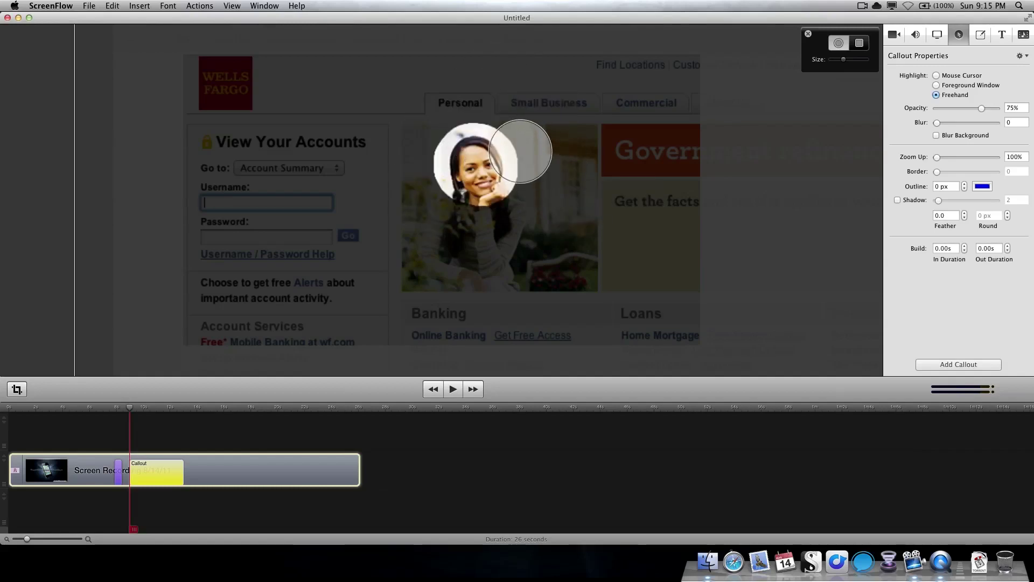
{"action": "key", "text": "ctrl+z"}
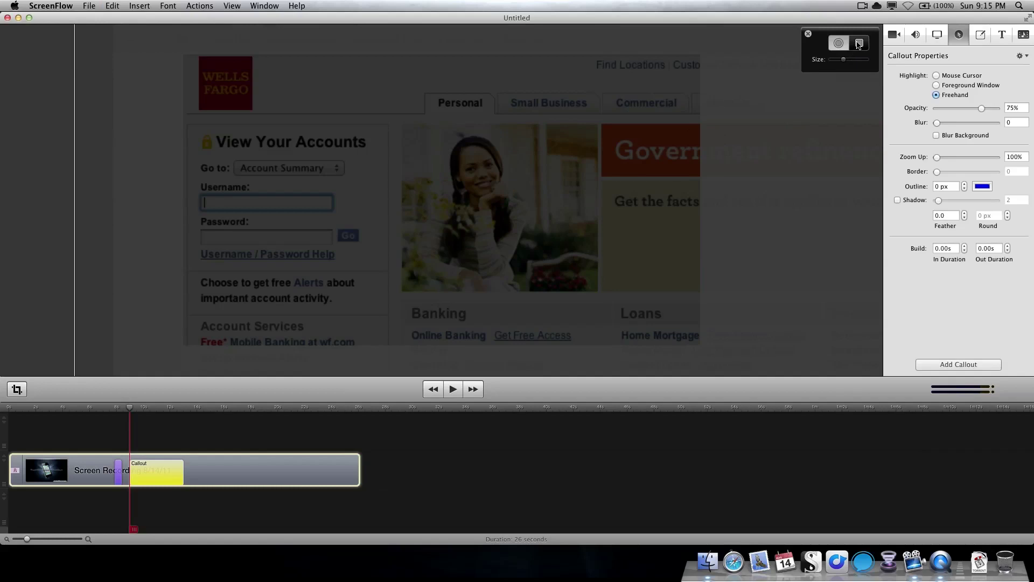
{"action": "left_click", "coordinate": [858, 44]}
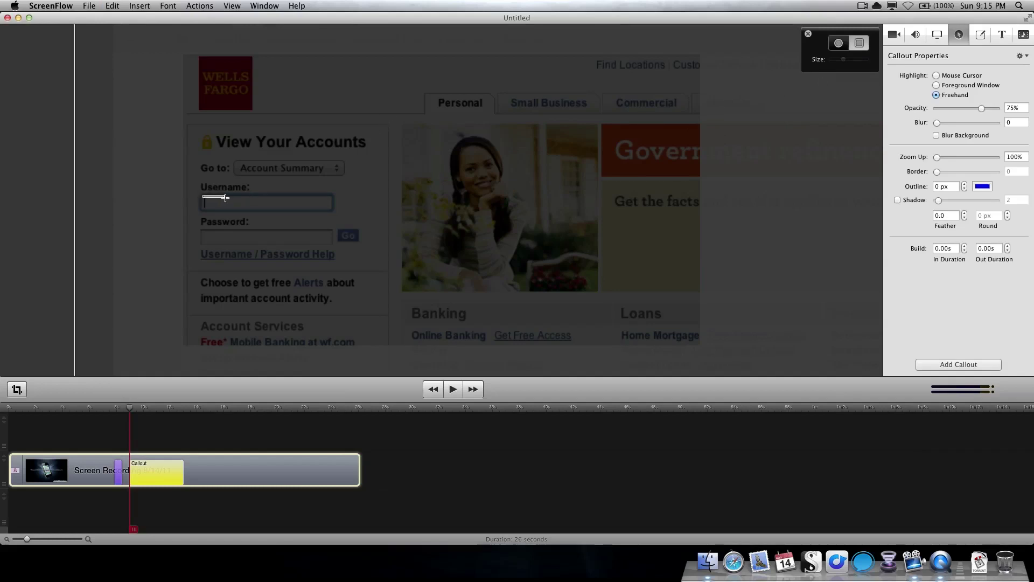
Paint freehand reveals over the Username and Password fields
{"action": "left_click_drag", "start_coordinate": [226, 198], "coordinate": [331, 210]}
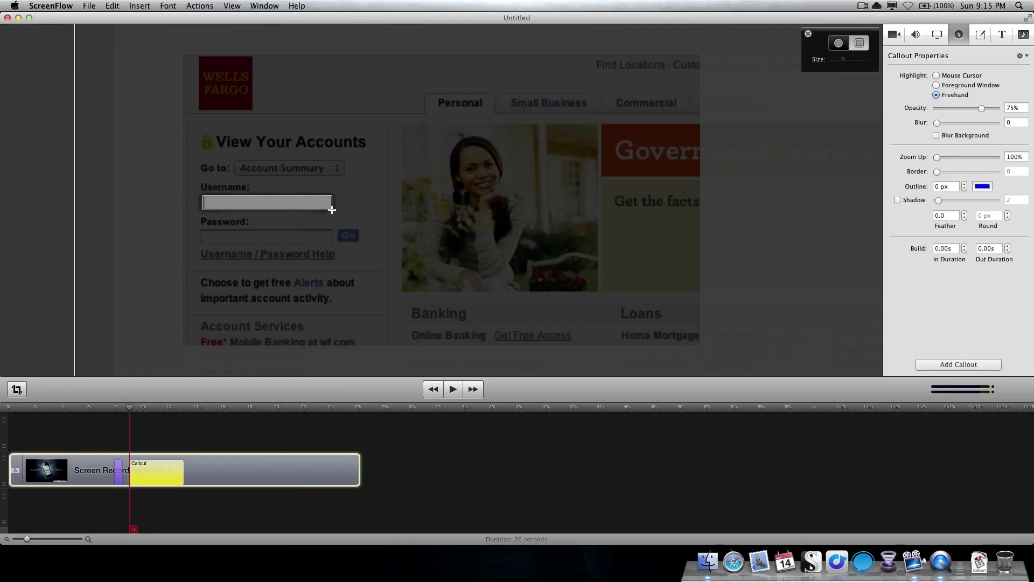
{"action": "left_click_drag", "start_coordinate": [332, 209], "coordinate": [331, 209]}
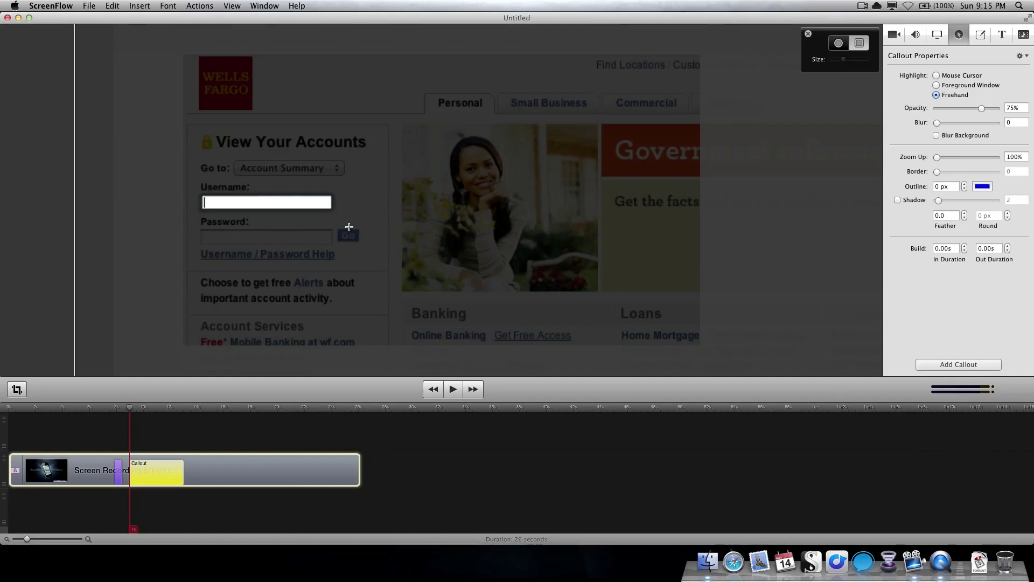
{"action": "left_click_drag", "start_coordinate": [324, 240], "coordinate": [202, 231]}
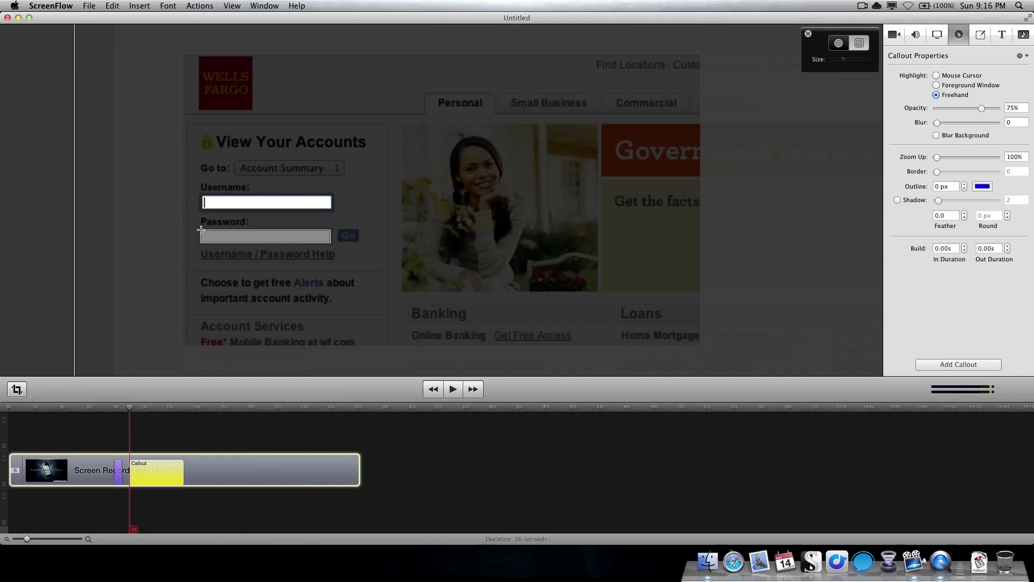
{"action": "left_click_drag", "start_coordinate": [201, 232], "coordinate": [200, 231]}
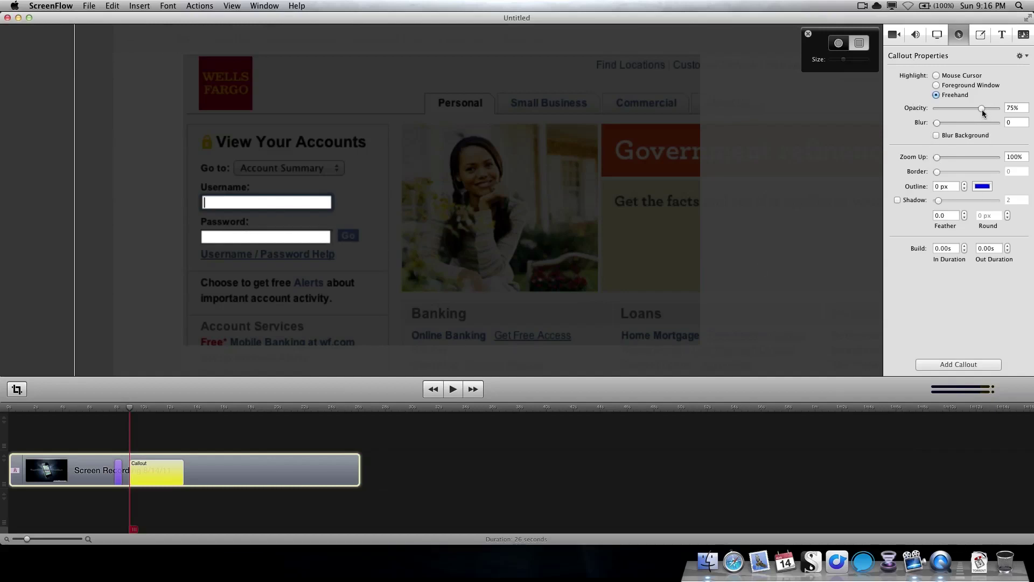
Experiment with the callout Opacity and Blur Background, ending with no darkening and background blur off
{"action": "mouse_move", "coordinate": [982, 110]}
{"action": "left_mouse_down"}
{"action": "mouse_move", "coordinate": [1009, 113]}
{"action": "mouse_move", "coordinate": [858, 104]}
{"action": "left_mouse_up"}
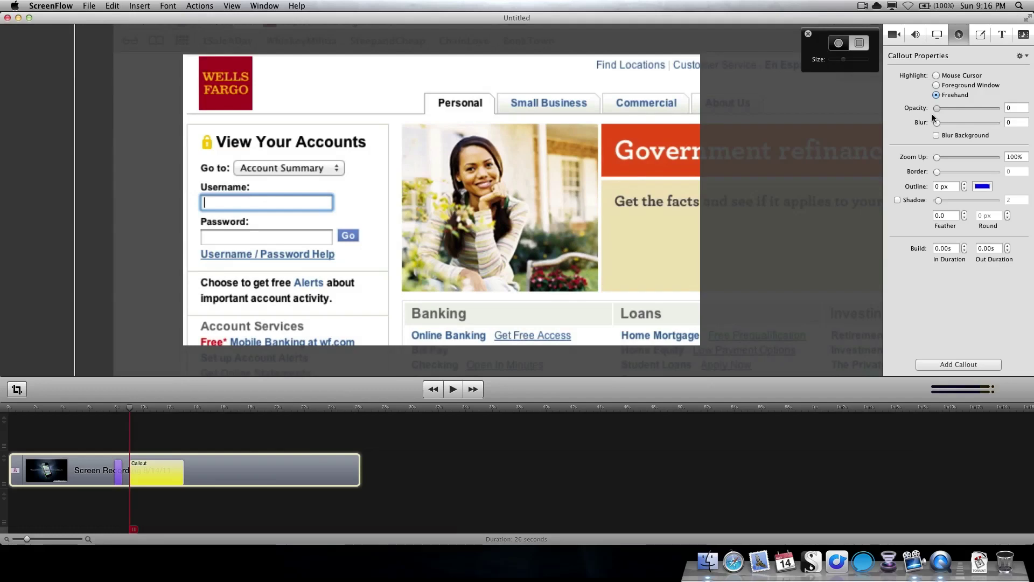
{"action": "mouse_move", "coordinate": [936, 108]}
{"action": "left_mouse_down"}
{"action": "mouse_move", "coordinate": [972, 118]}
{"action": "mouse_move", "coordinate": [782, 104]}
{"action": "left_mouse_up"}
{"action": "left_click", "coordinate": [937, 137]}
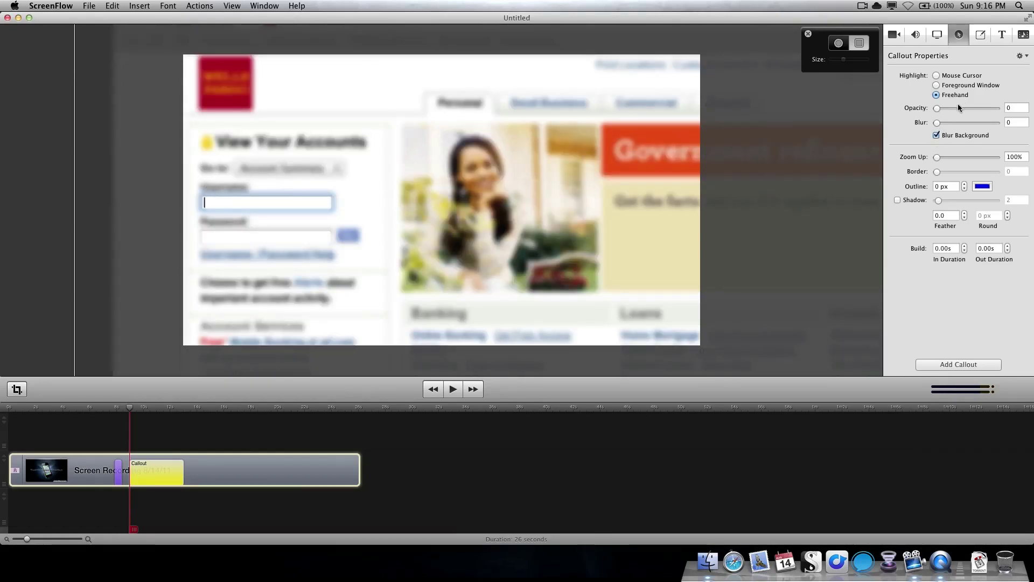
{"action": "mouse_move", "coordinate": [958, 107]}
{"action": "left_mouse_down"}
{"action": "mouse_move", "coordinate": [992, 113]}
{"action": "mouse_move", "coordinate": [973, 111]}
{"action": "left_mouse_up"}
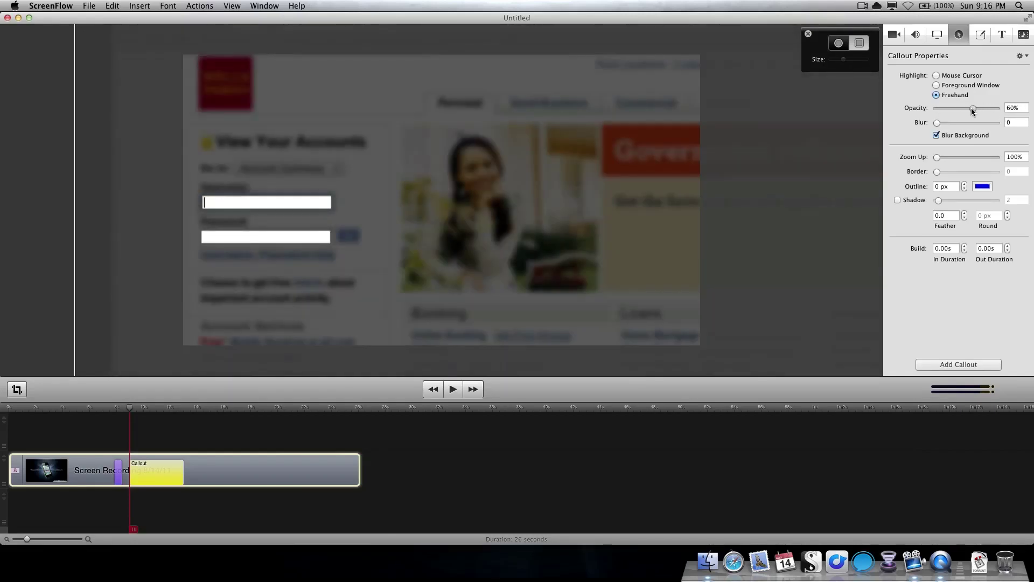
{"action": "left_click_drag", "start_coordinate": [973, 111], "coordinate": [907, 106]}
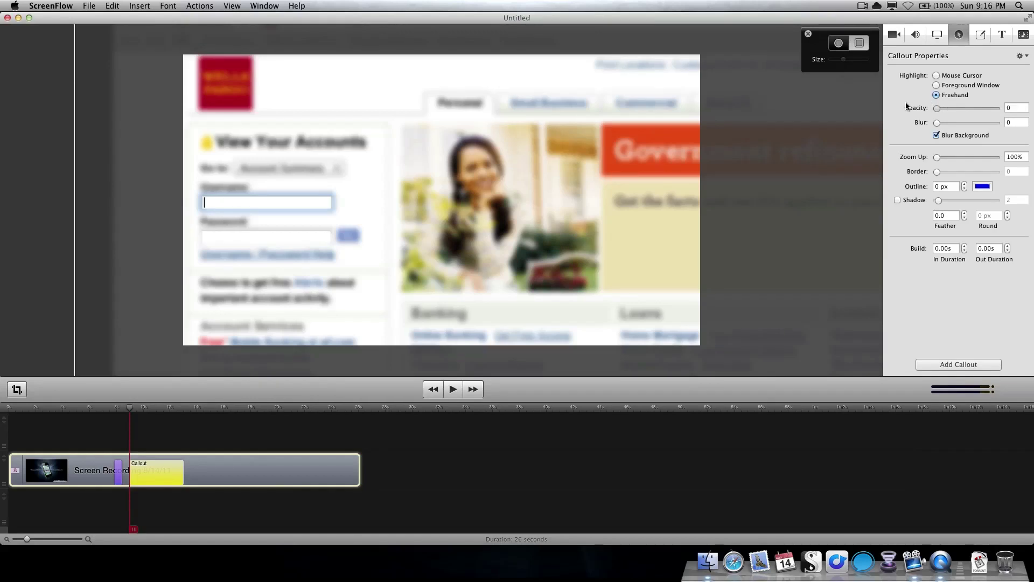
{"action": "left_click", "coordinate": [937, 134]}
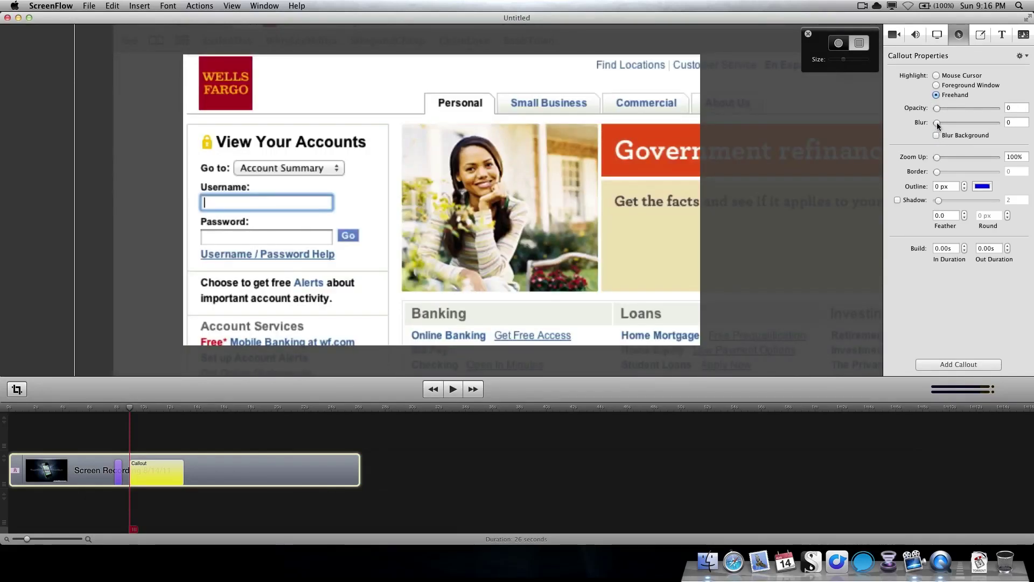
Set the callout's Blur to 0.8 on the login fields with Opacity at 0
{"action": "left_click_drag", "start_coordinate": [937, 124], "coordinate": [1032, 141]}
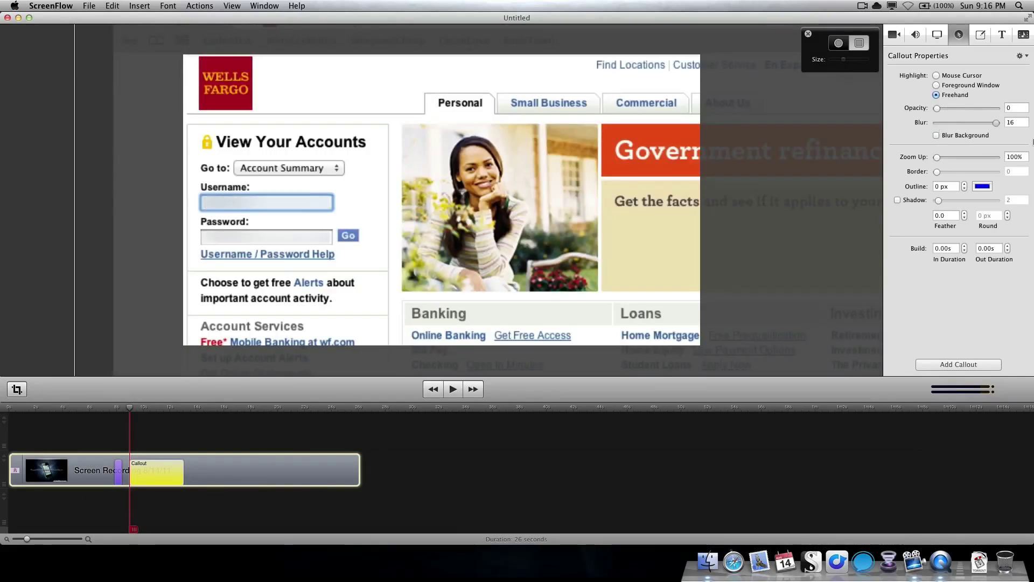
{"action": "left_click_drag", "start_coordinate": [1033, 141], "coordinate": [976, 127]}
{"action": "double_click", "coordinate": [1019, 126]}
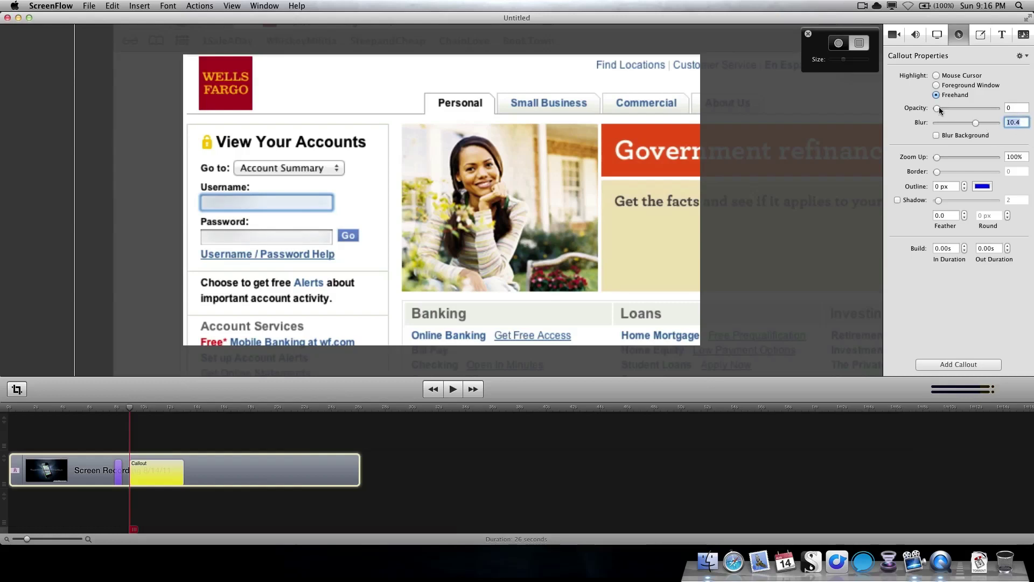
{"action": "type", "text": ".0"}
{"action": "key", "text": "Return"}
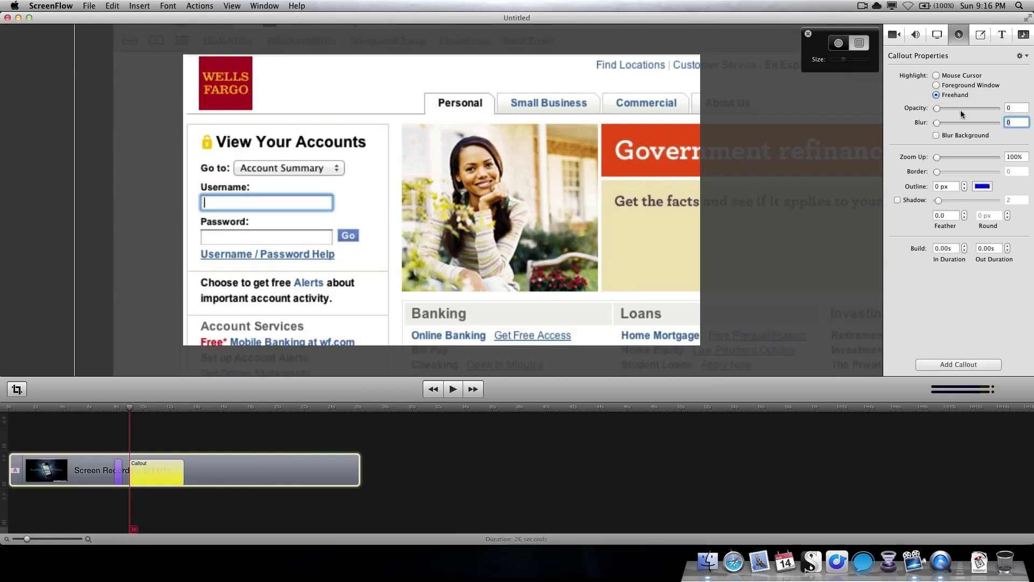
{"action": "type", "text": ".8"}
{"action": "key", "text": "Return"}
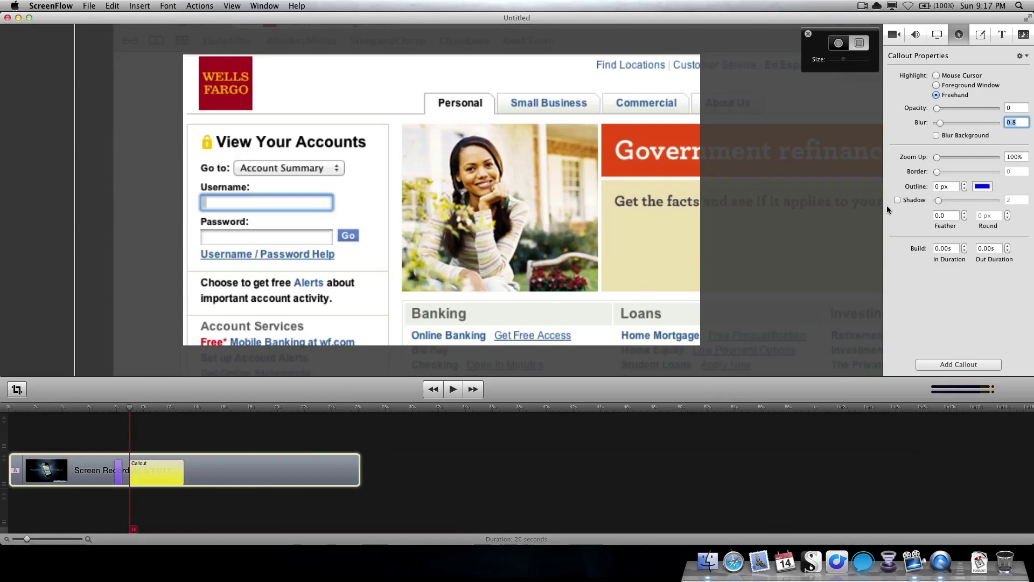
Preview the callout from the start and select the Callout clip on the timeline
{"action": "left_click", "coordinate": [485, 480]}
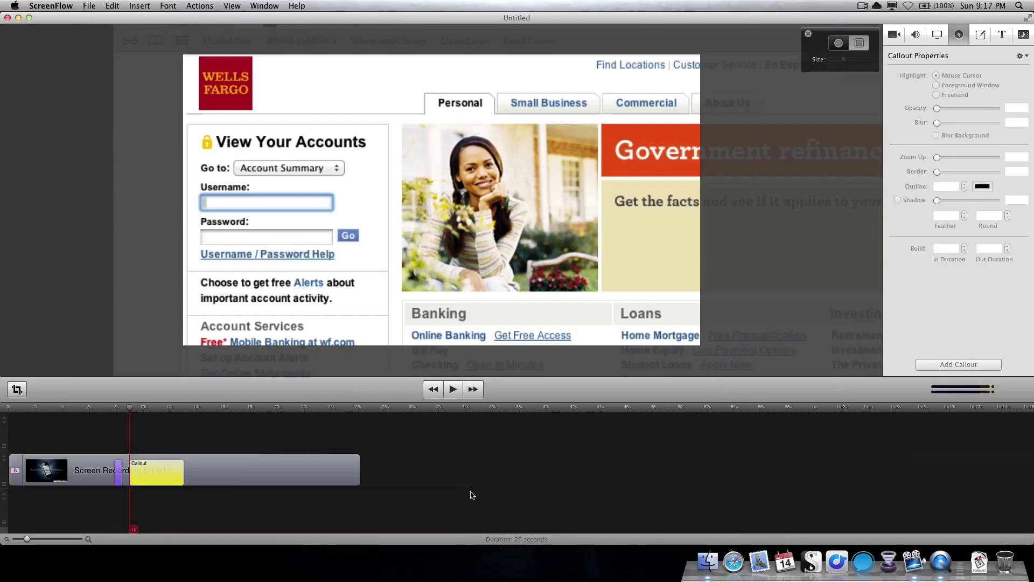
{"action": "key", "text": "Left"}
{"action": "key", "text": "space"}
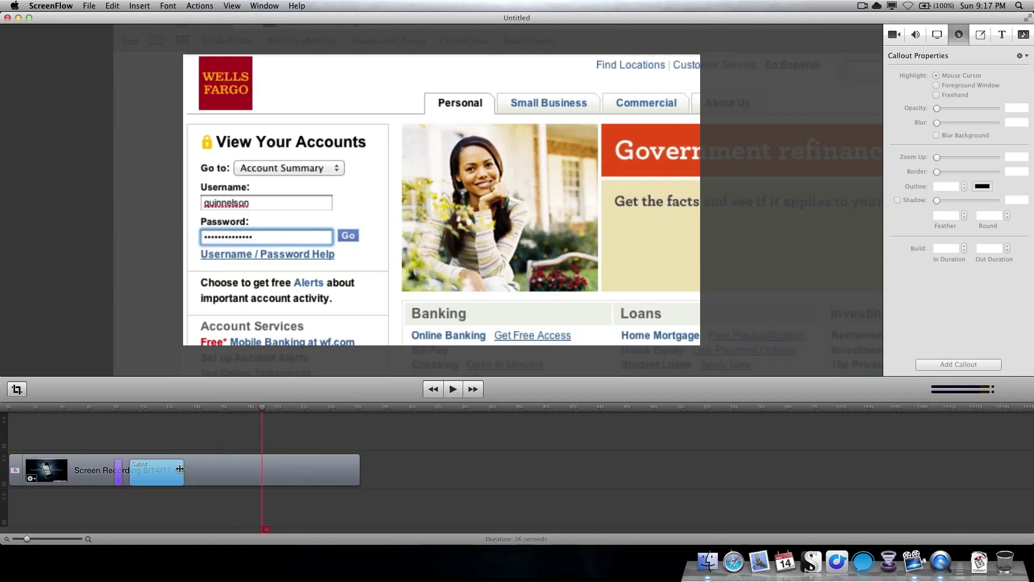
{"action": "left_click_drag", "start_coordinate": [183, 469], "coordinate": [185, 471]}
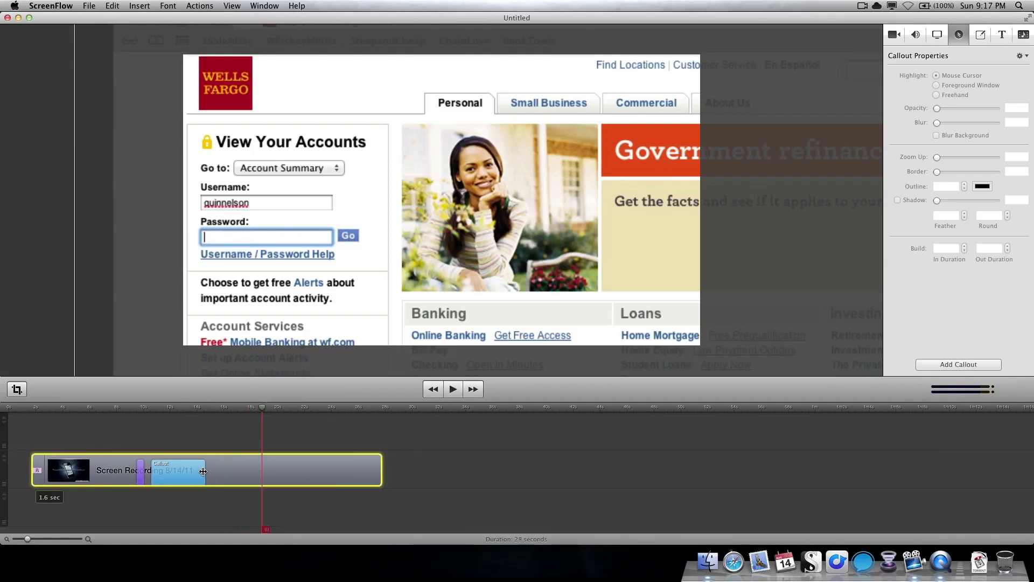
{"action": "left_click", "coordinate": [160, 472]}
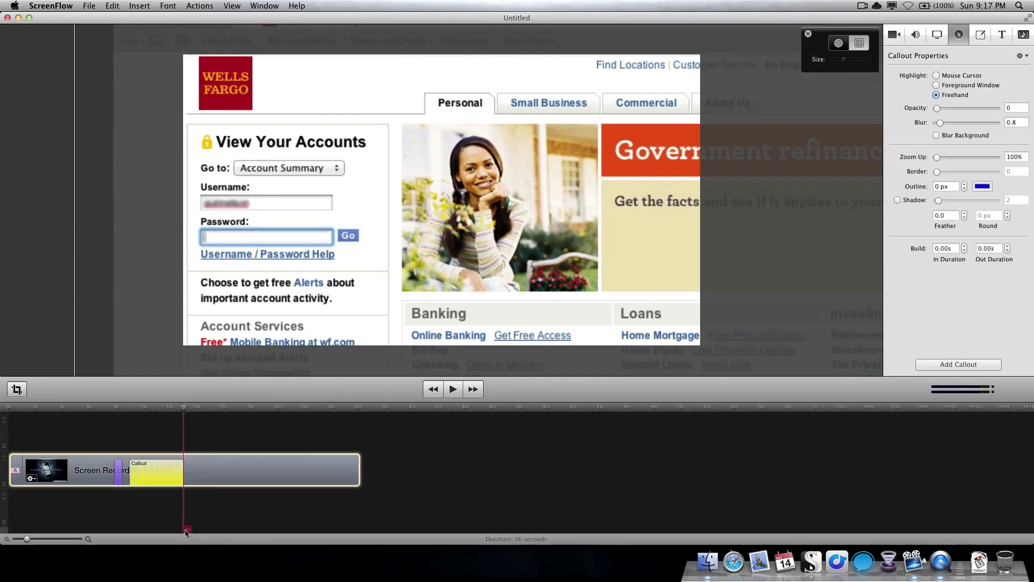
{"action": "left_click_drag", "start_coordinate": [242, 470], "coordinate": [242, 470]}
{"action": "left_click", "coordinate": [217, 513]}
{"action": "left_click", "coordinate": [183, 471]}
{"action": "left_click", "coordinate": [182, 481]}
Stretch the callout's right edge past the login step, out to the current playback point
{"action": "left_click_drag", "start_coordinate": [182, 469], "coordinate": [267, 481]}
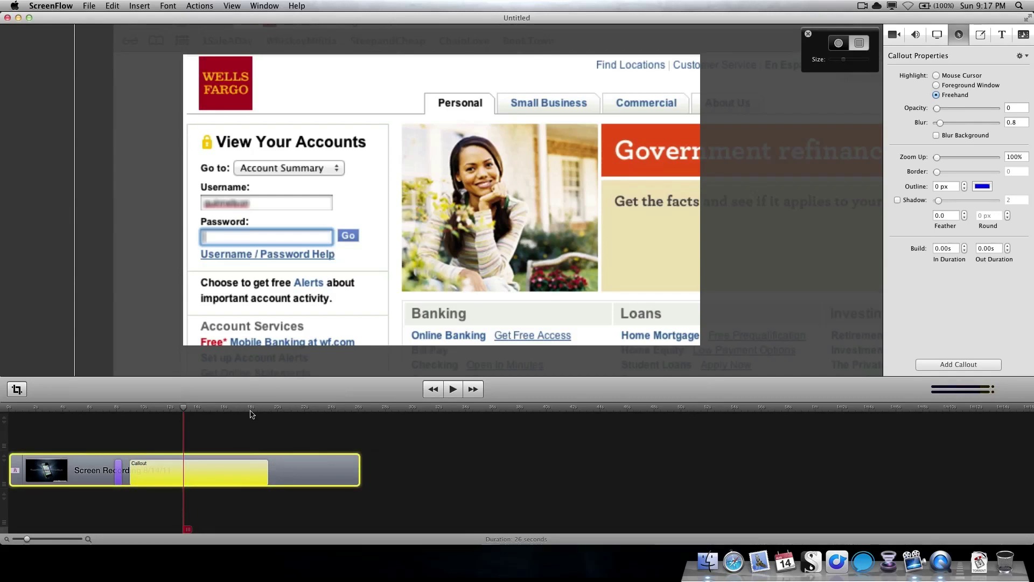
{"action": "left_click", "coordinate": [453, 388]}
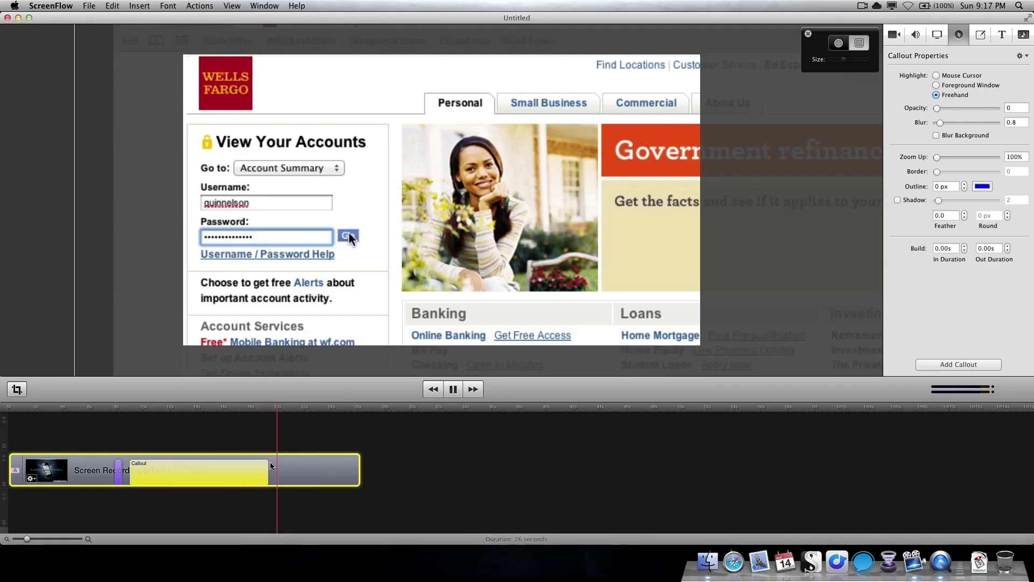
{"action": "key", "text": "space"}
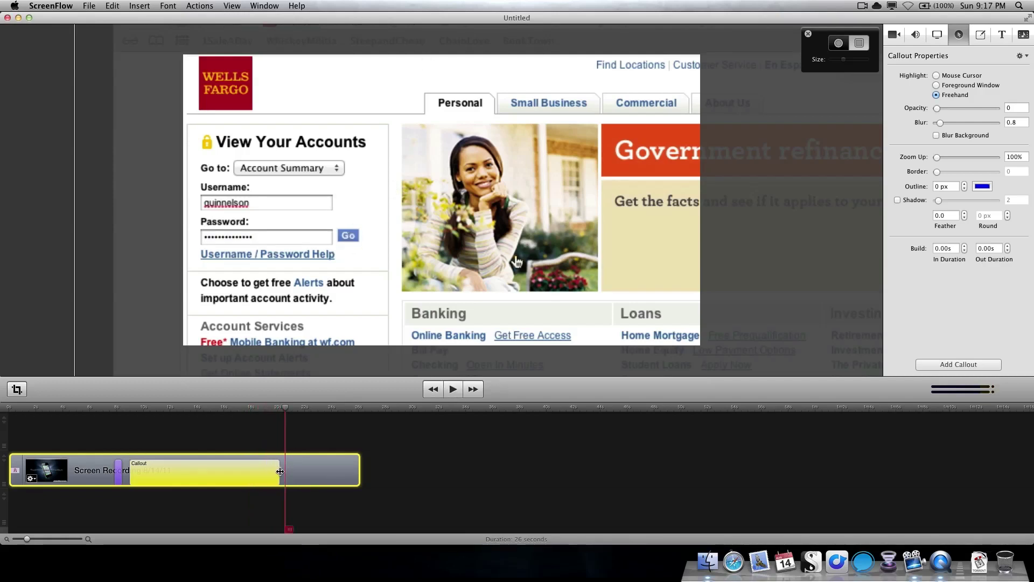
{"action": "left_click_drag", "start_coordinate": [280, 471], "coordinate": [285, 472]}
Move the playhead to the moment right after the password is entered
{"action": "key", "text": "space"}
{"action": "key", "text": "space"}
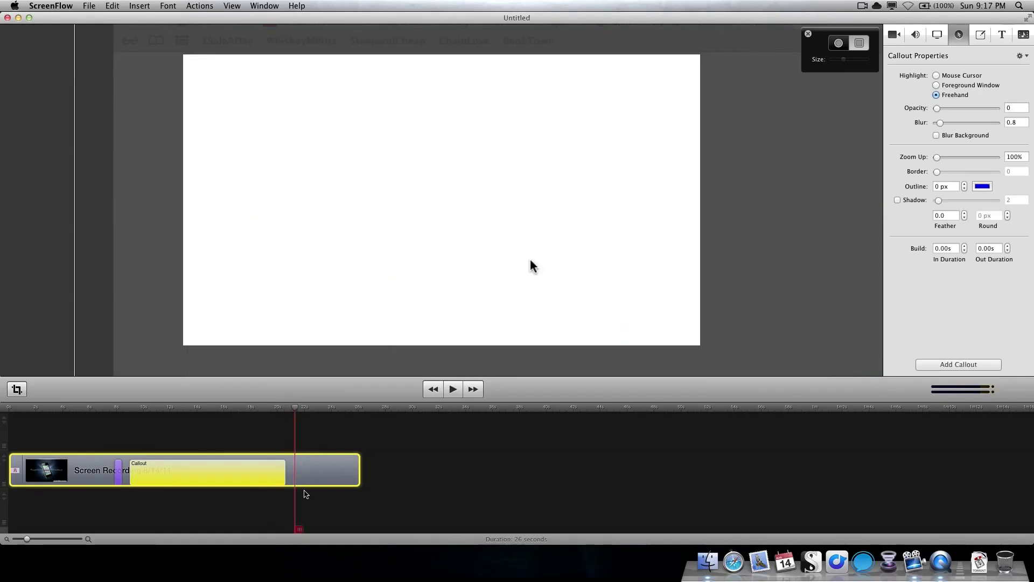
{"action": "left_click_drag", "start_coordinate": [297, 414], "coordinate": [184, 410]}
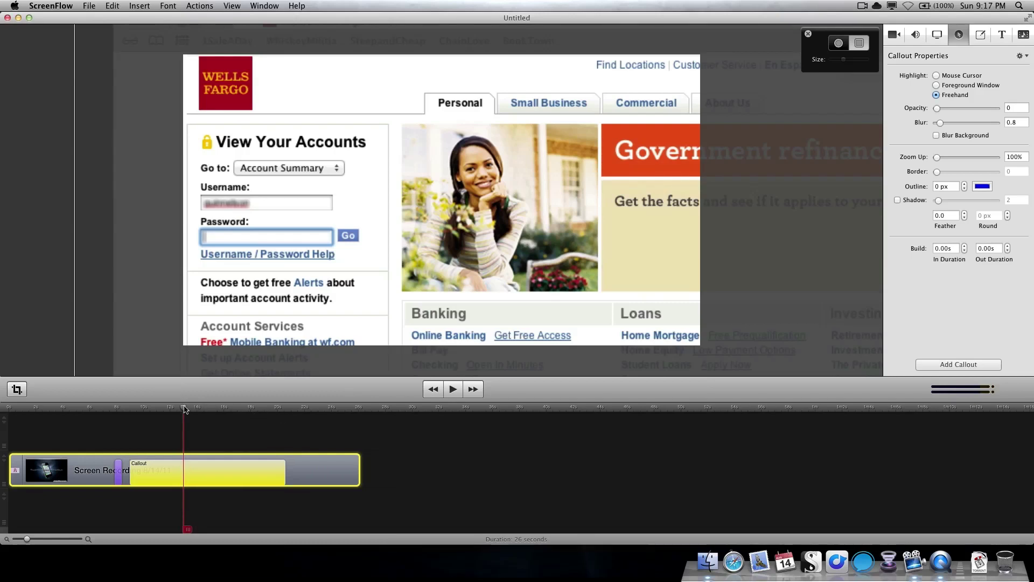
{"action": "left_click", "coordinate": [226, 442]}
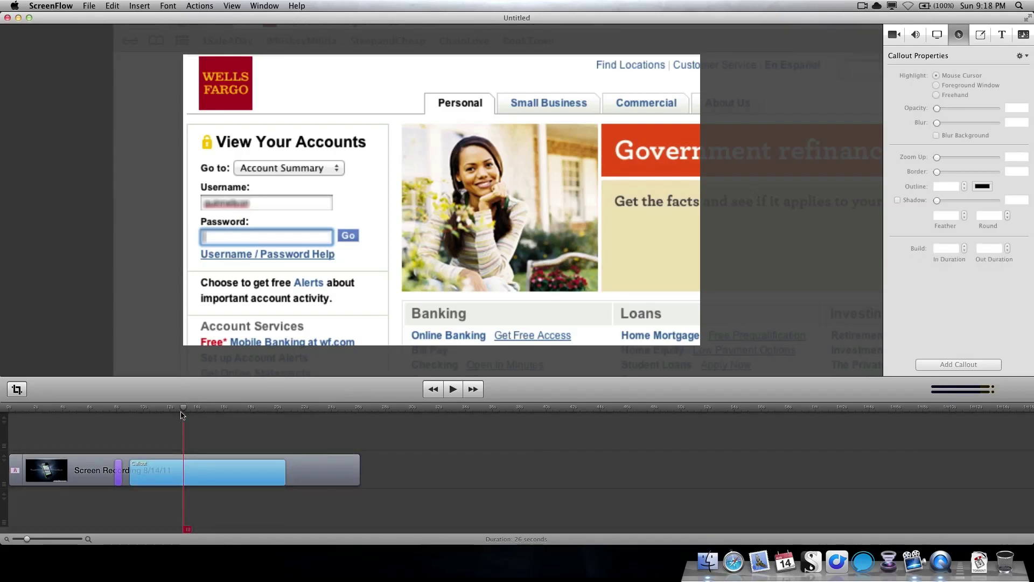
{"action": "left_click_drag", "start_coordinate": [181, 415], "coordinate": [274, 414]}
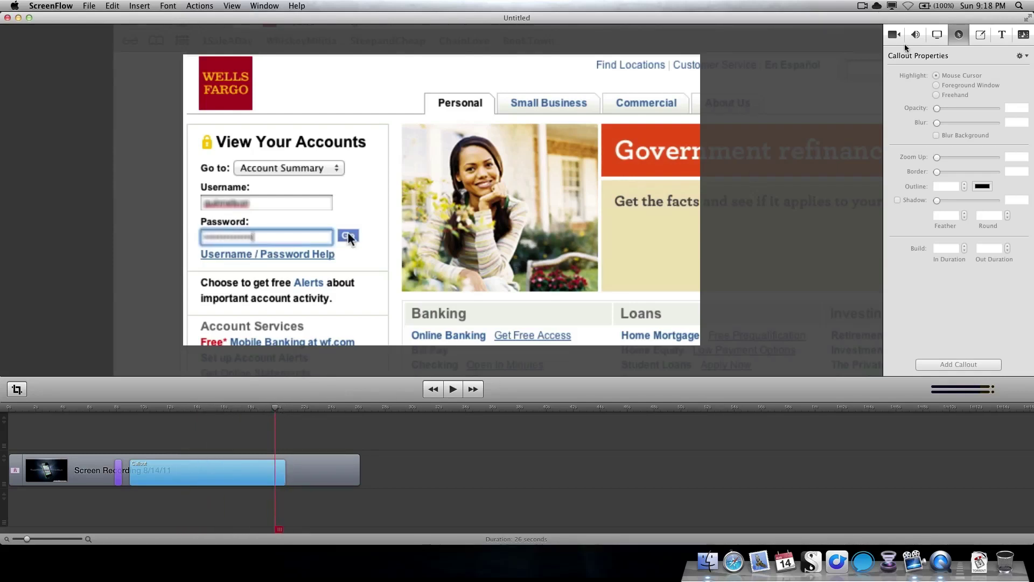
Add a video action there setting Scale to 100% and drag the recording back to fill the canvas
{"action": "left_click", "coordinate": [894, 35]}
{"action": "left_click", "coordinate": [315, 475]}
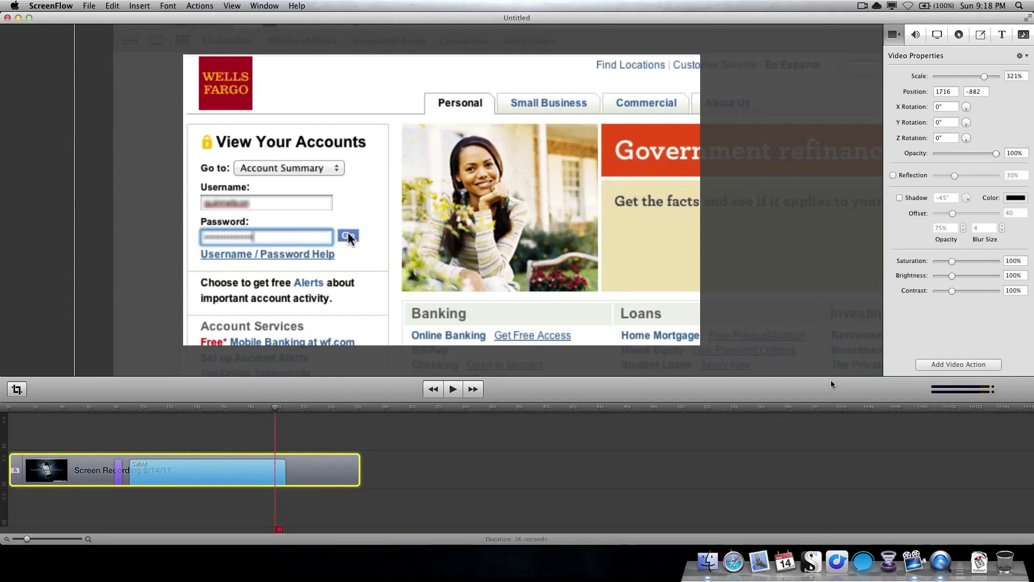
{"action": "left_click", "coordinate": [929, 364]}
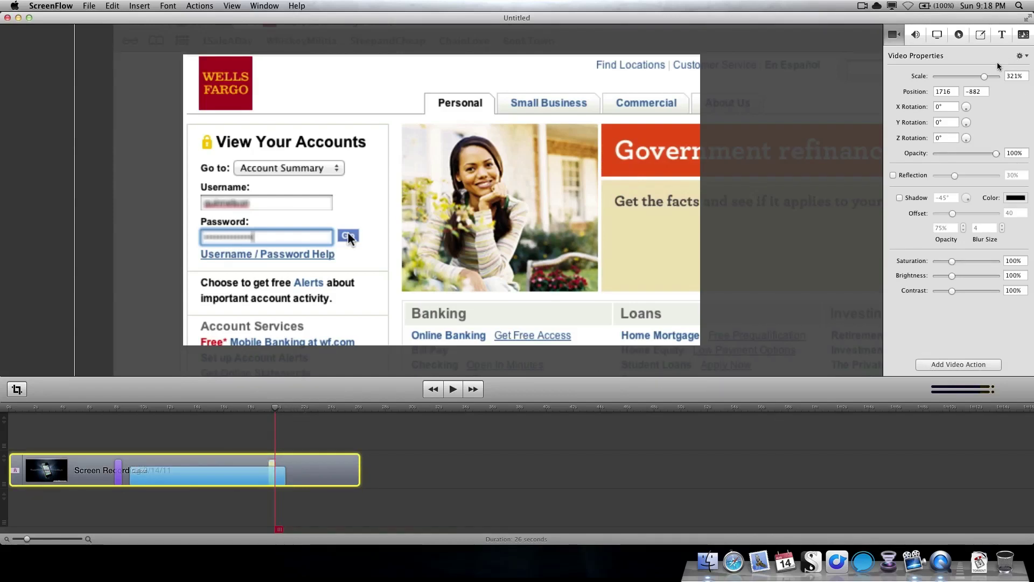
{"action": "left_click_drag", "start_coordinate": [985, 76], "coordinate": [967, 75]}
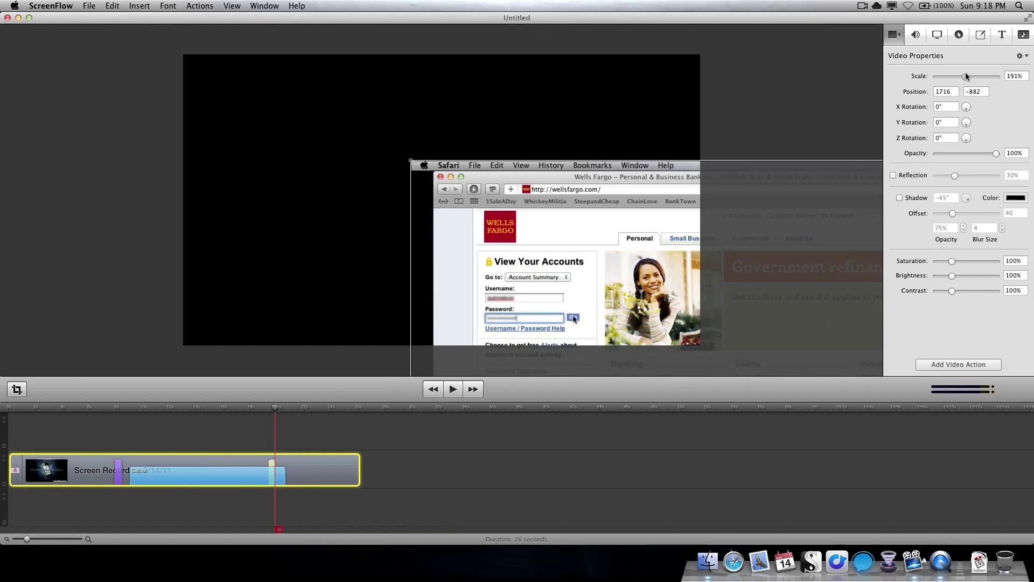
{"action": "left_click", "coordinate": [1013, 76]}
{"action": "type", "text": "100"}
{"action": "key", "text": "Return"}
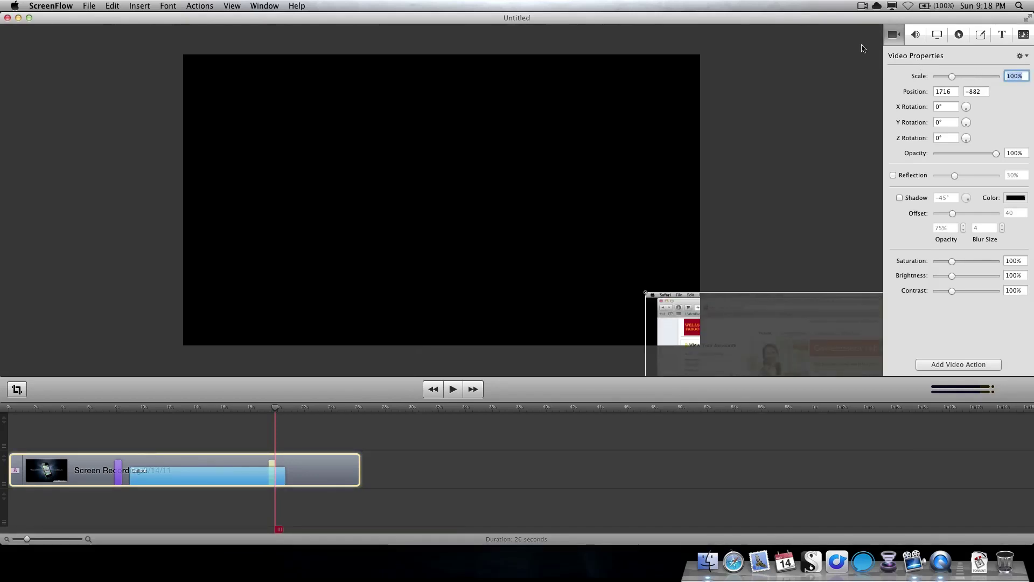
{"action": "mouse_move", "coordinate": [756, 350]}
{"action": "left_mouse_down"}
{"action": "mouse_move", "coordinate": [286, 113]}
{"action": "mouse_move", "coordinate": [300, 118]}
{"action": "left_mouse_up"}
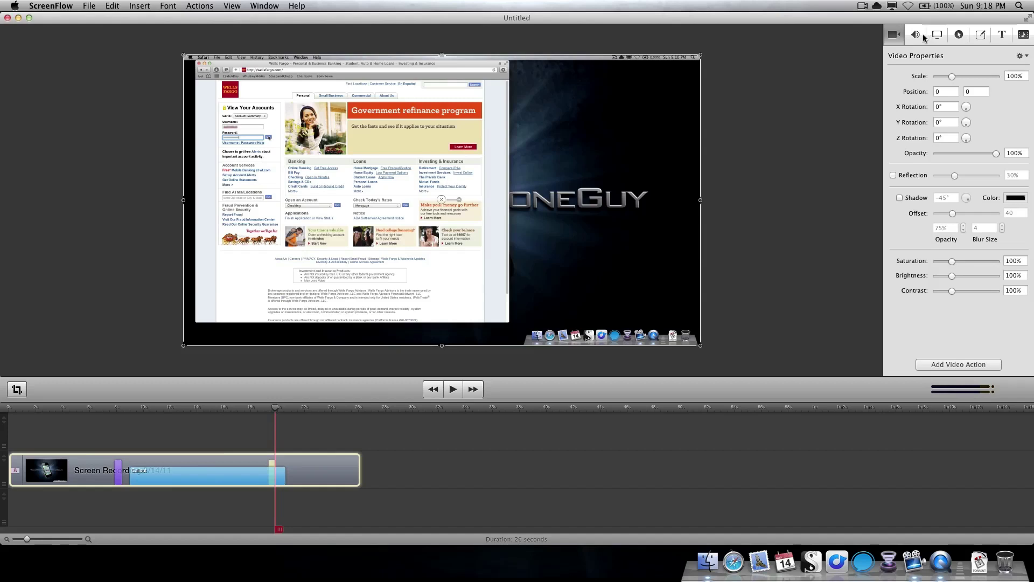
Review the callout settings, nudge the callout action slightly later and preview it
{"action": "left_click", "coordinate": [939, 36]}
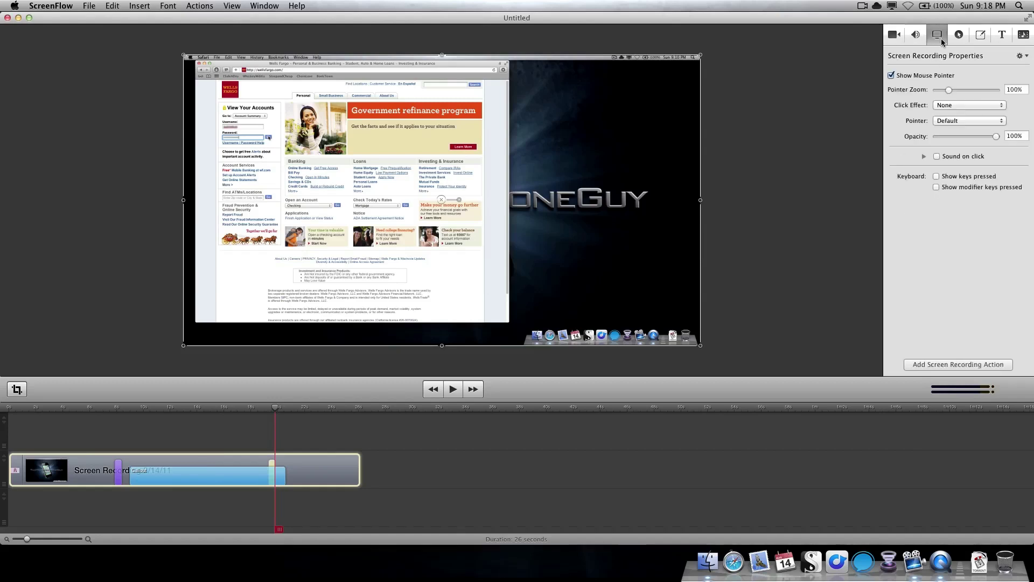
{"action": "left_click", "coordinate": [960, 36]}
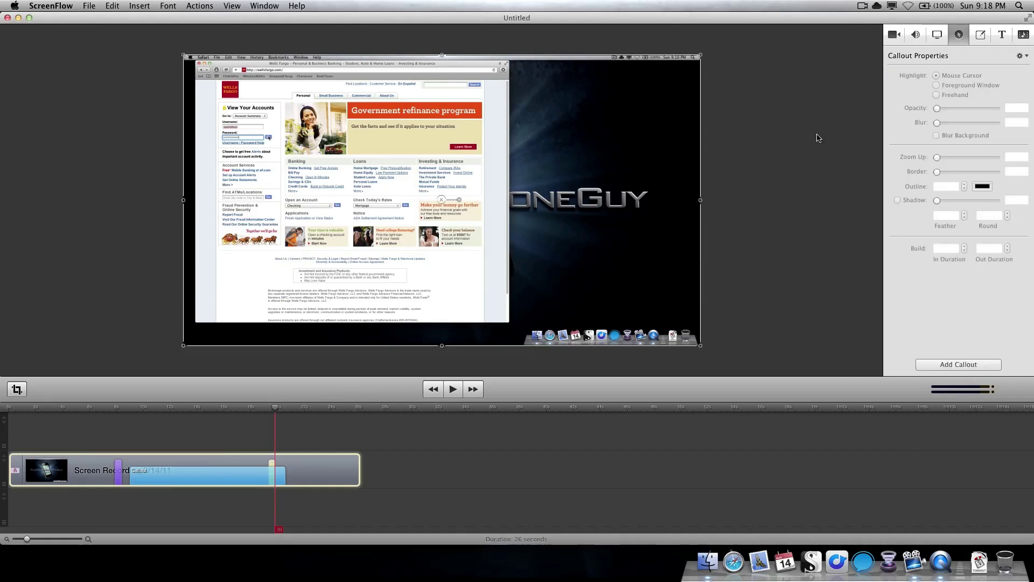
{"action": "left_click", "coordinate": [452, 388]}
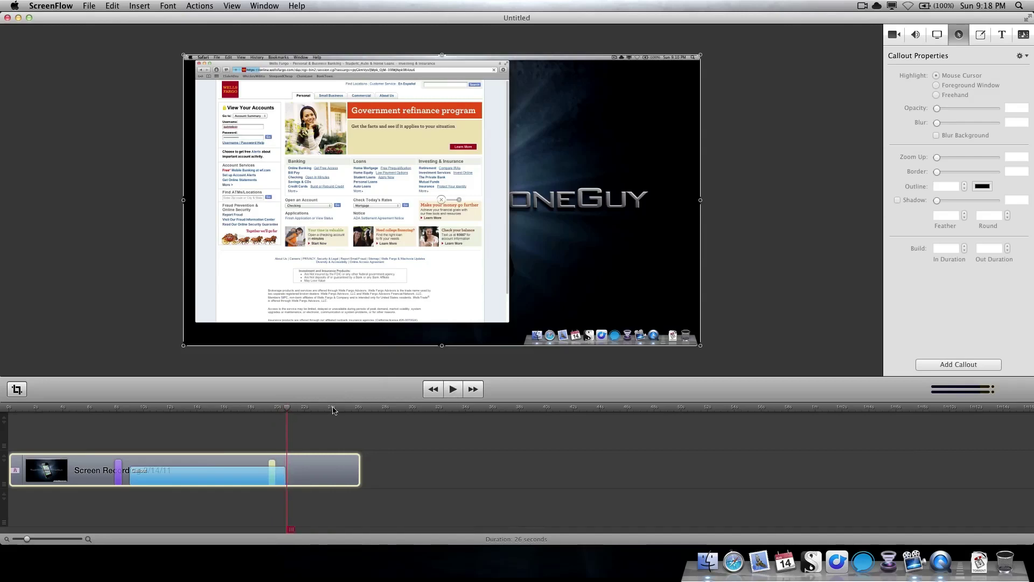
{"action": "left_click_drag", "start_coordinate": [272, 470], "coordinate": [289, 466]}
{"action": "key", "text": "space"}
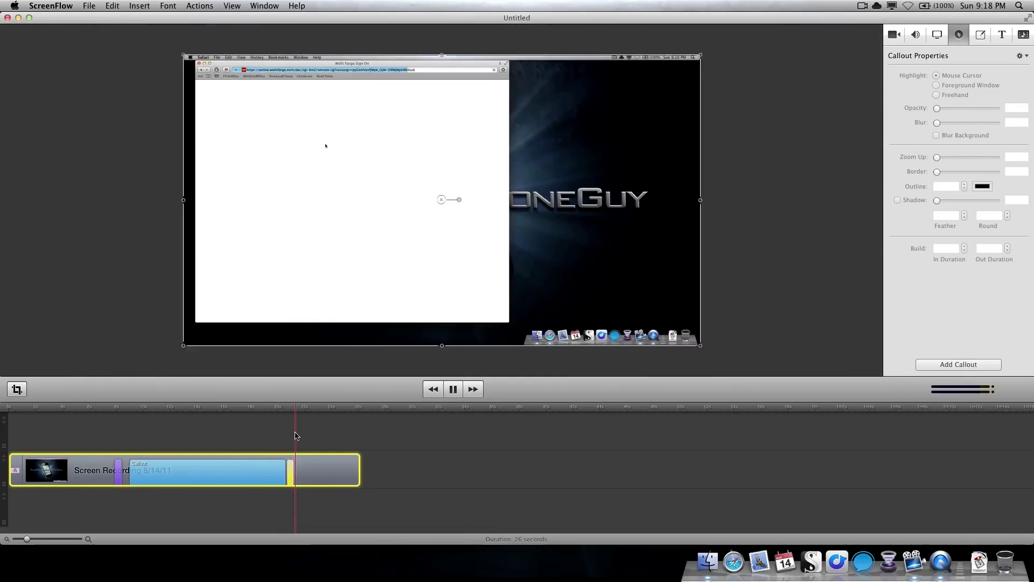
{"action": "key", "text": "space"}
Add a second callout at the playhead highlighting the foreground window, then browse the inspector tabs
{"action": "left_click", "coordinate": [950, 364]}
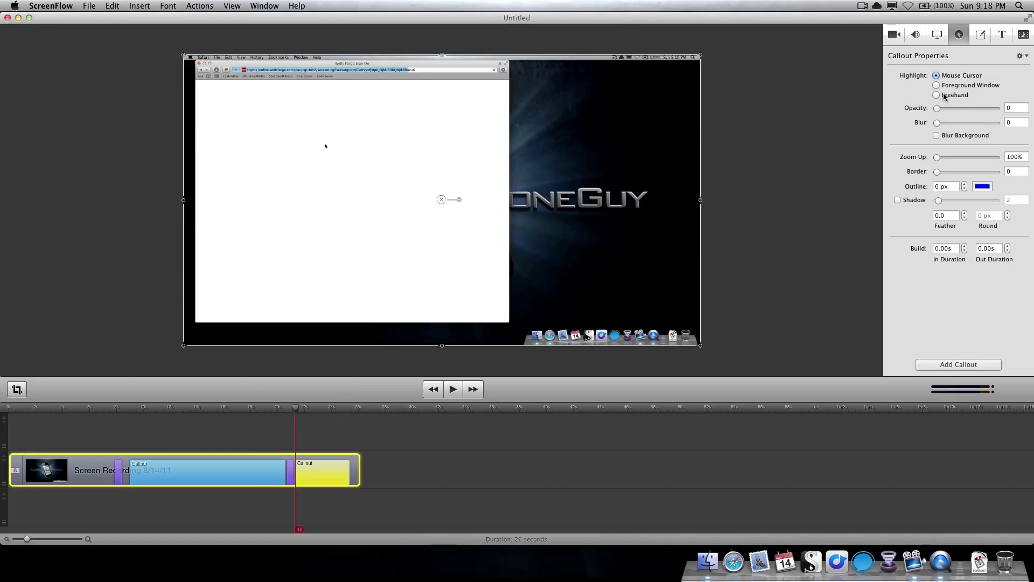
{"action": "mouse_move", "coordinate": [949, 95]}
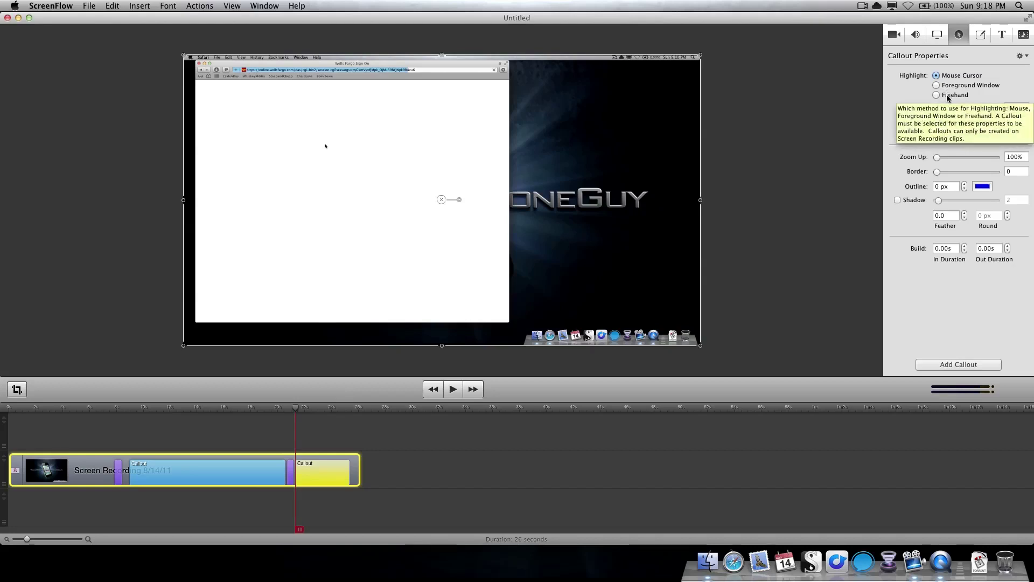
{"action": "left_click", "coordinate": [951, 86]}
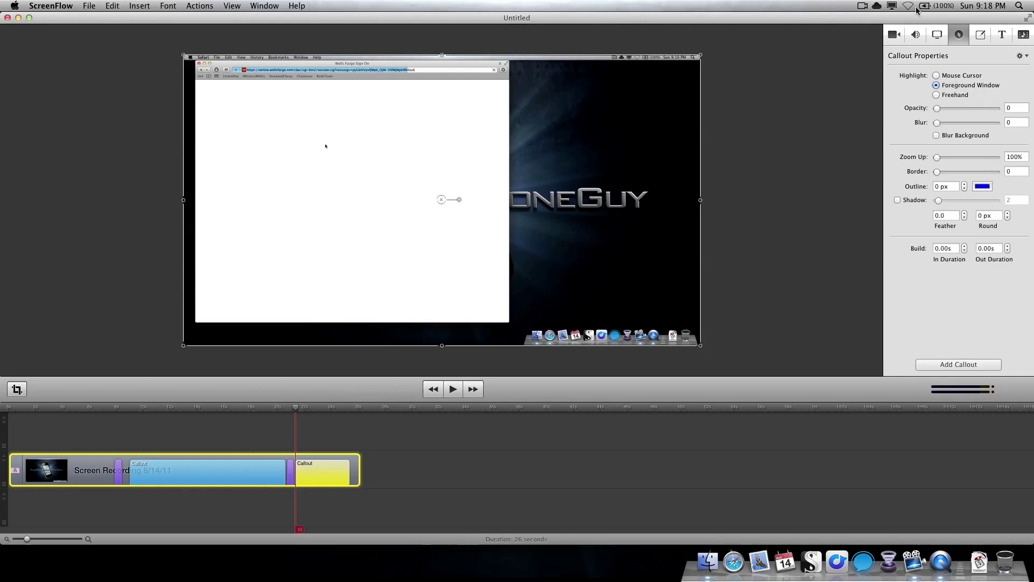
{"action": "left_click", "coordinate": [934, 33]}
{"action": "left_click", "coordinate": [911, 37]}
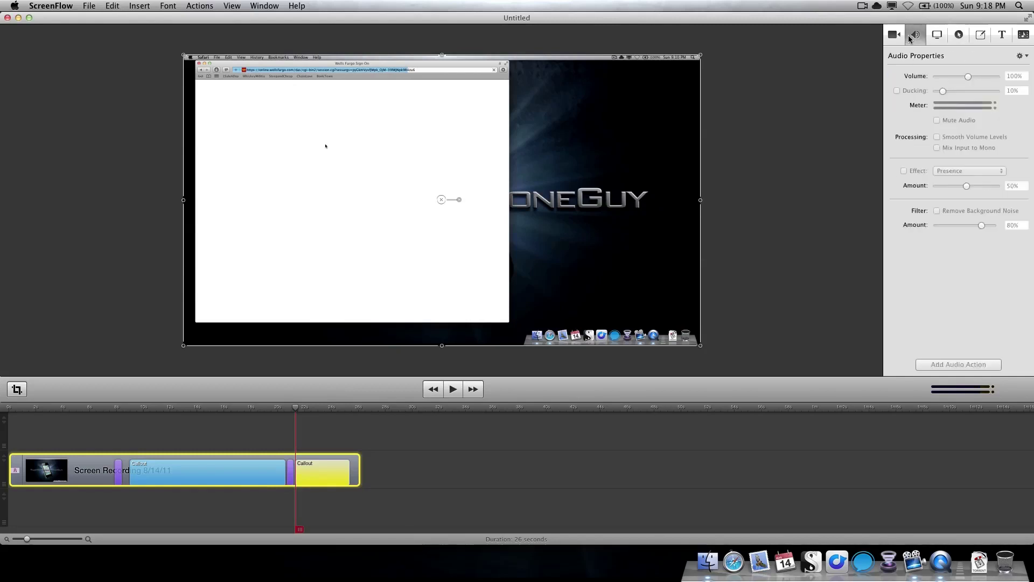
{"action": "left_click", "coordinate": [897, 38]}
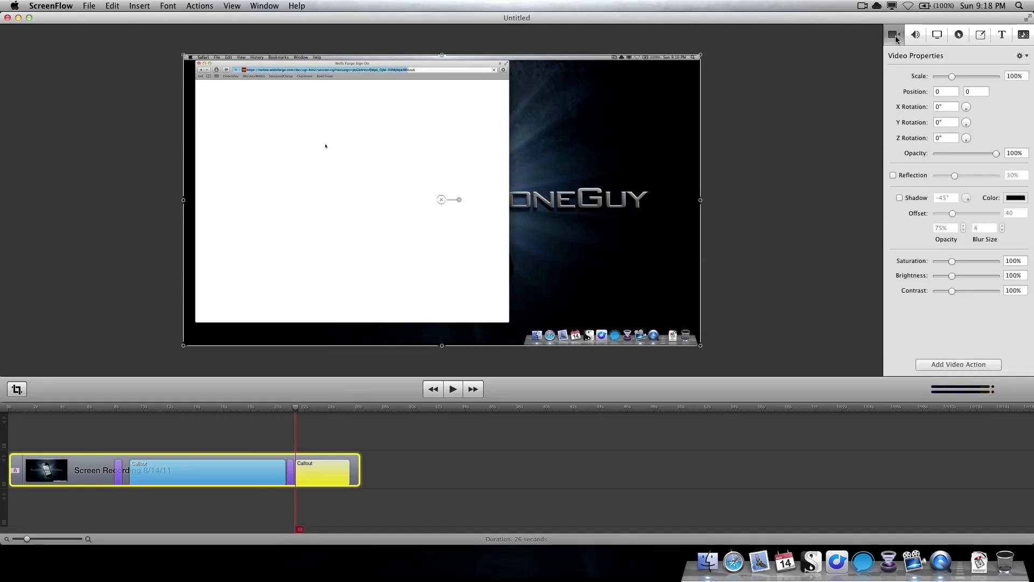
{"action": "left_click", "coordinate": [922, 38]}
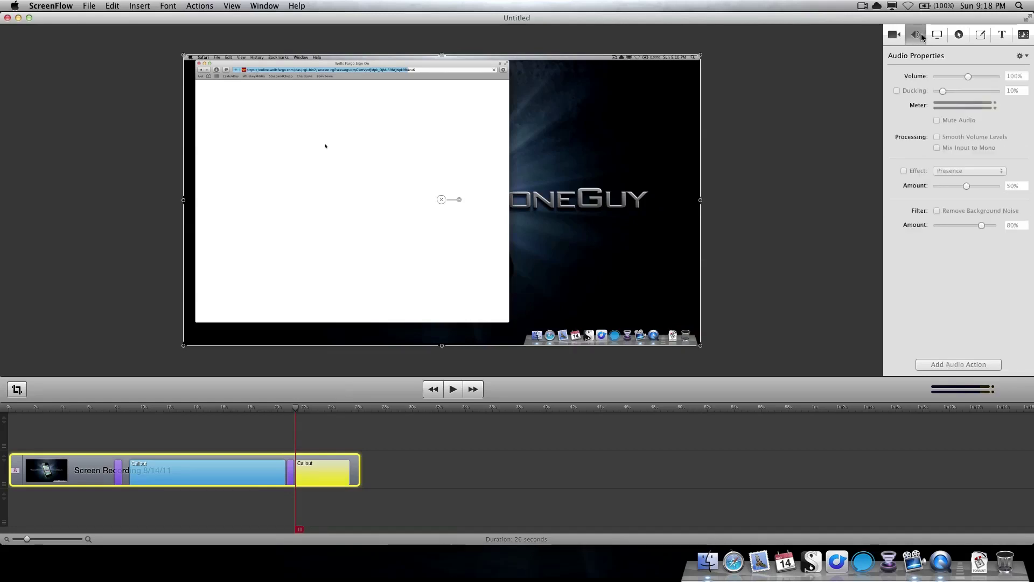
{"action": "left_click", "coordinate": [939, 37]}
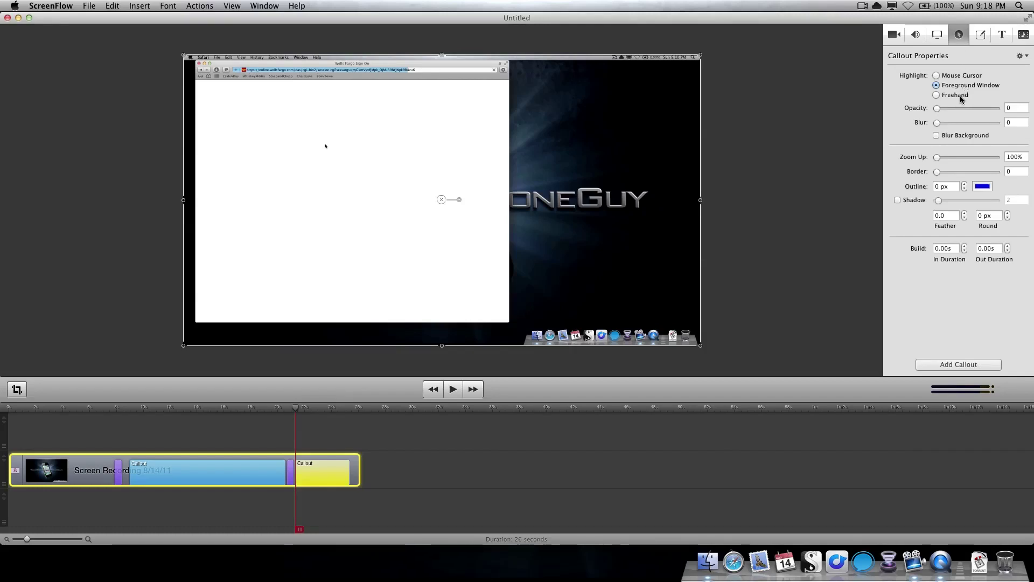
{"action": "mouse_move", "coordinate": [961, 85]}
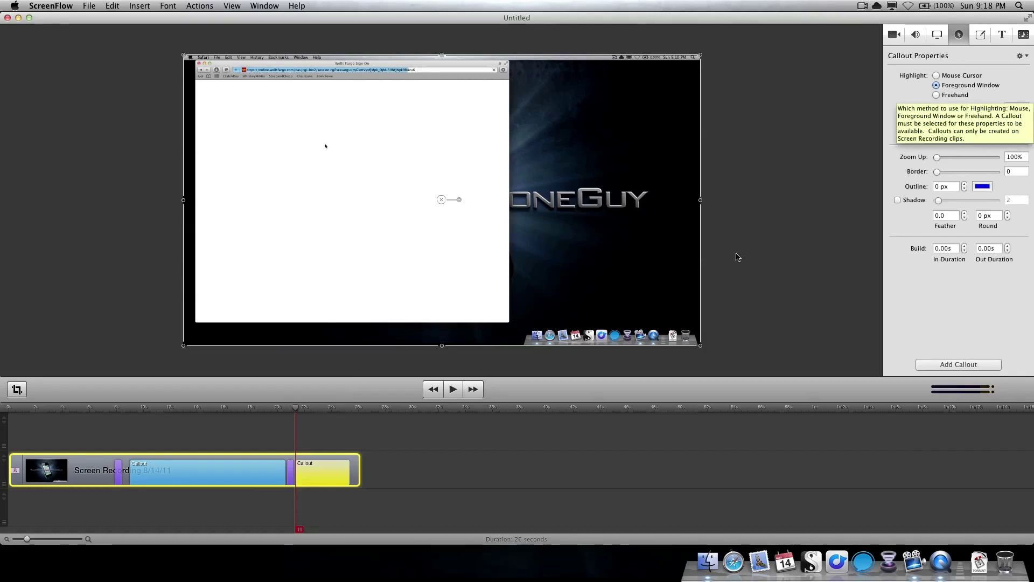
Try darkening everything outside the foreground window during preview, then remove the dimming again
{"action": "key", "text": "space"}
{"action": "key", "text": "space"}
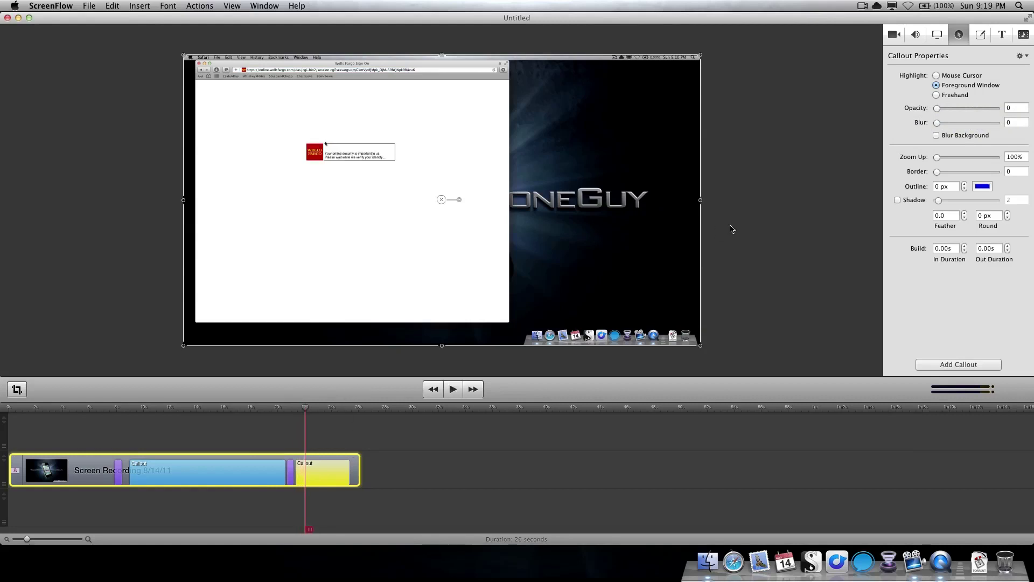
{"action": "left_click", "coordinate": [969, 85]}
{"action": "mouse_move", "coordinate": [937, 109]}
{"action": "left_mouse_down"}
{"action": "mouse_move", "coordinate": [1008, 118]}
{"action": "mouse_move", "coordinate": [978, 115]}
{"action": "left_mouse_up"}
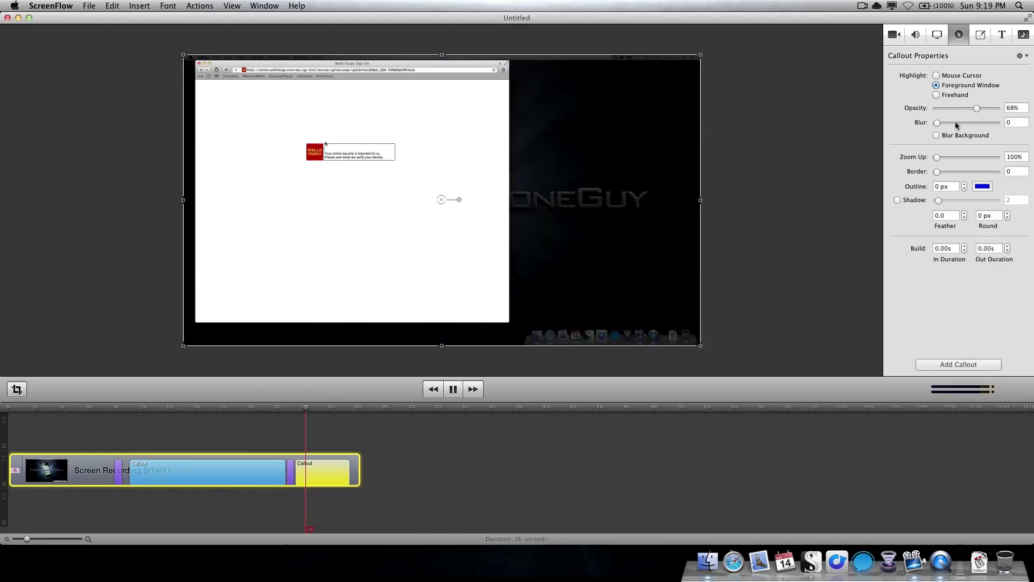
{"action": "key", "text": "space"}
{"action": "left_click", "coordinate": [312, 409]}
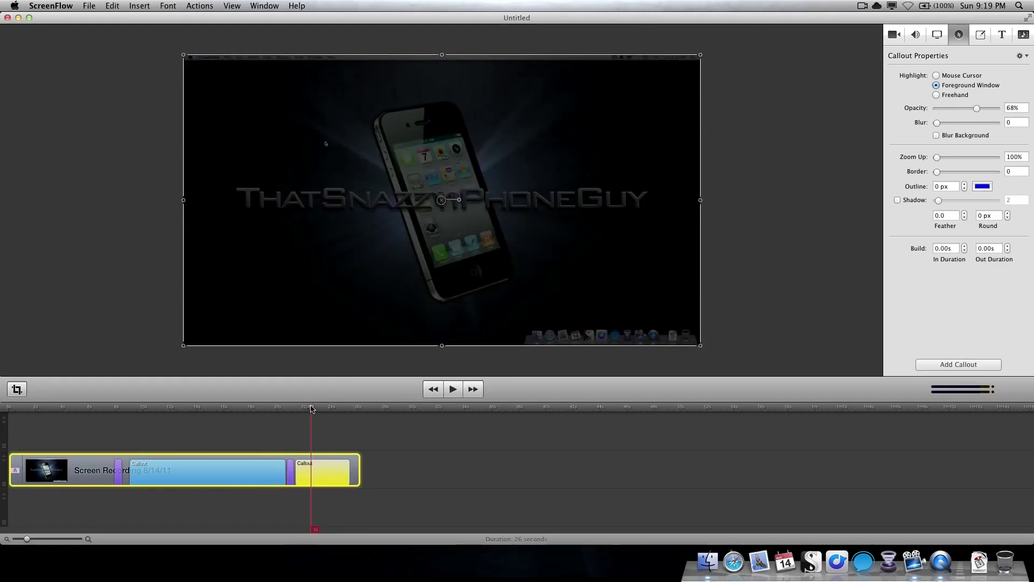
{"action": "mouse_move", "coordinate": [937, 123]}
{"action": "left_mouse_down"}
{"action": "mouse_move", "coordinate": [972, 126]}
{"action": "mouse_move", "coordinate": [936, 126]}
{"action": "left_mouse_up"}
{"action": "key", "text": "space"}
{"action": "key", "text": "space"}
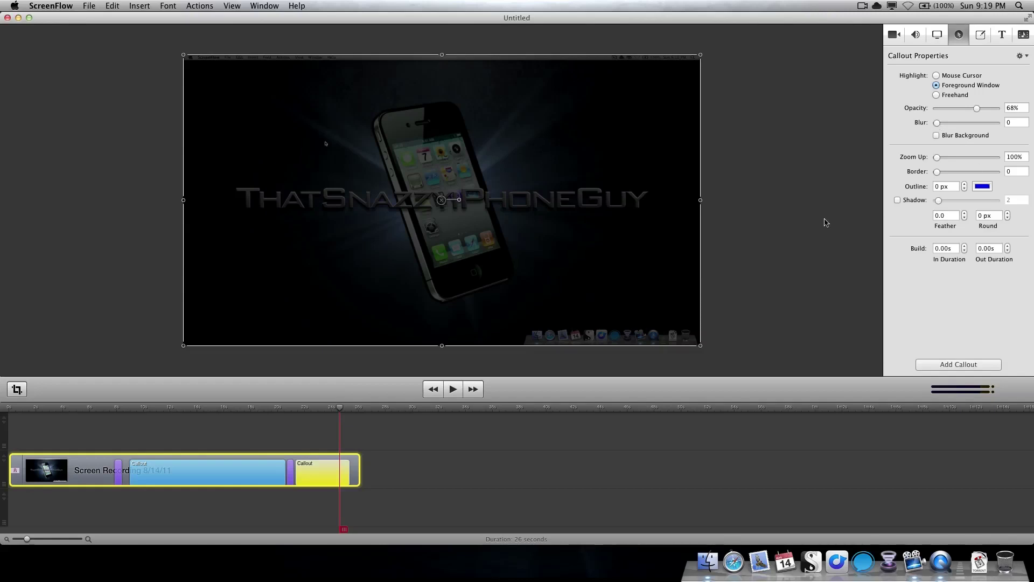
{"action": "left_click_drag", "start_coordinate": [977, 112], "coordinate": [936, 110]}
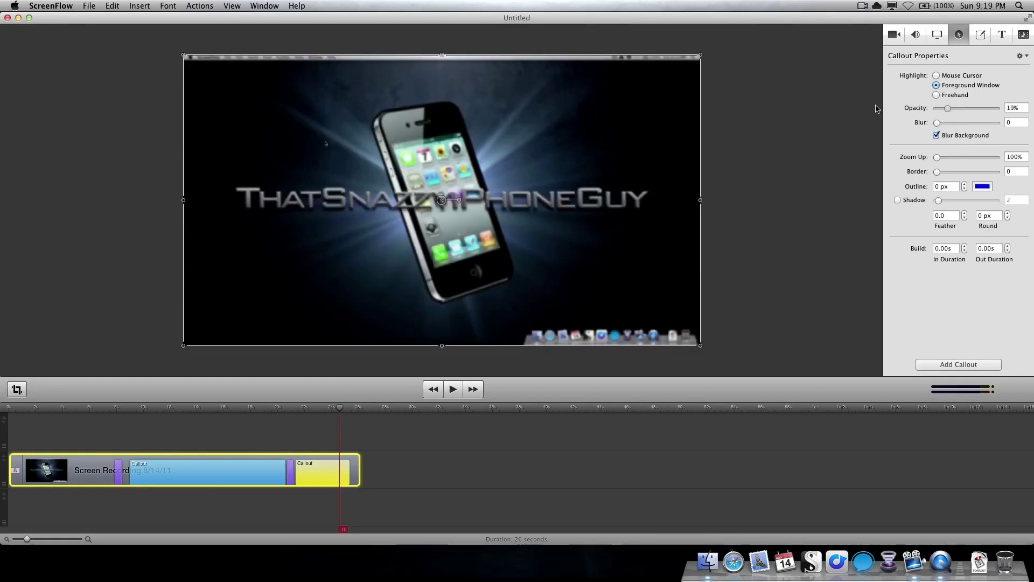
Replay the section and trim the new callout to end near the playhead, about 1.6 seconds long
{"action": "left_click", "coordinate": [282, 409]}
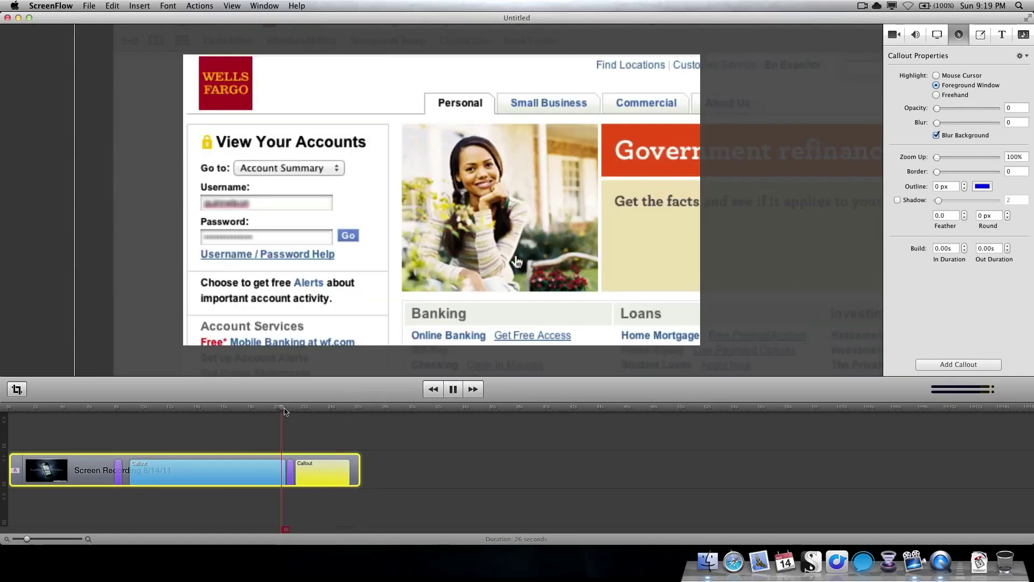
{"action": "key", "text": "space"}
{"action": "key", "text": "space"}
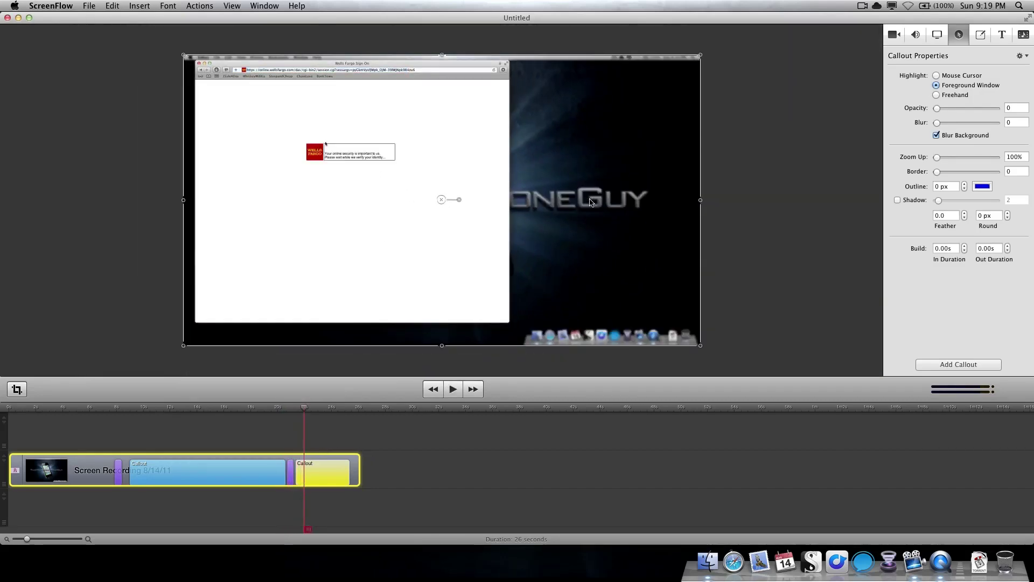
{"action": "key", "text": "space"}
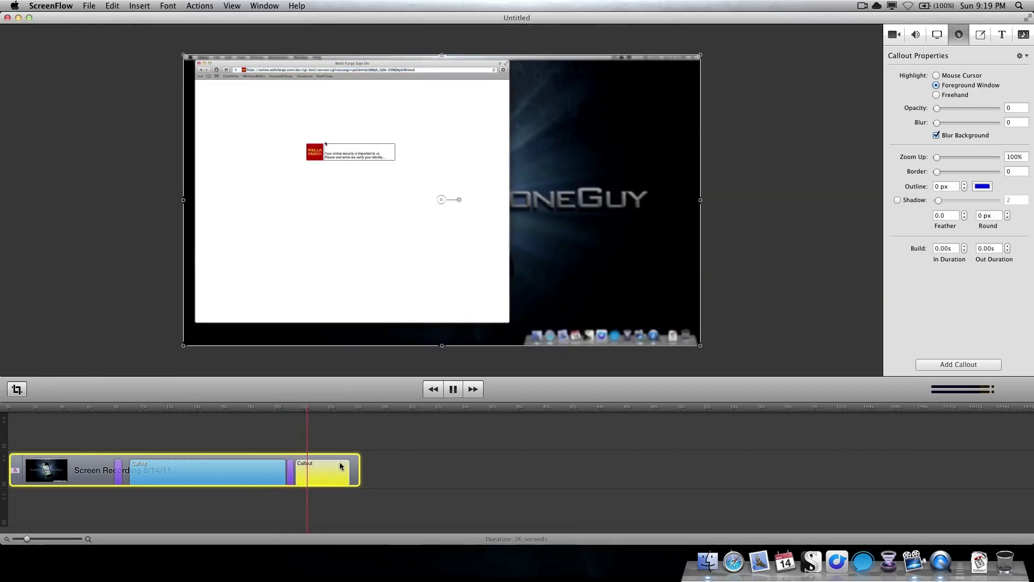
{"action": "key", "text": "space"}
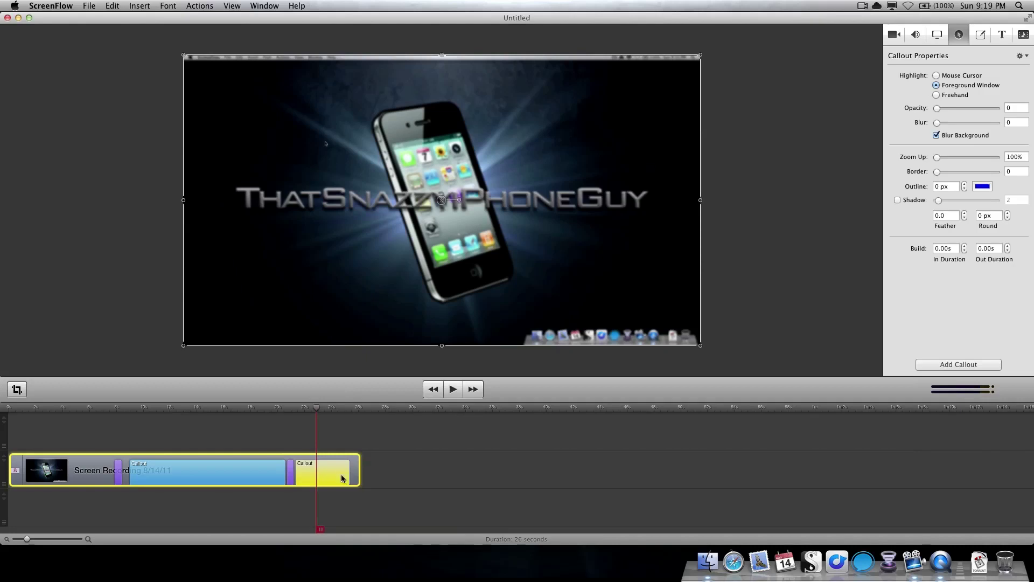
{"action": "left_click_drag", "start_coordinate": [347, 468], "coordinate": [318, 470]}
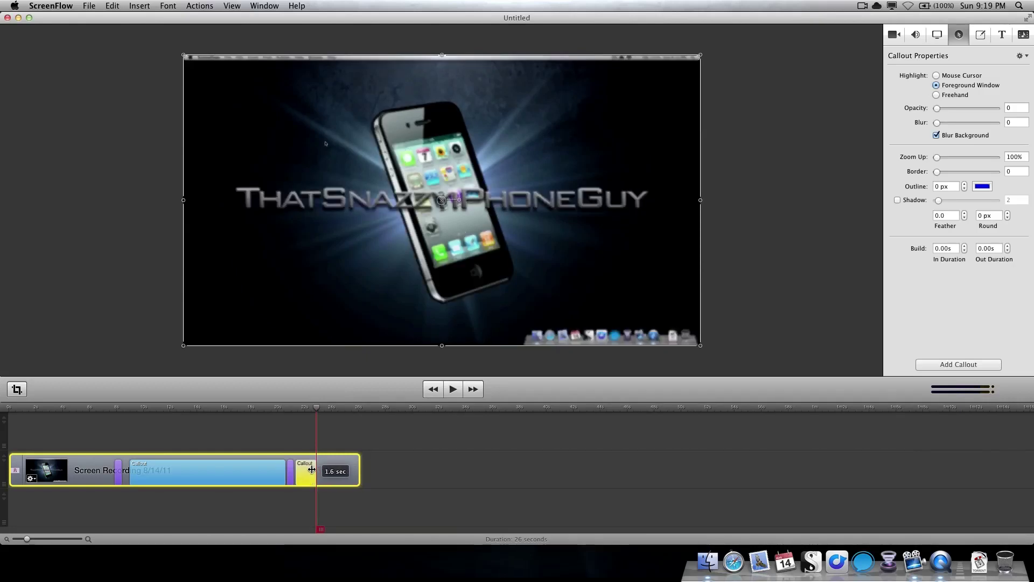
{"action": "left_click_drag", "start_coordinate": [311, 471], "coordinate": [312, 471]}
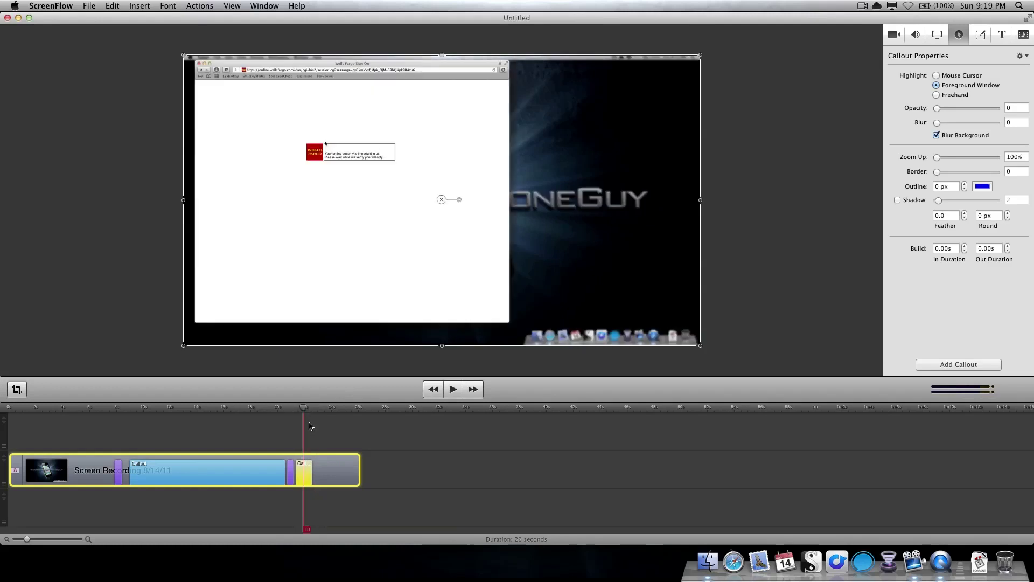
{"action": "key", "text": "space"}
{"action": "key", "text": "space"}
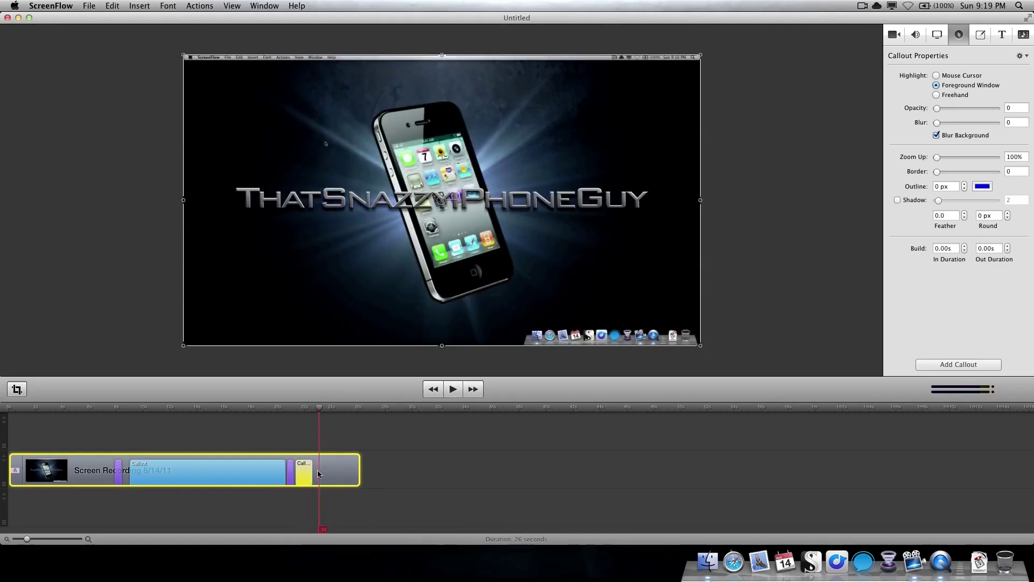
{"action": "right_click", "coordinate": [318, 475]}
{"action": "left_click", "coordinate": [304, 466]}
{"action": "left_click", "coordinate": [340, 450]}
{"action": "left_click_drag", "start_coordinate": [292, 408], "coordinate": [245, 408]}
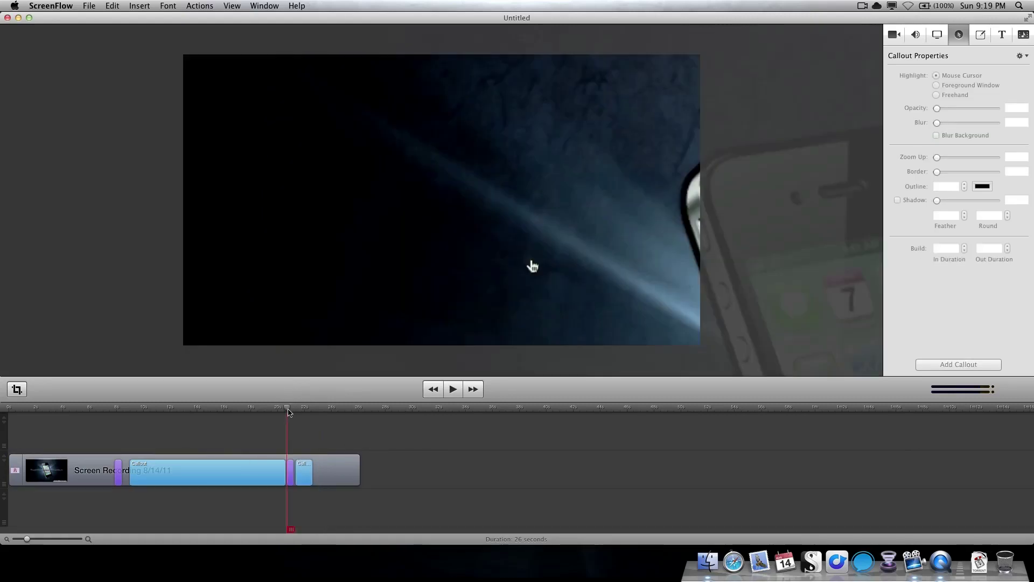
{"action": "left_click", "coordinate": [69, 410]}
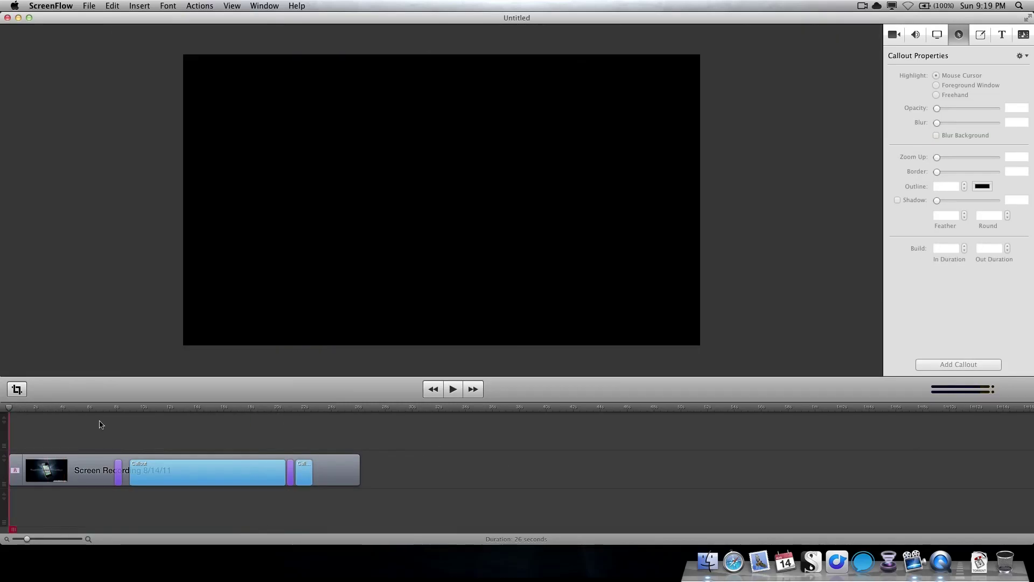
{"action": "key", "text": "space"}
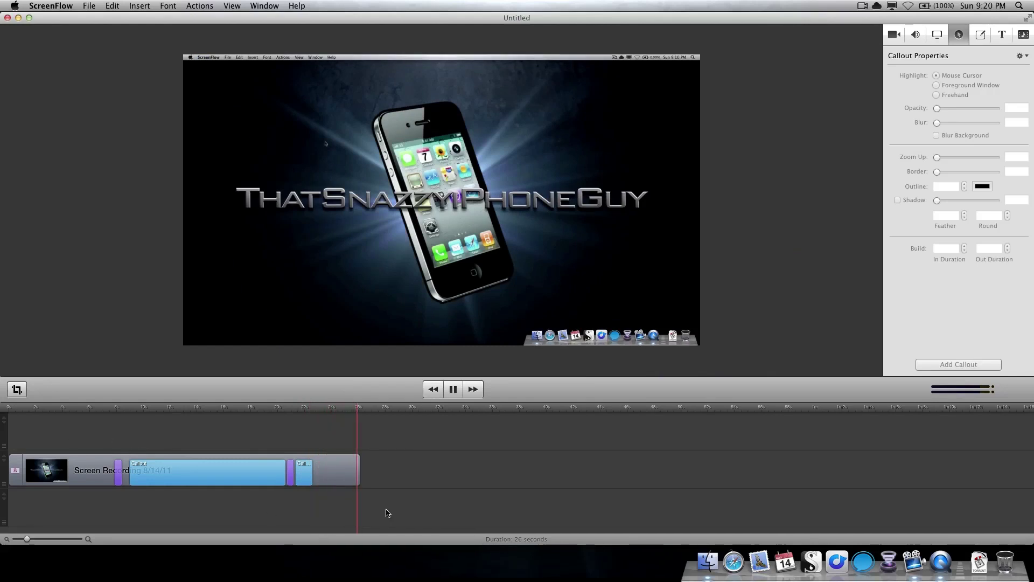
Add an ending transition to the recording clip, pick its style, and preview it
{"action": "right_click", "coordinate": [347, 471]}
{"action": "left_click", "coordinate": [383, 517]}
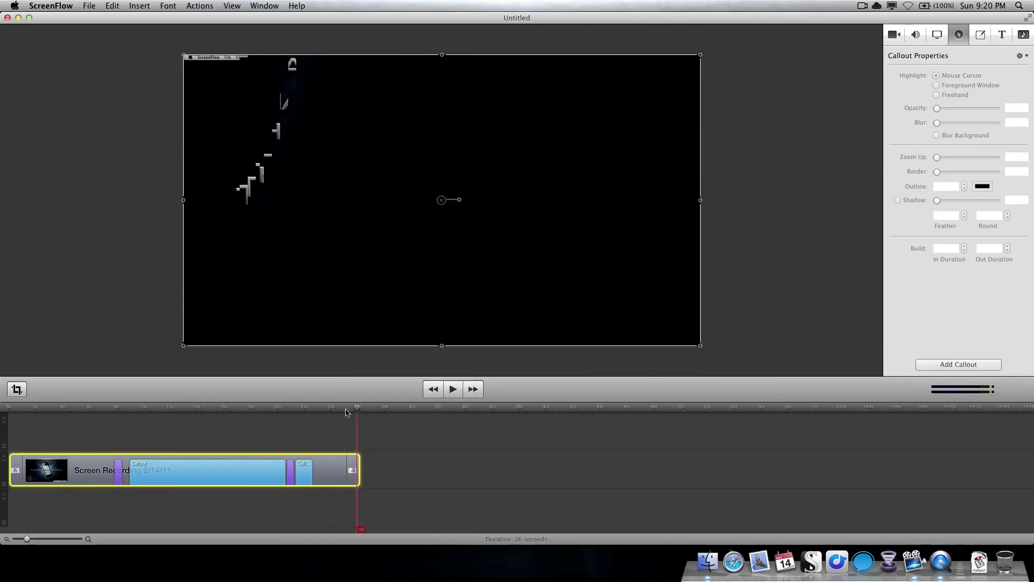
{"action": "key", "text": "space"}
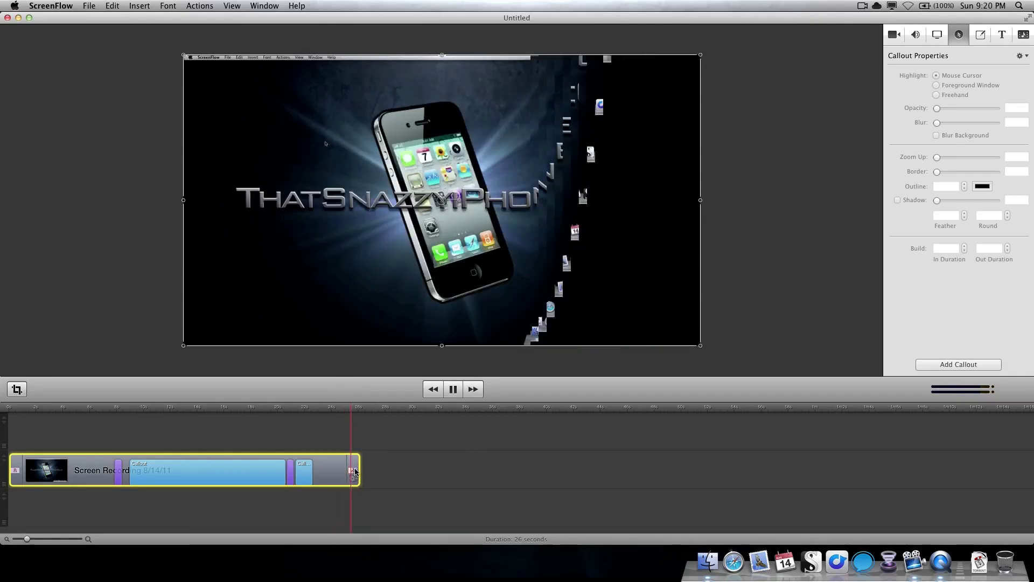
{"action": "right_click", "coordinate": [355, 472]}
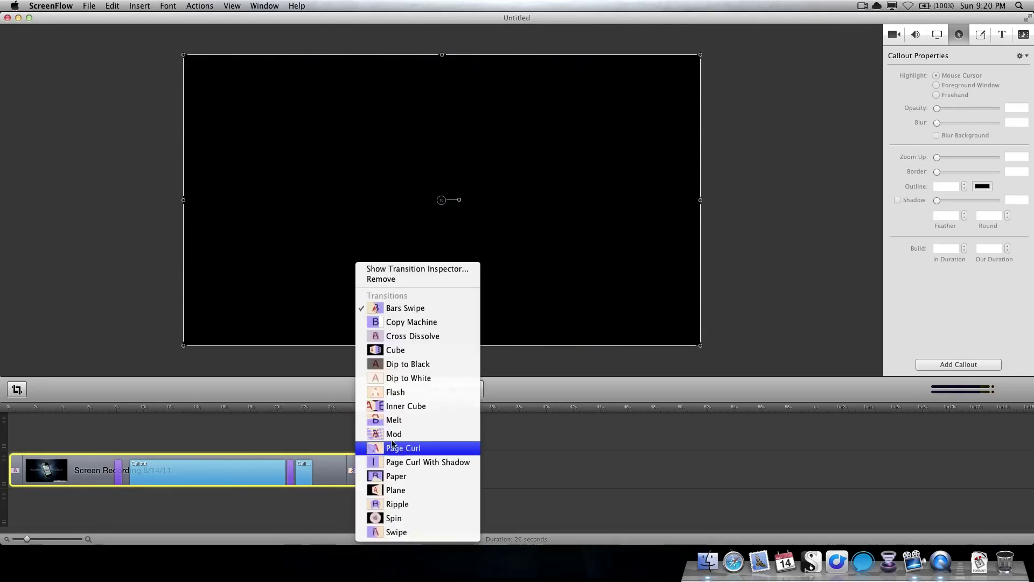
{"action": "left_click", "coordinate": [373, 419]}
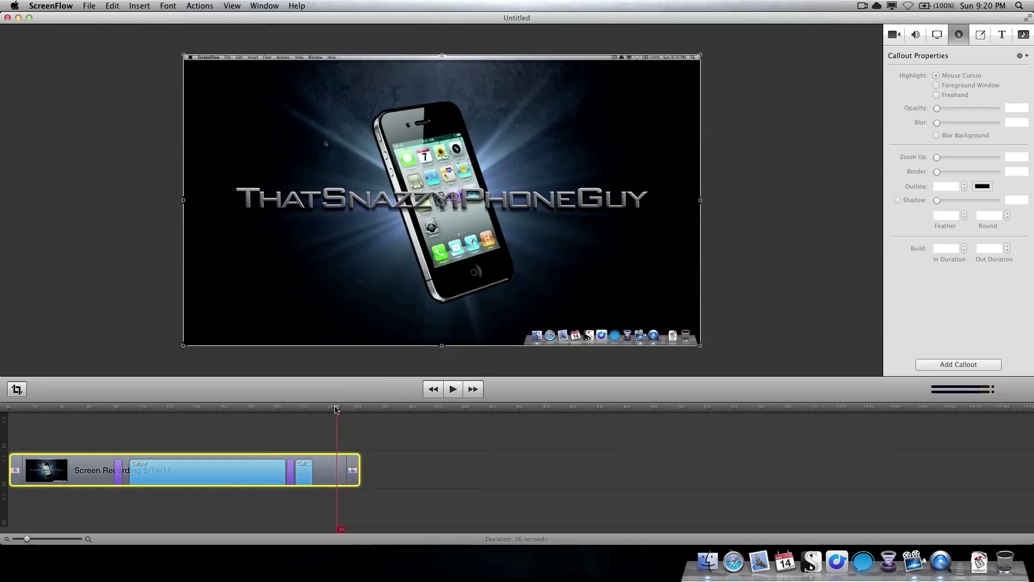
{"action": "key", "text": "space"}
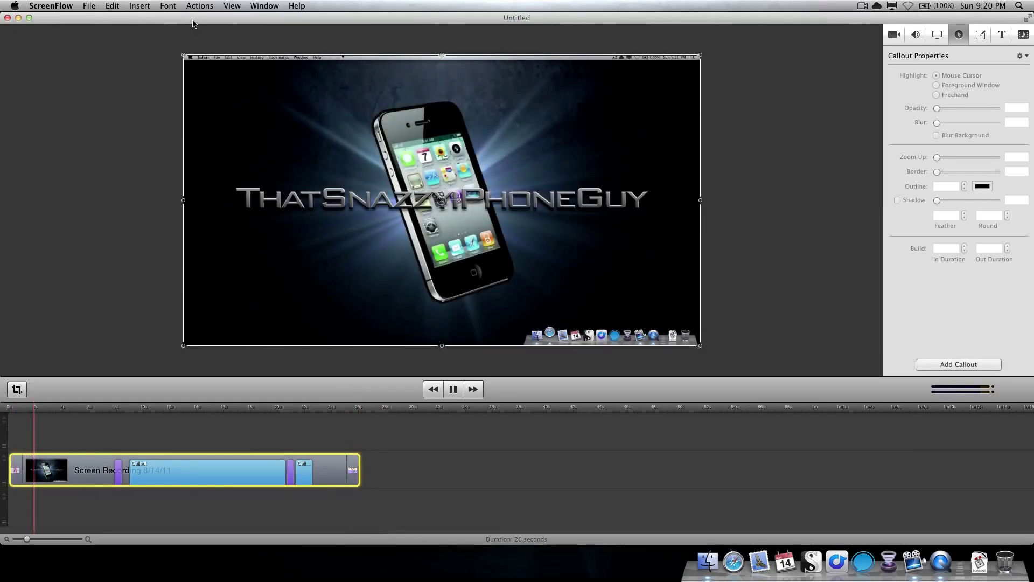
Browse the Annotations, Text and Media Library inspectors, deselect the clip, and look through the Actions menu
{"action": "key", "text": "space"}
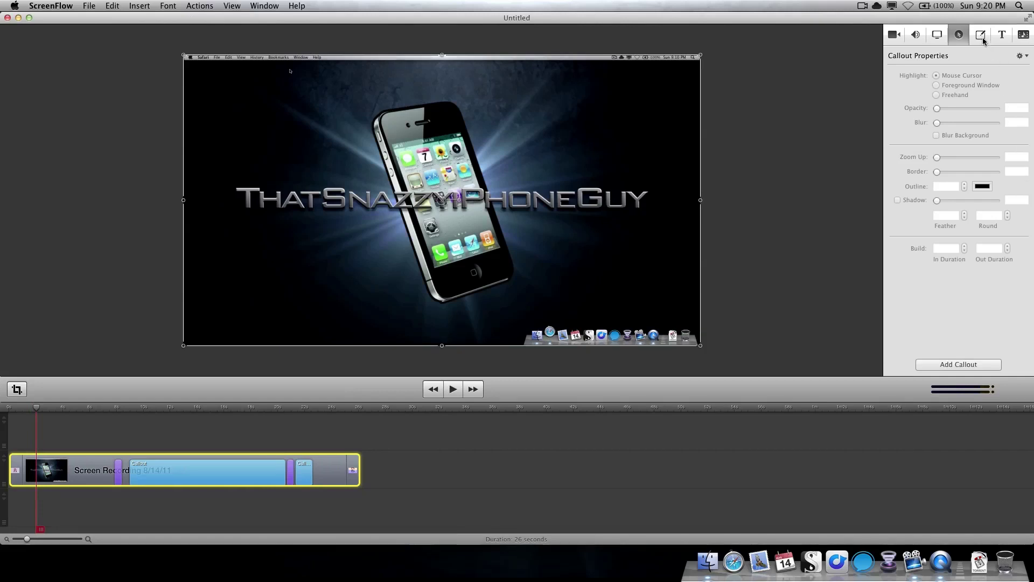
{"action": "left_click", "coordinate": [980, 34]}
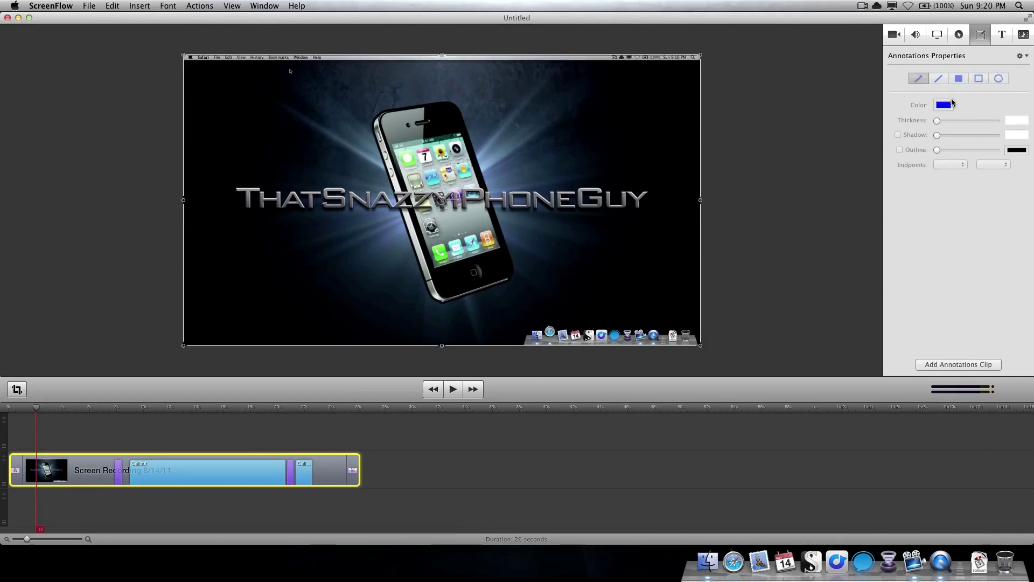
{"action": "left_click", "coordinate": [1000, 35]}
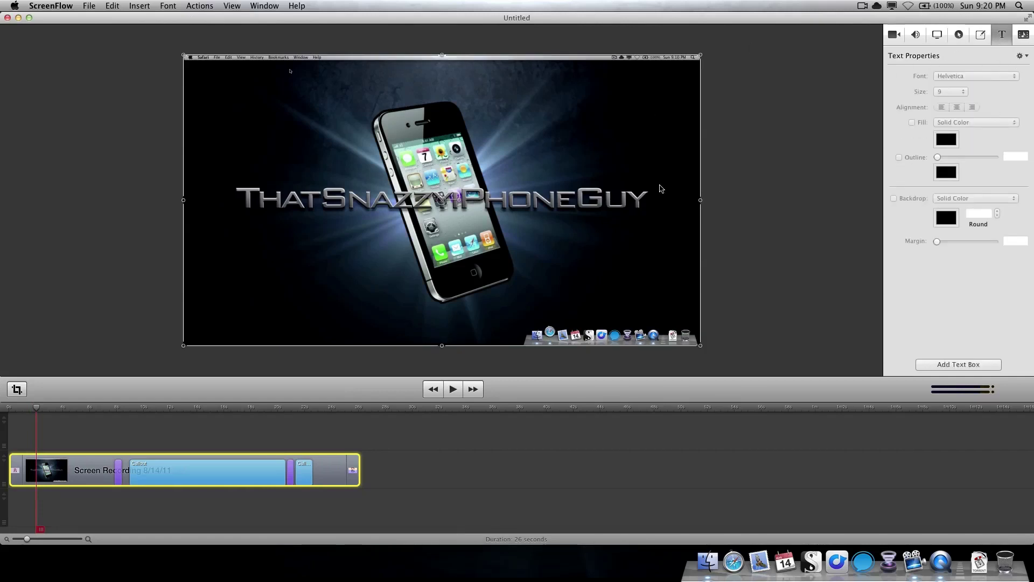
{"action": "left_click", "coordinate": [1023, 35]}
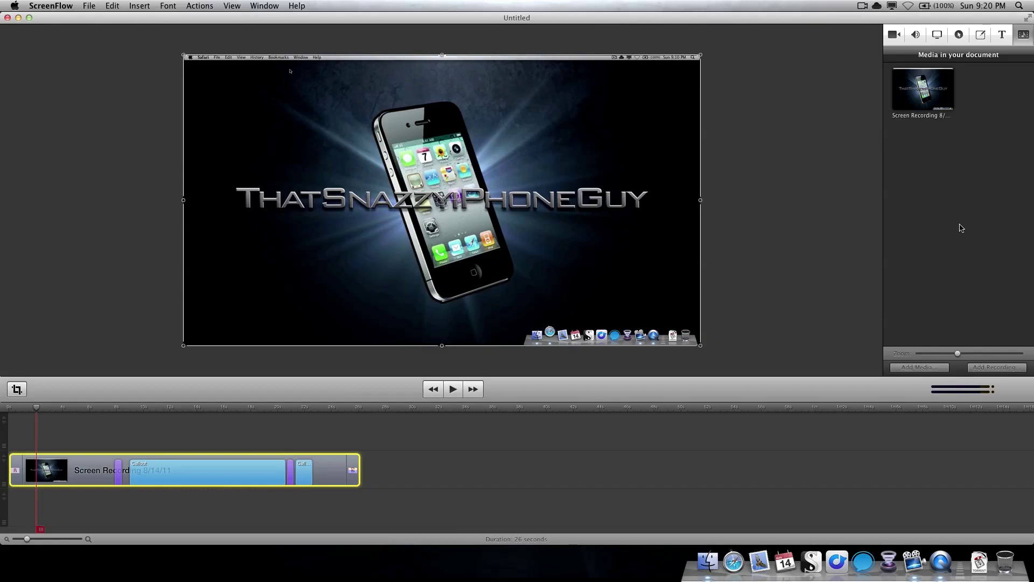
{"action": "left_click", "coordinate": [545, 429]}
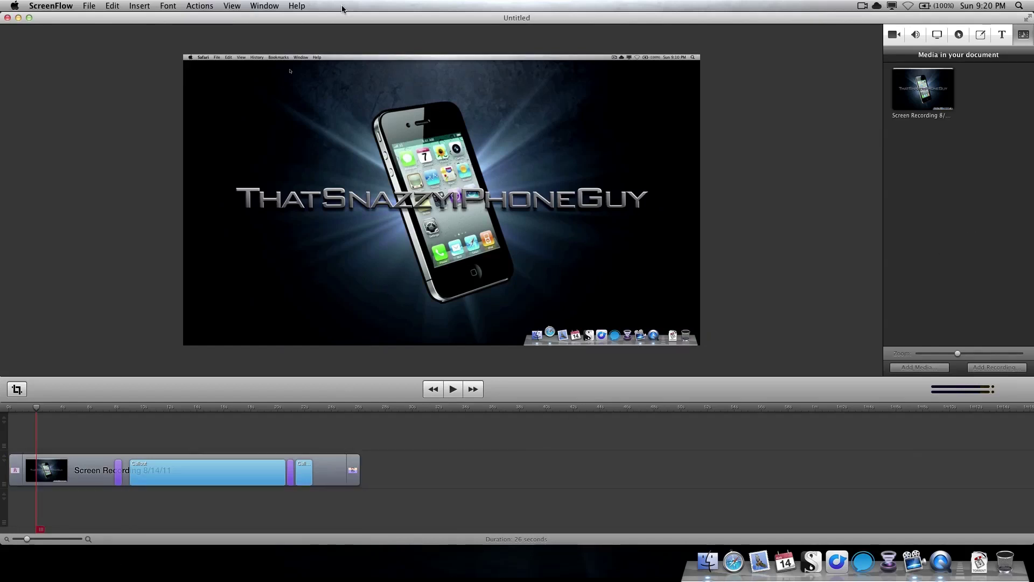
{"action": "left_click", "coordinate": [200, 6]}
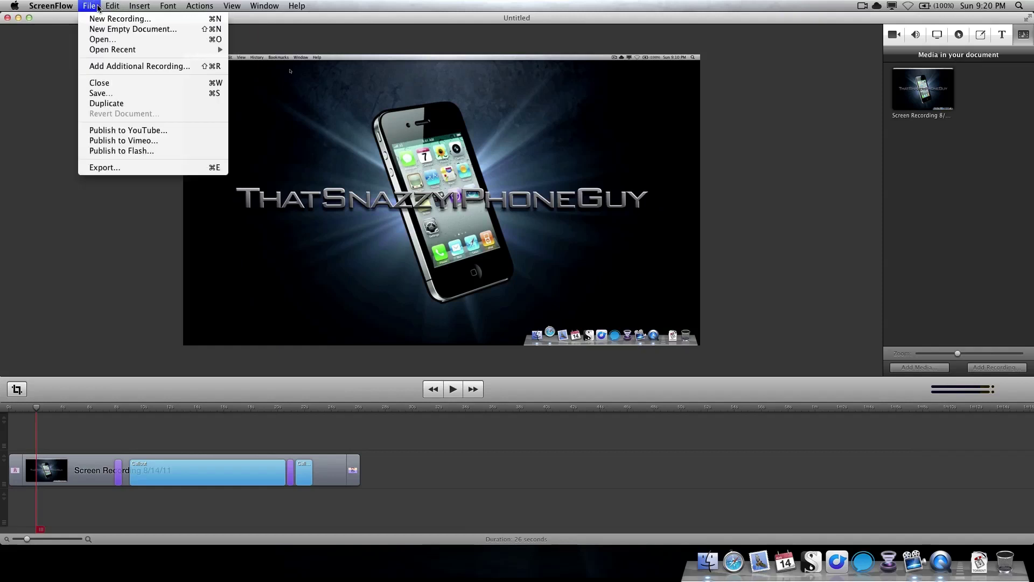
Review File > Export at 100% scale (1920 x 1080) saving to the Desktop, cancel, and reopen the File menu
{"action": "left_click", "coordinate": [105, 167]}
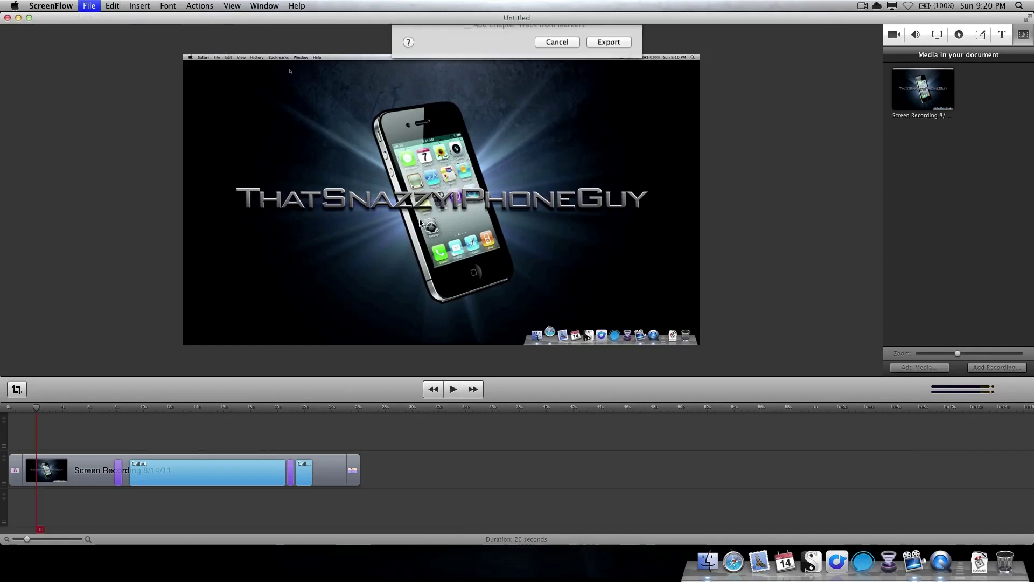
{"action": "left_click", "coordinate": [531, 141]}
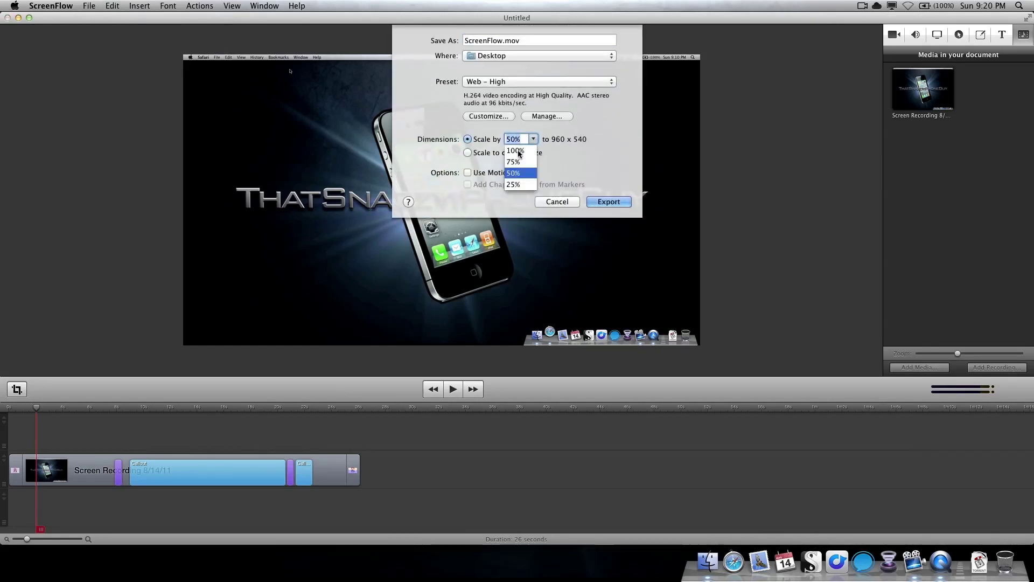
{"action": "left_click", "coordinate": [515, 152]}
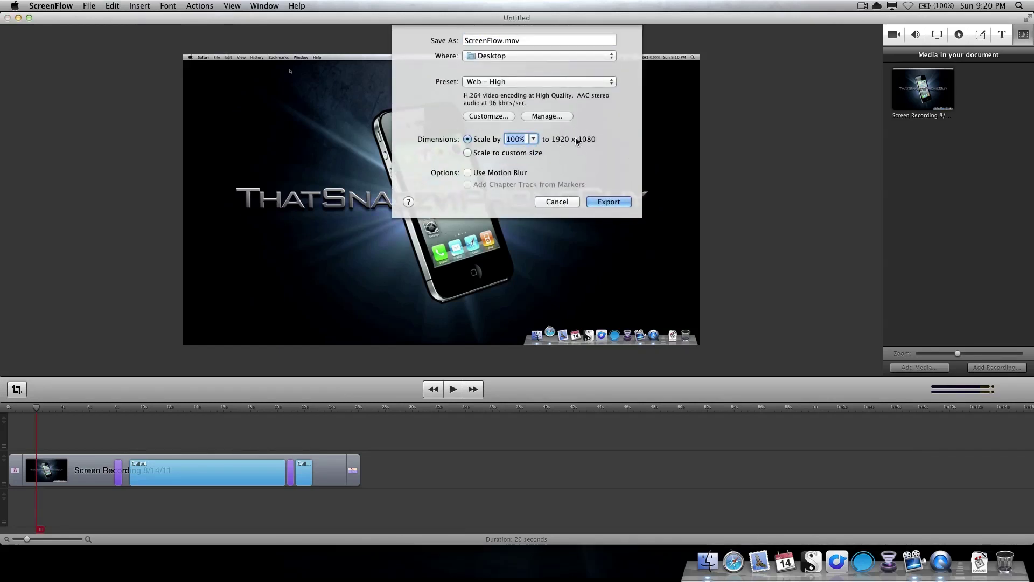
{"action": "left_click", "coordinate": [517, 55]}
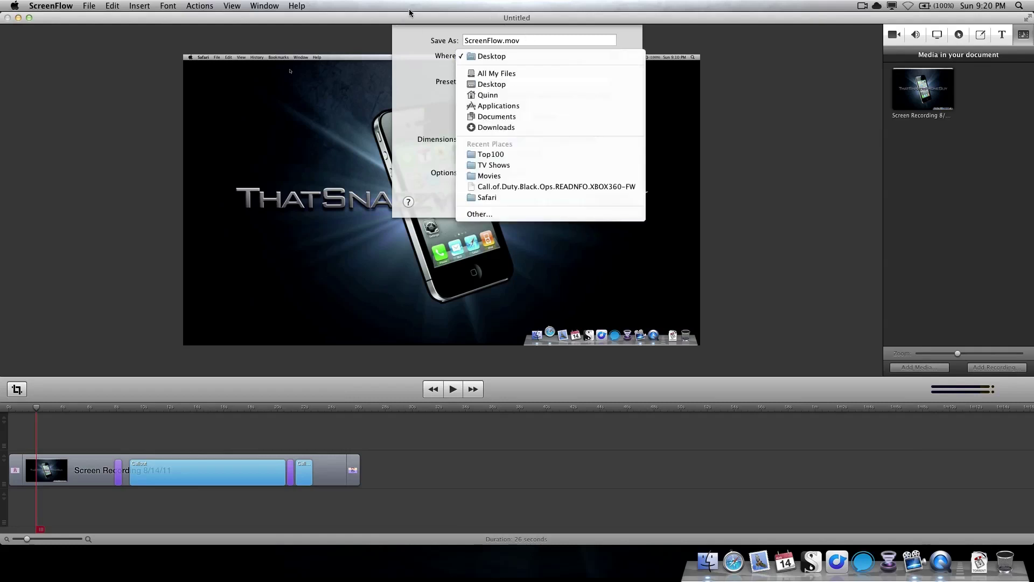
{"action": "left_click", "coordinate": [439, 64]}
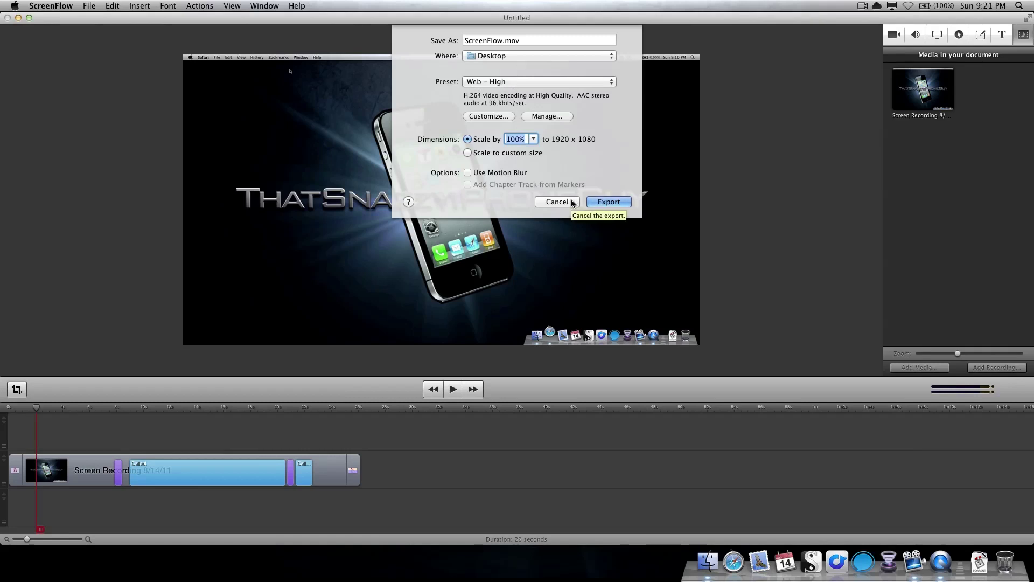
{"action": "left_click", "coordinate": [572, 200]}
{"action": "left_click", "coordinate": [89, 6]}
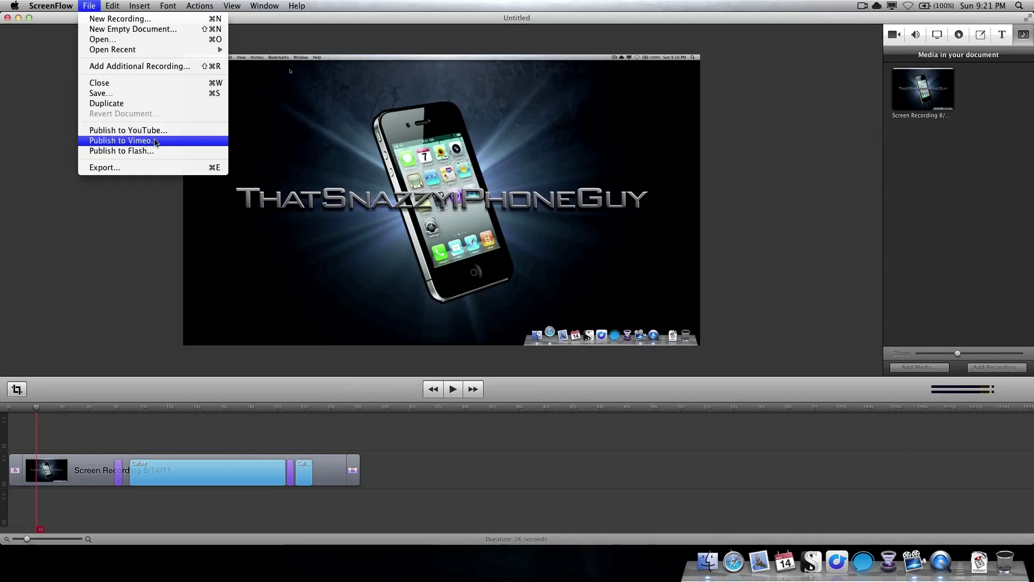
Browse the Publish to Flash player skins, cycling through large- and small-control styles
{"action": "left_click", "coordinate": [154, 152]}
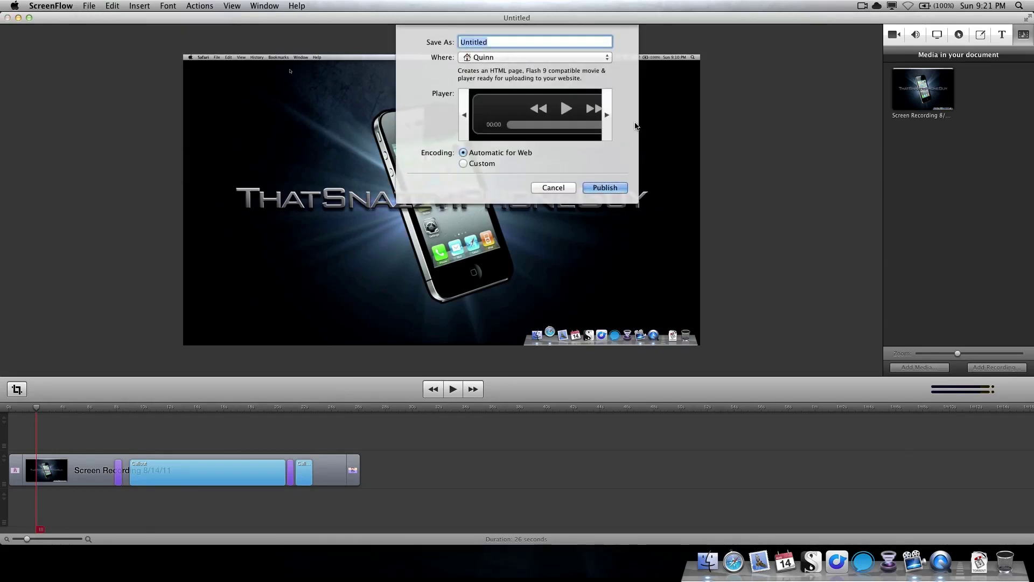
{"action": "left_click", "coordinate": [608, 115]}
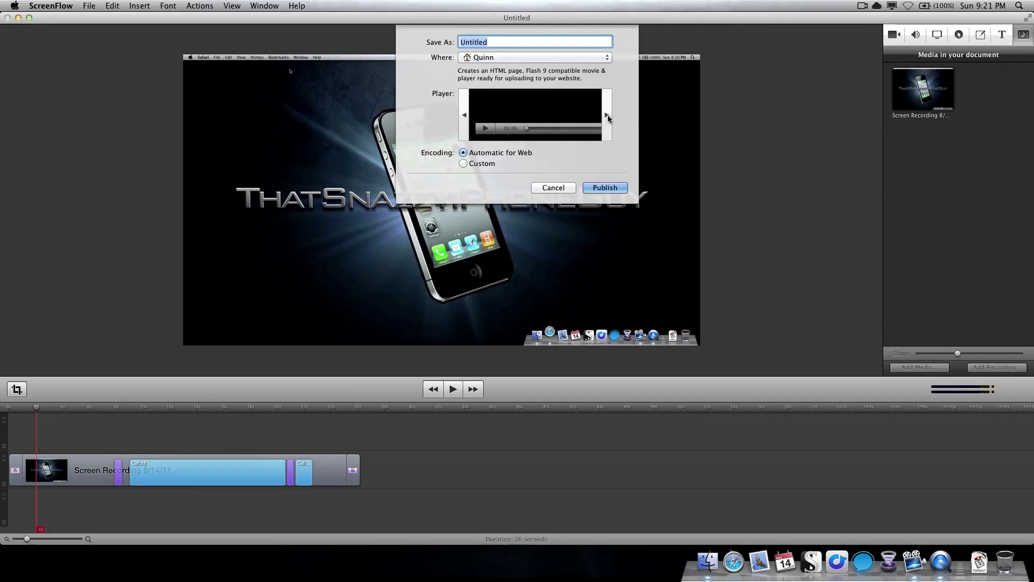
{"action": "left_click", "coordinate": [608, 115]}
{"action": "left_click", "coordinate": [608, 115]}
{"action": "left_click", "coordinate": [608, 114]}
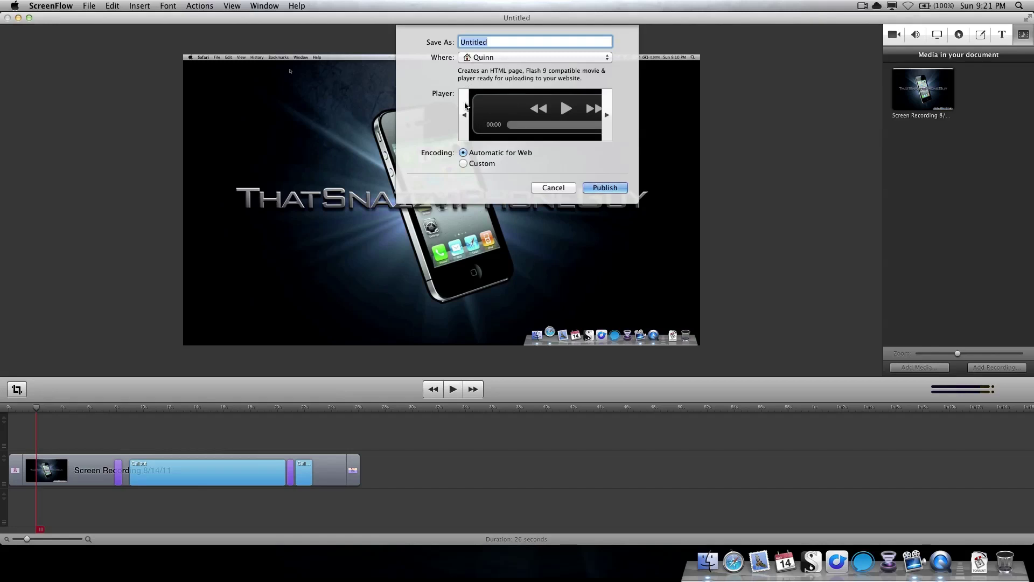
{"action": "left_click", "coordinate": [464, 114]}
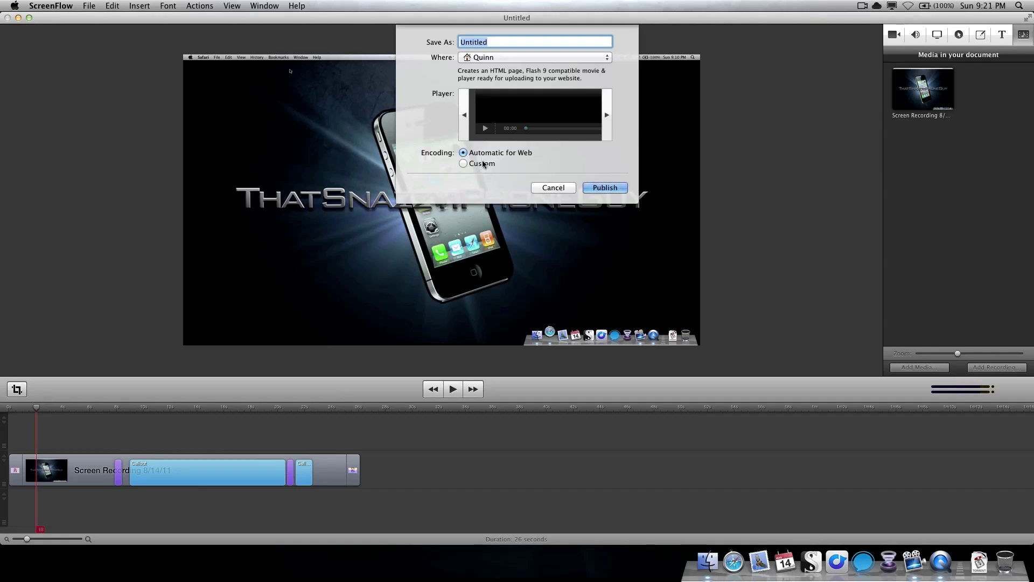
Cancel the Publish to Flash dialog without publishing
{"action": "left_click", "coordinate": [553, 187]}
Reopen then dismiss the File menu, leaving the edited project showing
{"action": "left_click", "coordinate": [88, 6]}
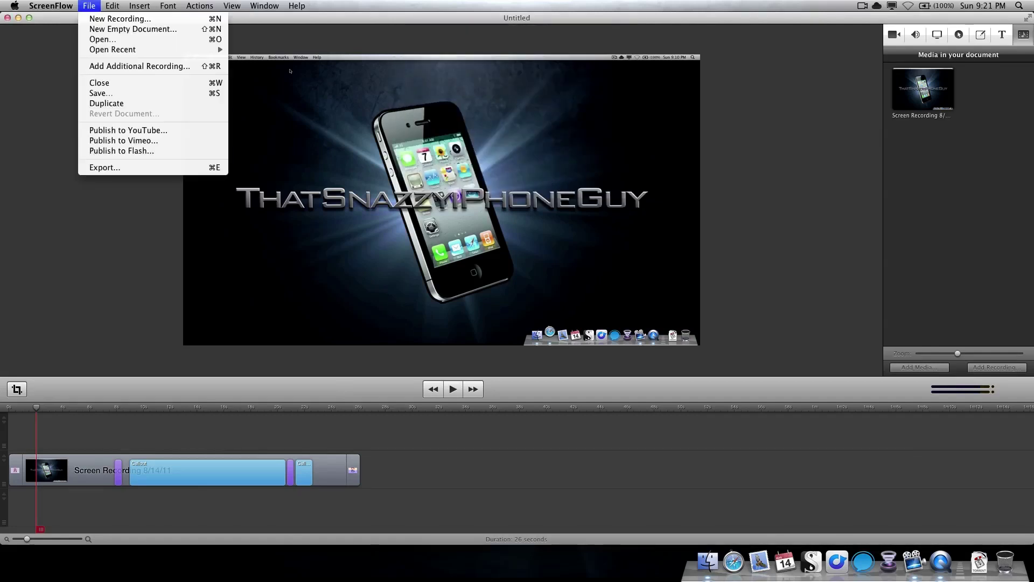
{"action": "left_click", "coordinate": [161, 299]}
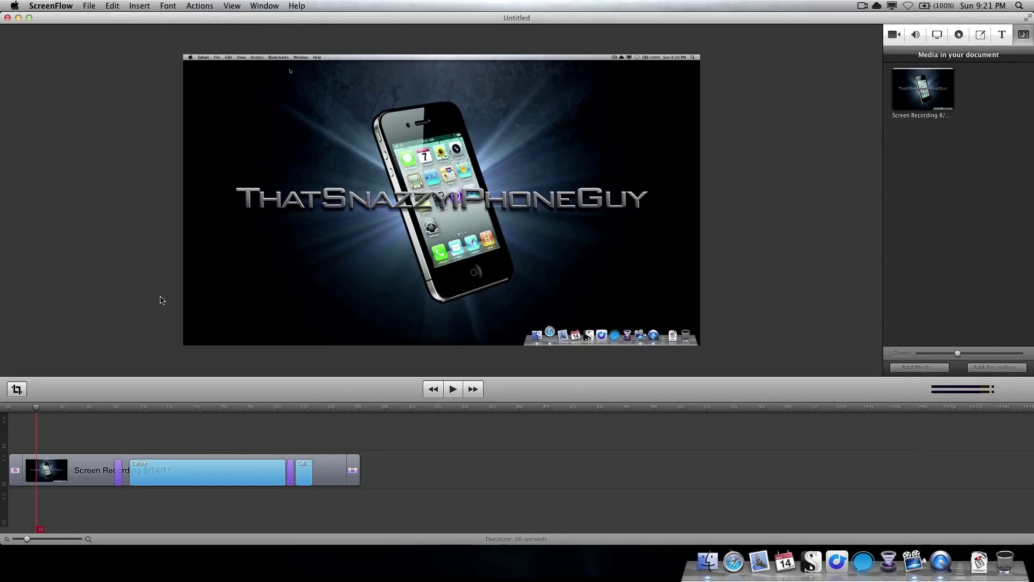